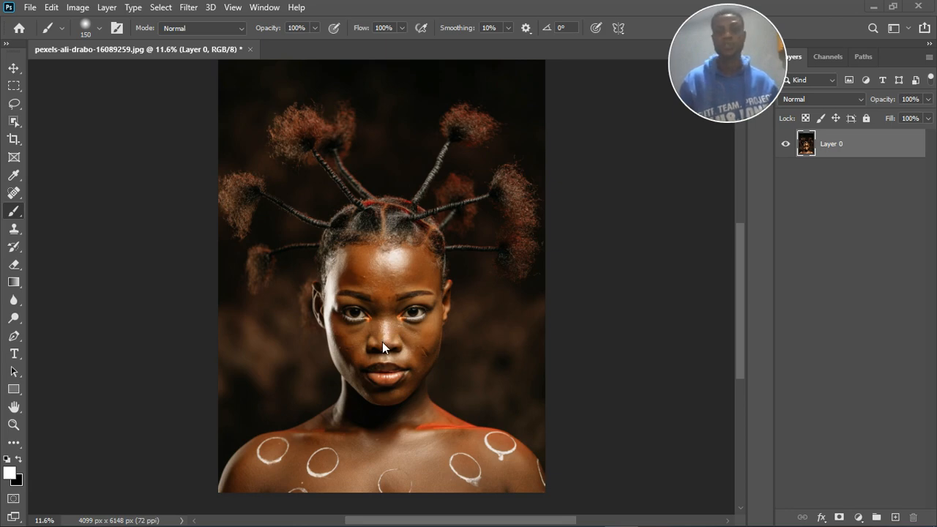
Examine the skin tones of the portrait's face, eyes and lips, both close up and as a whole.
scroll(391, 337, up, 5)
scroll(394, 333, down, 3)
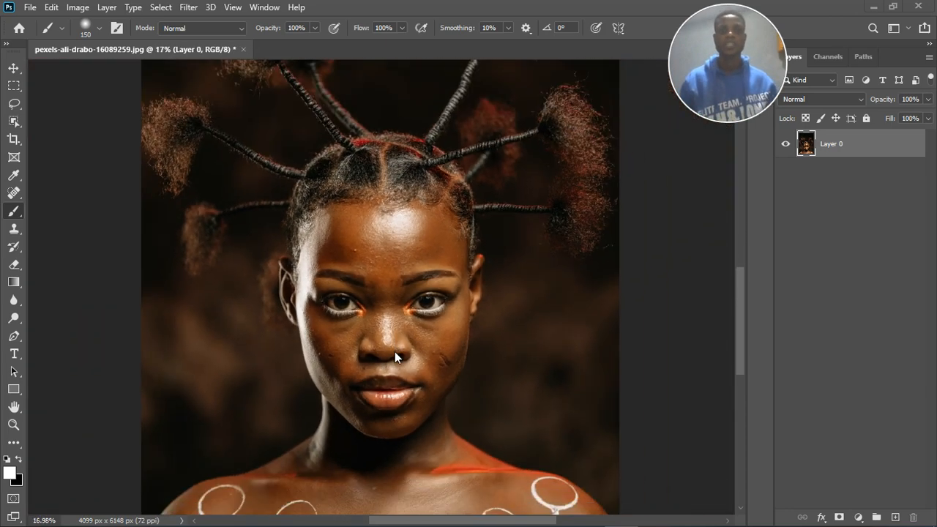
scroll(395, 353, down, 2)
scroll(393, 359, up, 1)
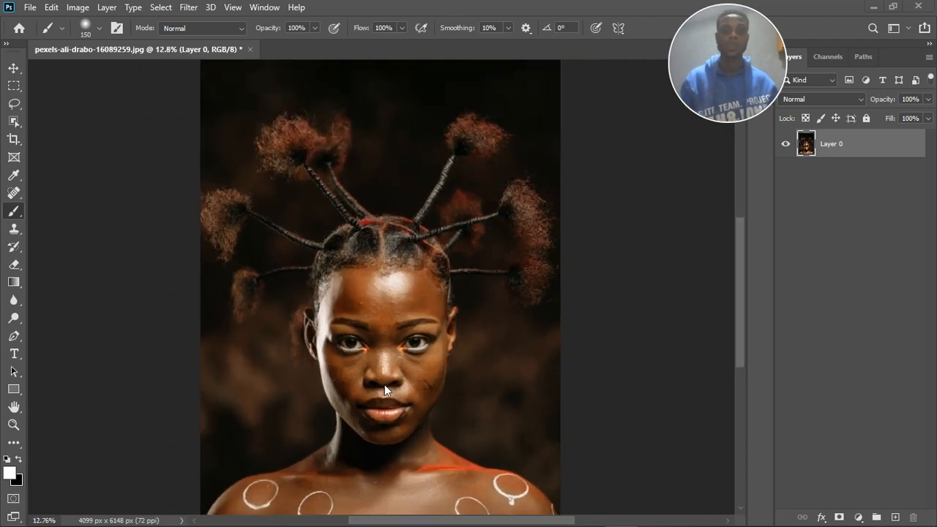
scroll(382, 388, up, 2)
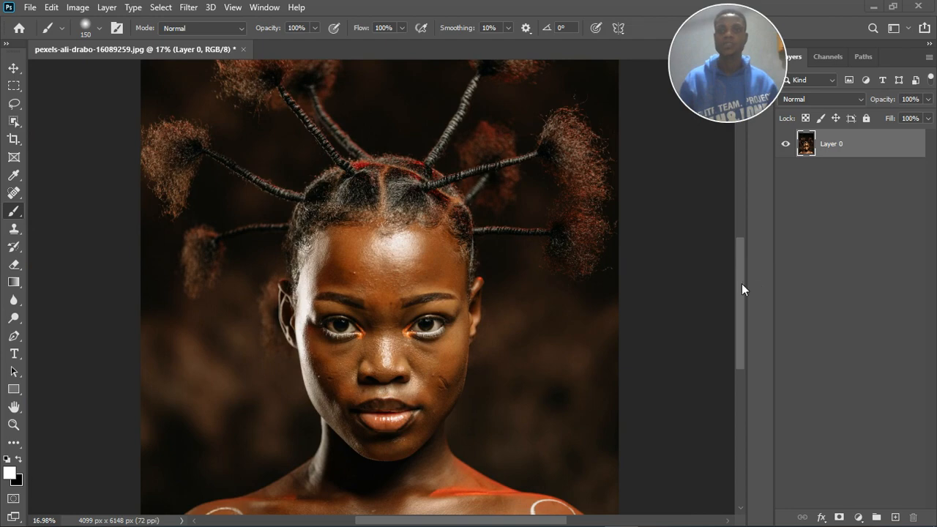
scroll(737, 310, down, 3)
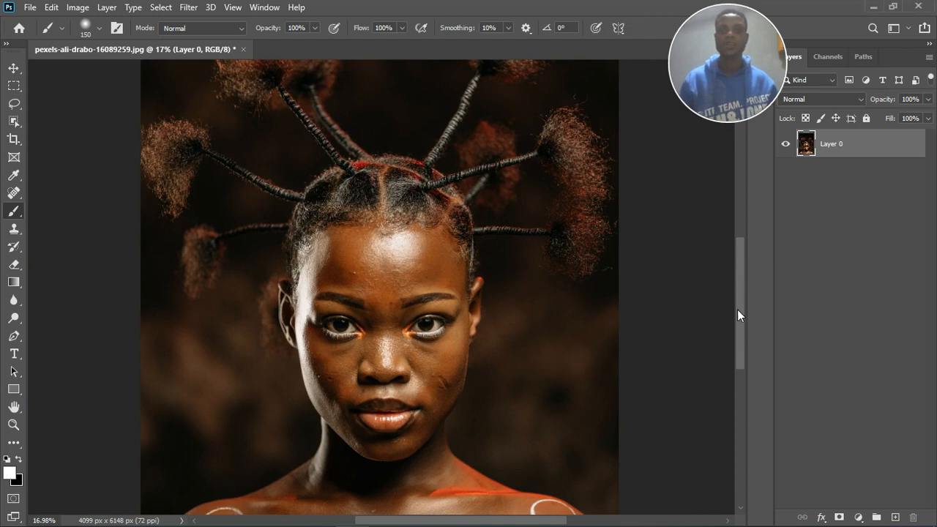
scroll(494, 324, up, 2)
scroll(379, 287, up, 3)
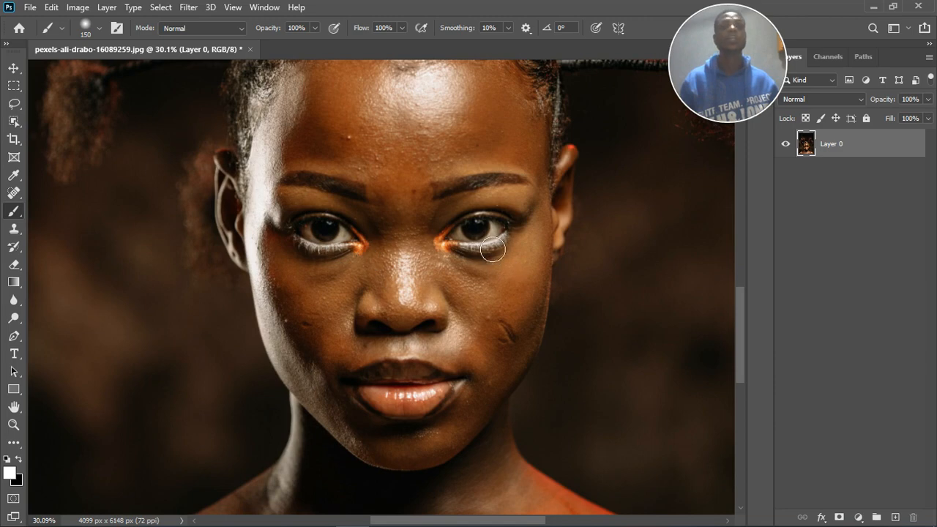
scroll(490, 268, down, 2)
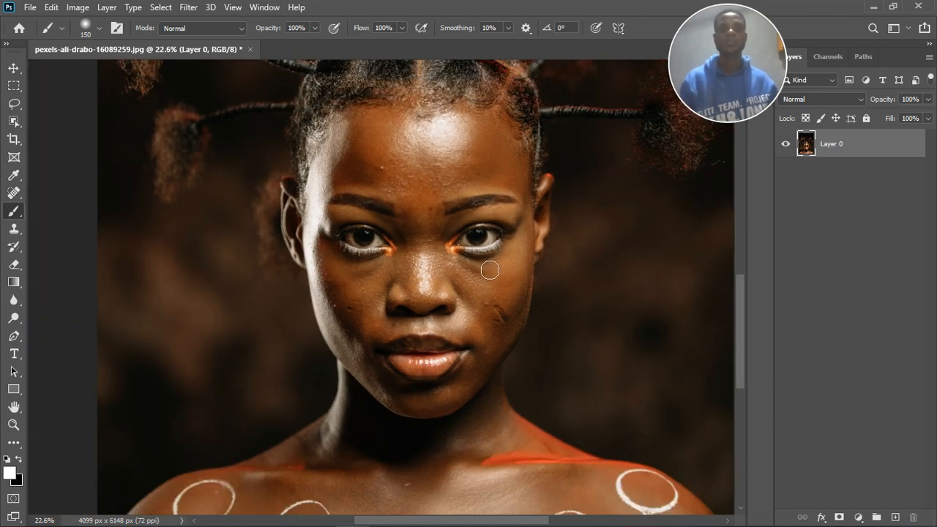
scroll(490, 270, down, 1)
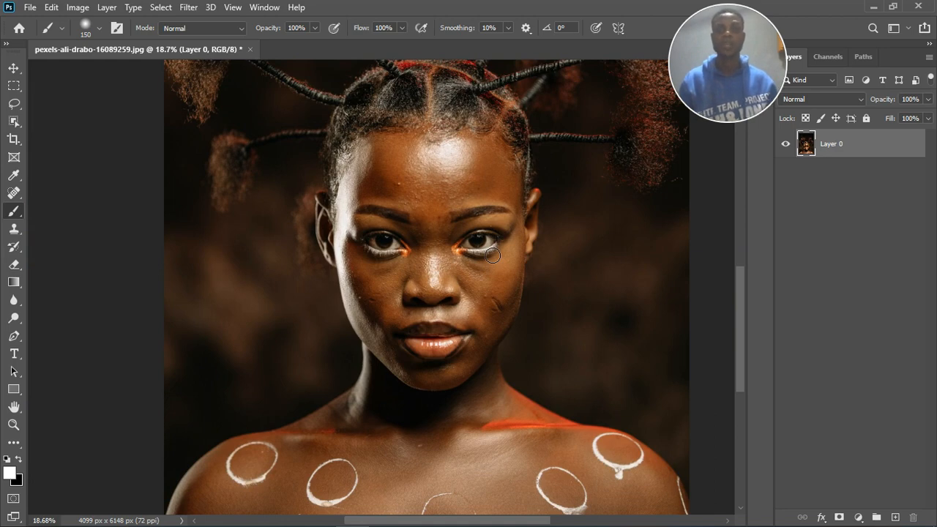
scroll(492, 254, up, 1)
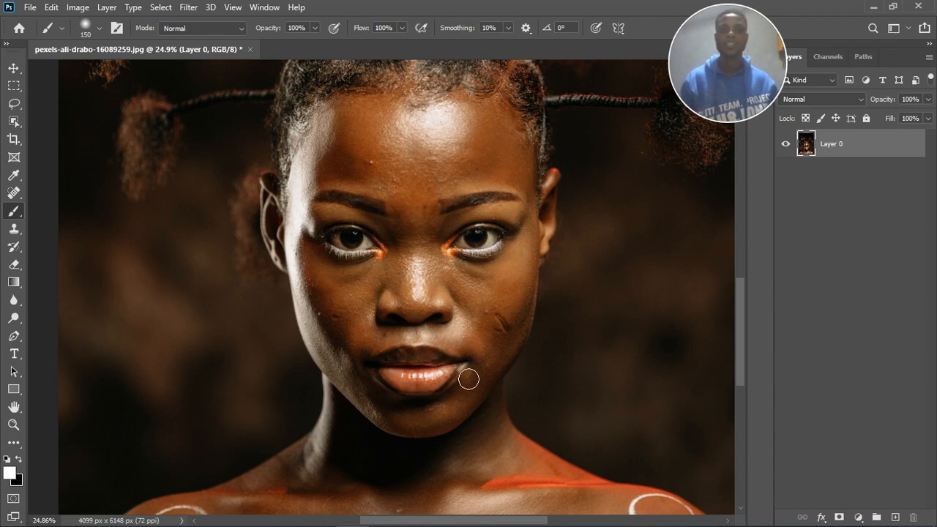
scroll(468, 378, up, 5)
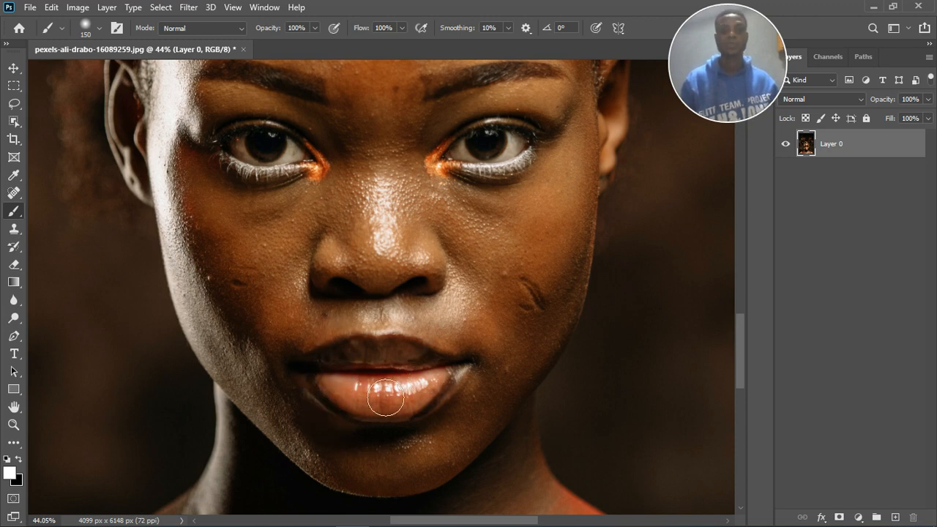
scroll(401, 379, down, 1)
scroll(401, 379, down, 3)
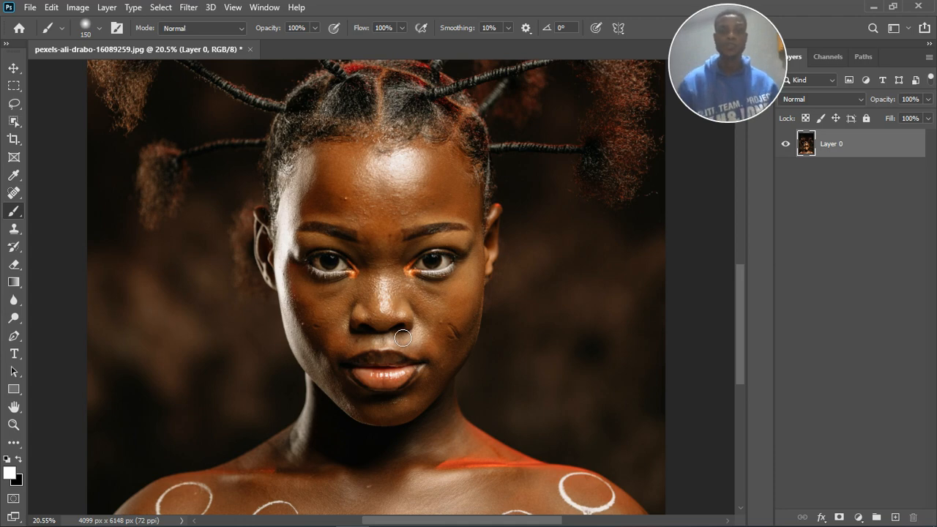
scroll(403, 338, down, 2)
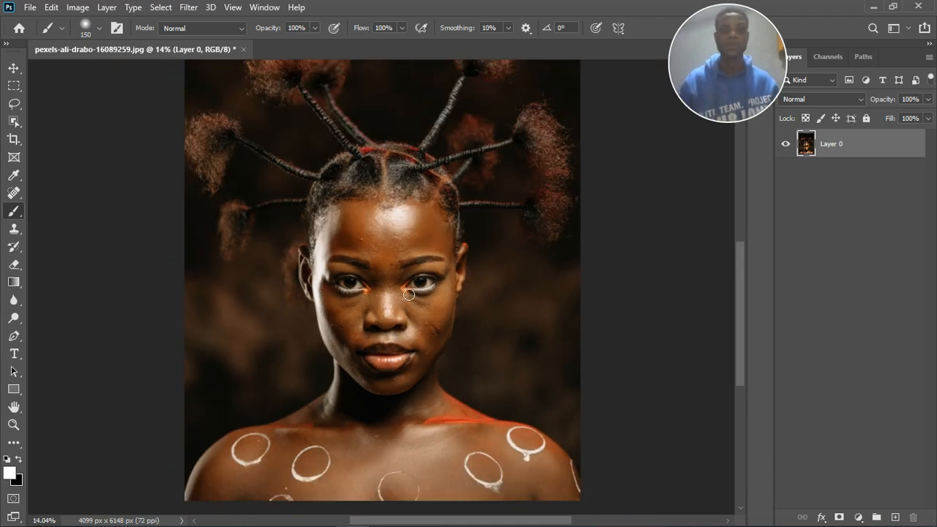
scroll(406, 293, down, 1)
scroll(406, 293, up, 1)
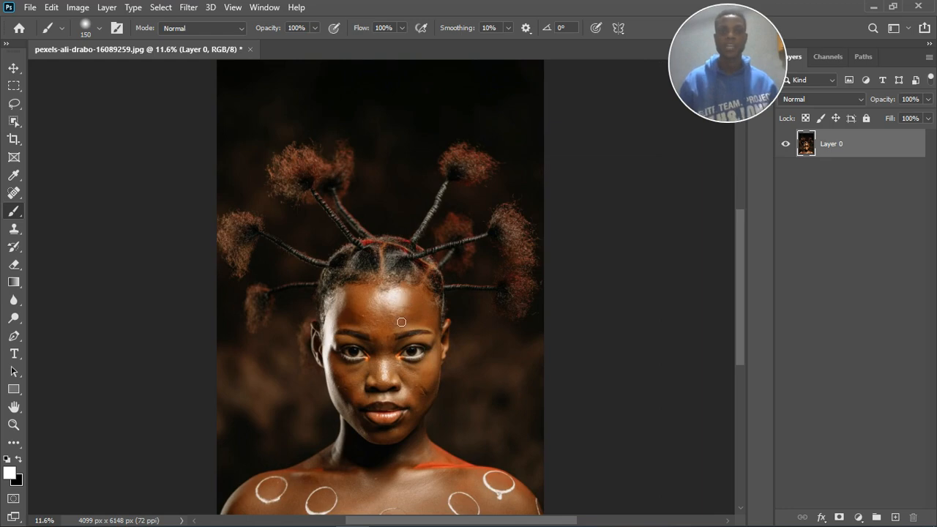
Examine the reddish hair tufts, the red parting on the scalp and the red paint on the shoulder.
scroll(322, 198, up, 3)
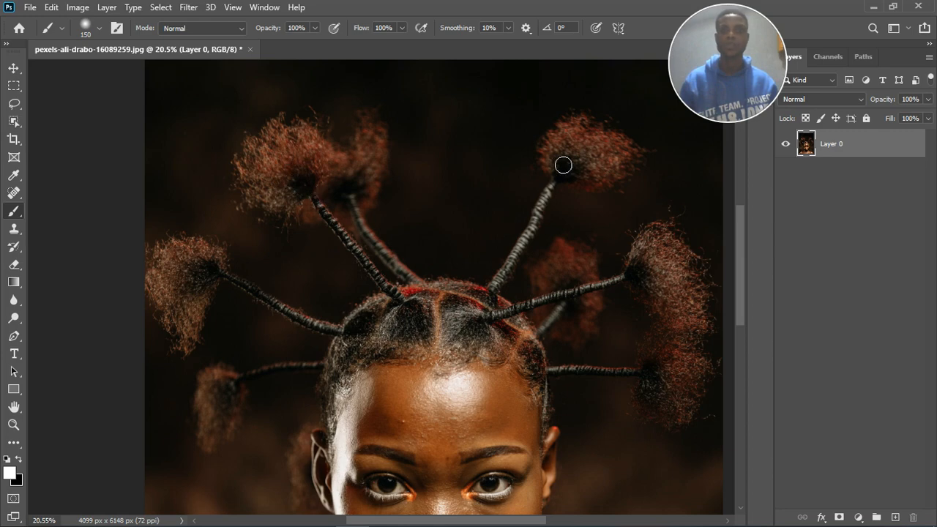
scroll(462, 176, down, 5)
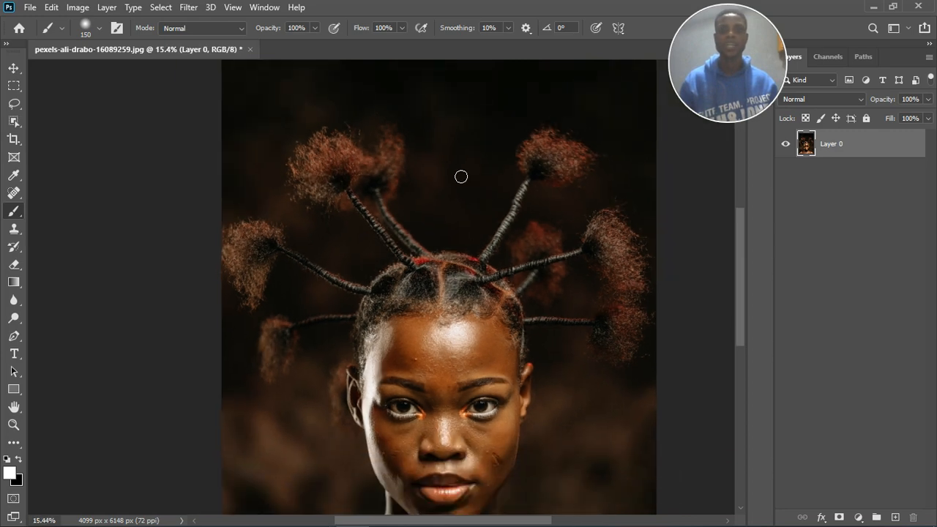
scroll(455, 485, up, 1)
scroll(455, 486, up, 3)
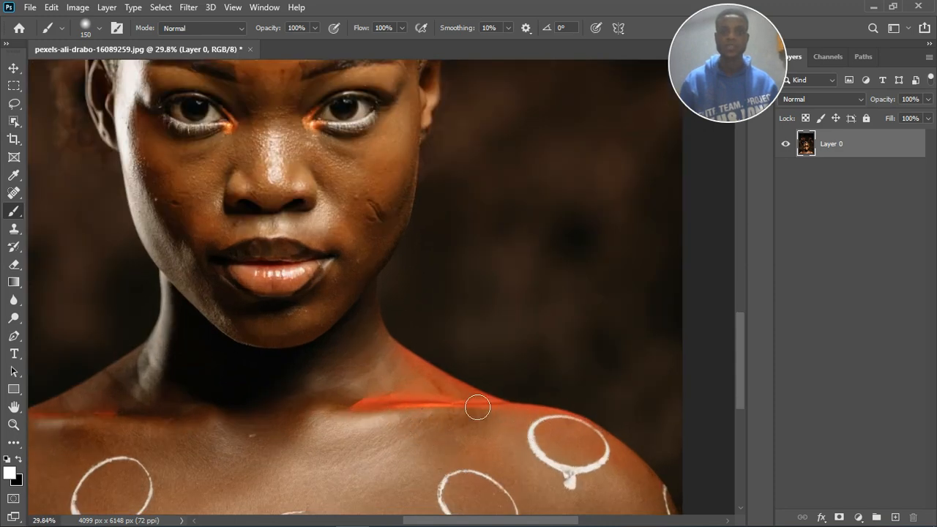
scroll(513, 406, down, 3)
scroll(425, 336, down, 1)
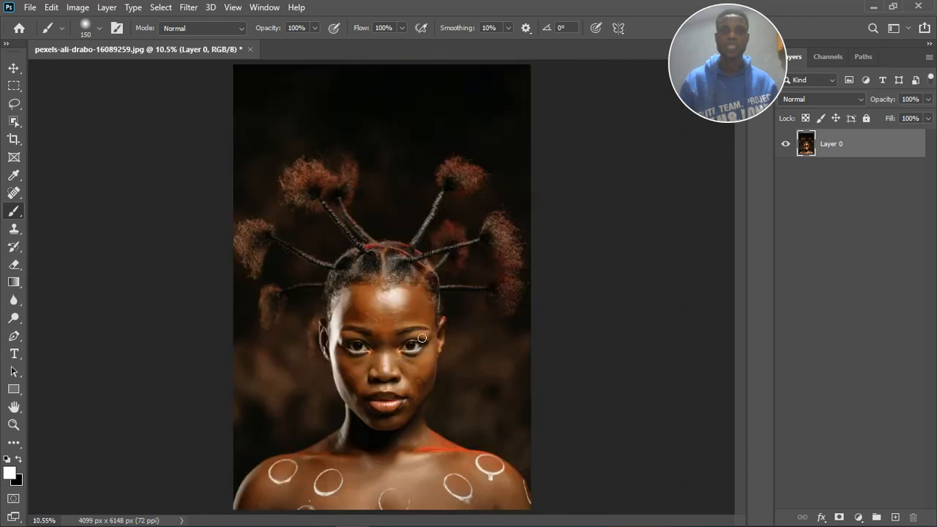
scroll(390, 247, up, 3)
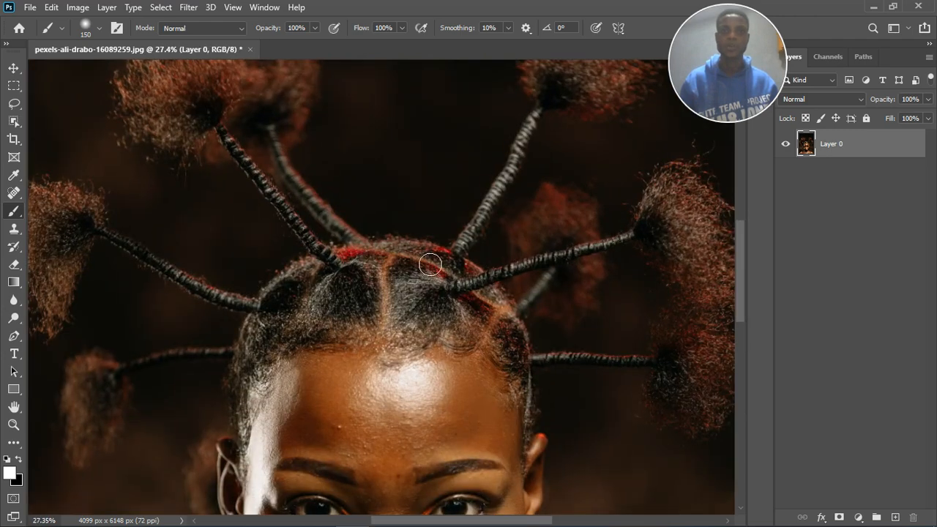
scroll(469, 307, down, 3)
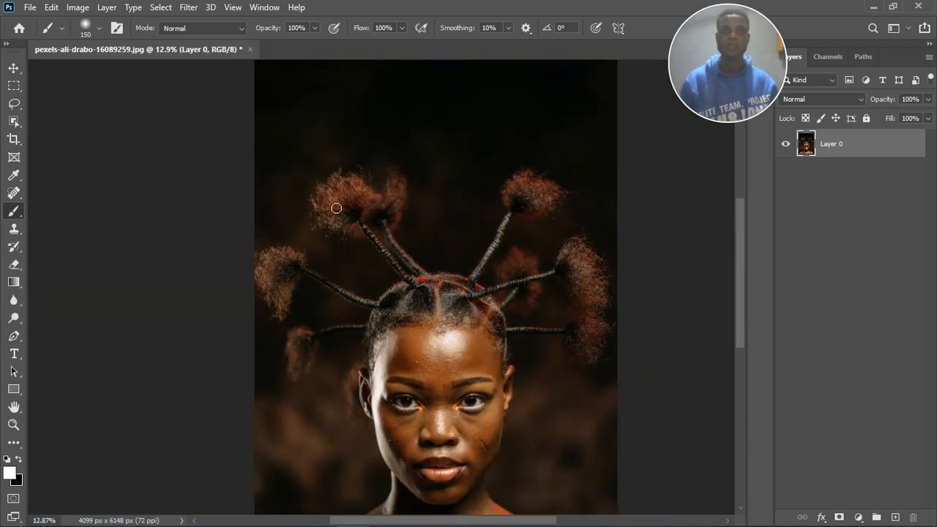
scroll(489, 251, up, 2)
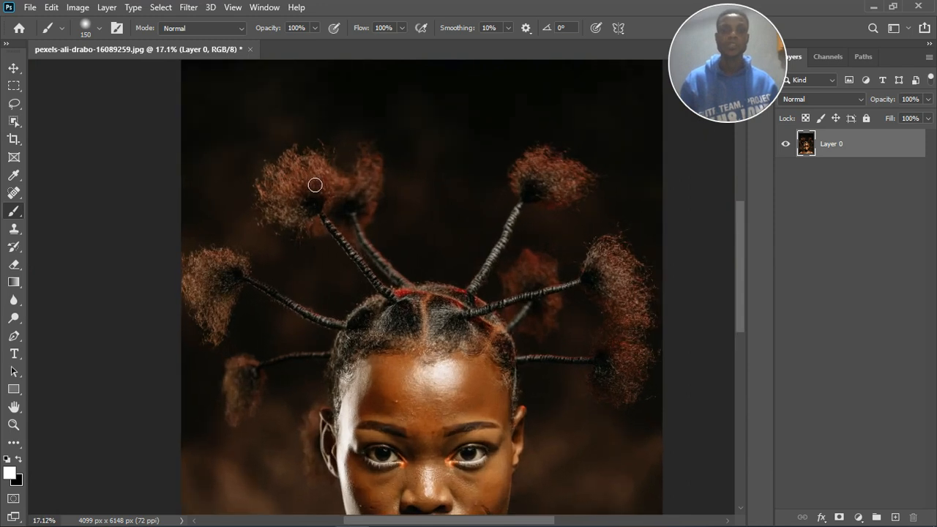
scroll(364, 267, down, 1)
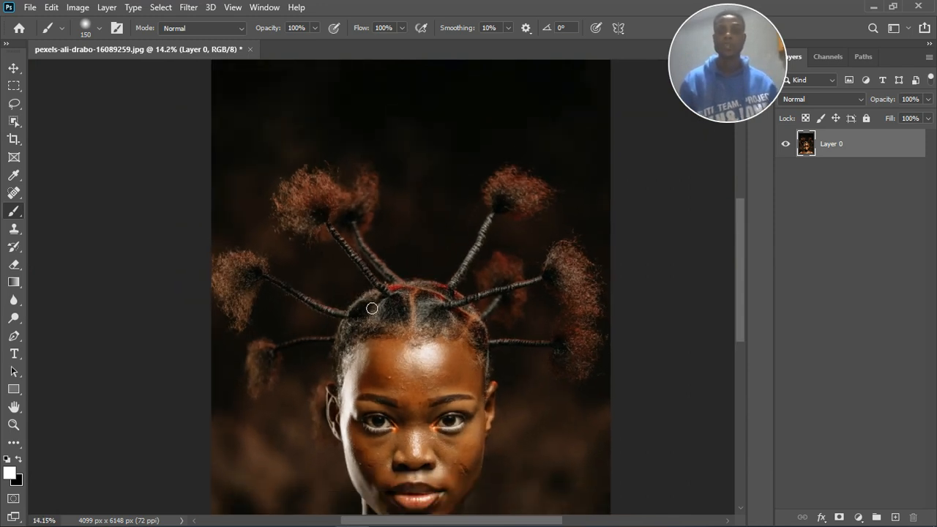
scroll(363, 402, down, 4)
scroll(363, 403, up, 2)
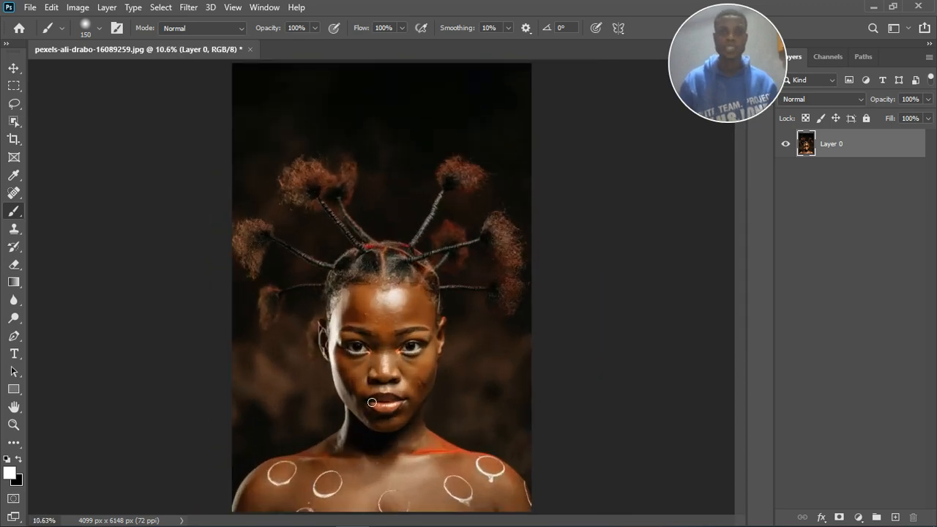
Add a Hue/Saturation adjustment layer above the portrait and target its Reds by sampling the skin beside the eye.
scroll(389, 429, up, 5)
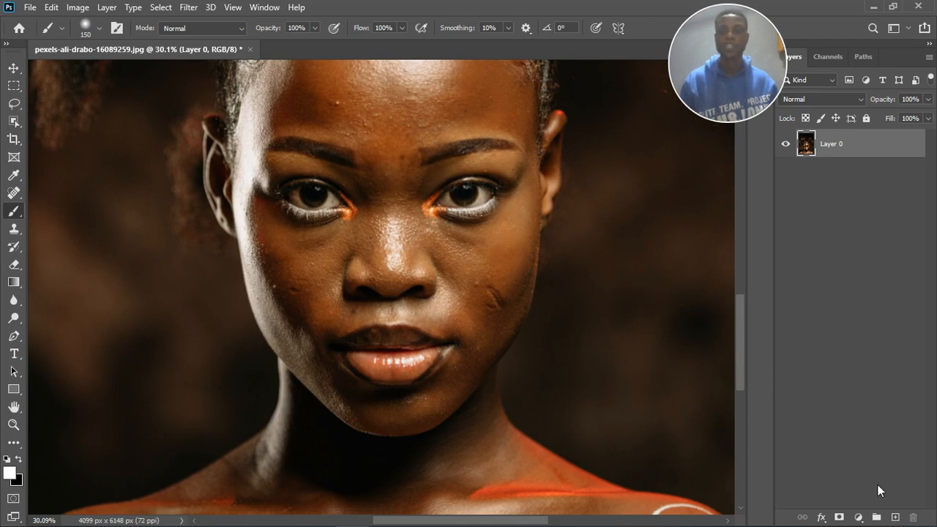
click(858, 517)
click(869, 383)
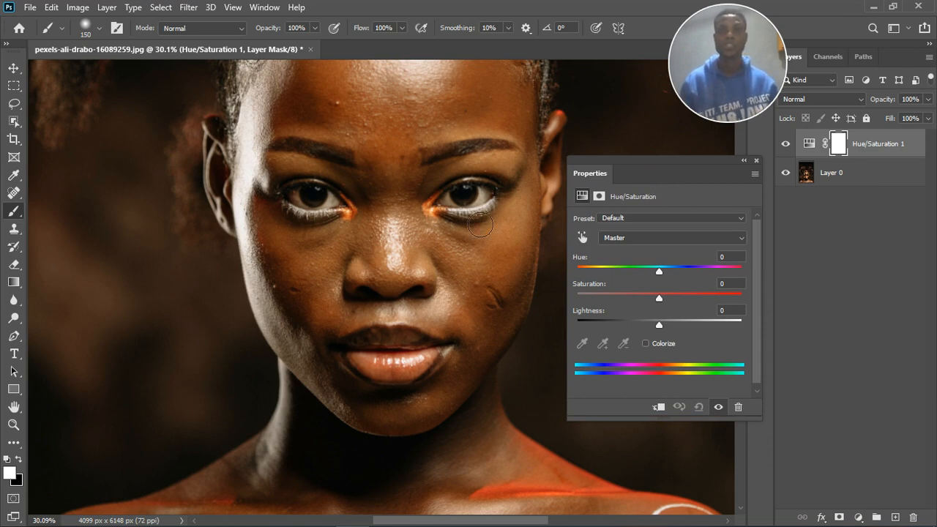
scroll(481, 227, down, 2)
scroll(464, 139, up, 2)
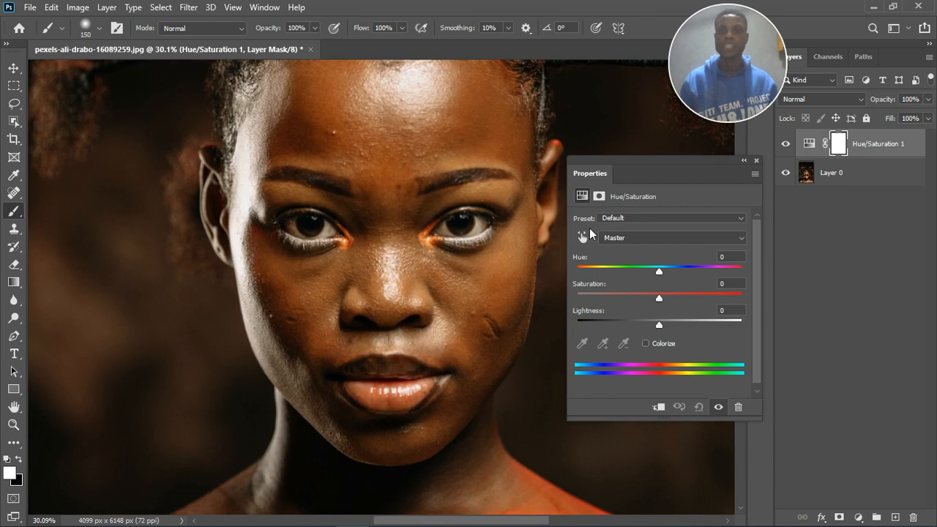
click(583, 237)
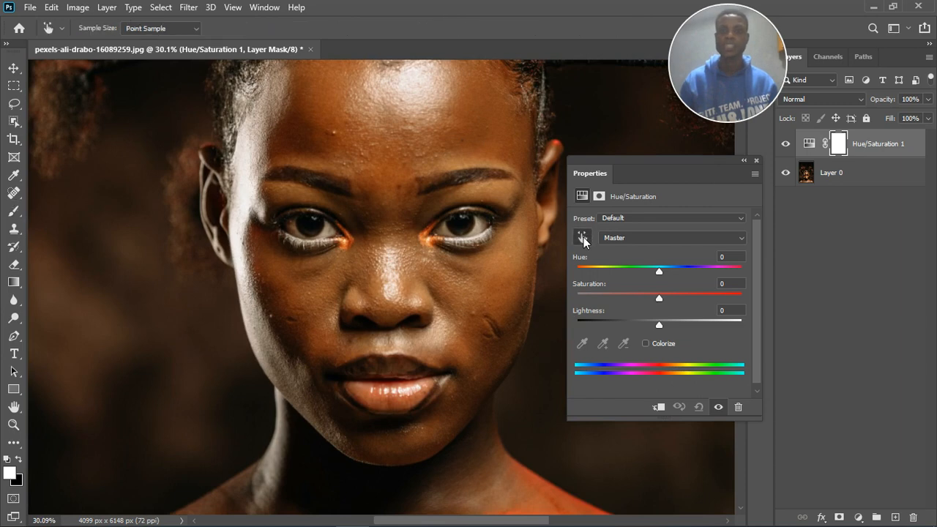
click(496, 196)
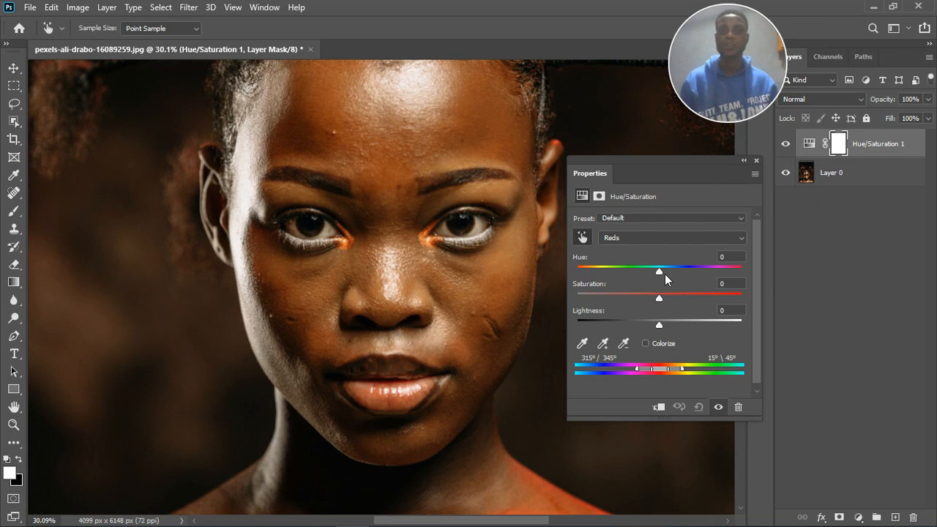
Shift the targeted range's hue to +178 and narrow its colour range to 21°/61° and 77°\100° to isolate the yellowish skin.
drag(733, 268, 741, 266)
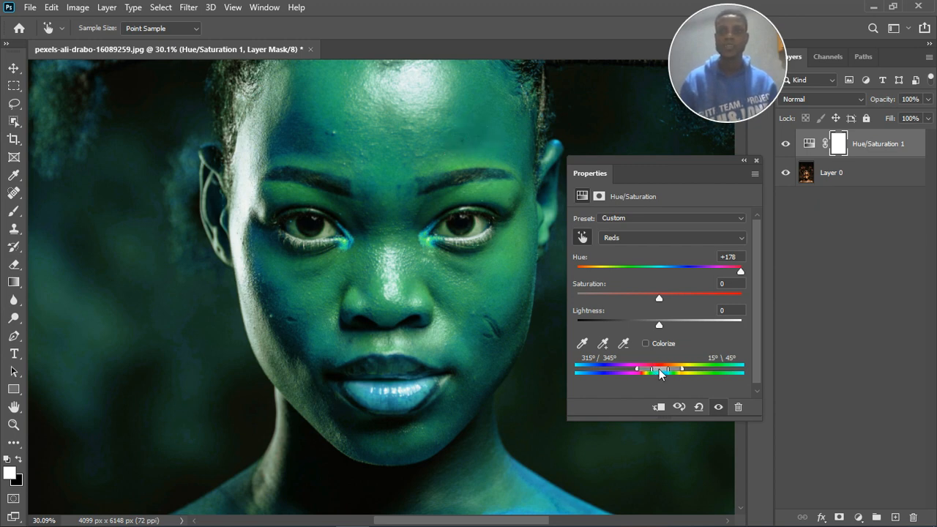
drag(656, 371, 688, 362)
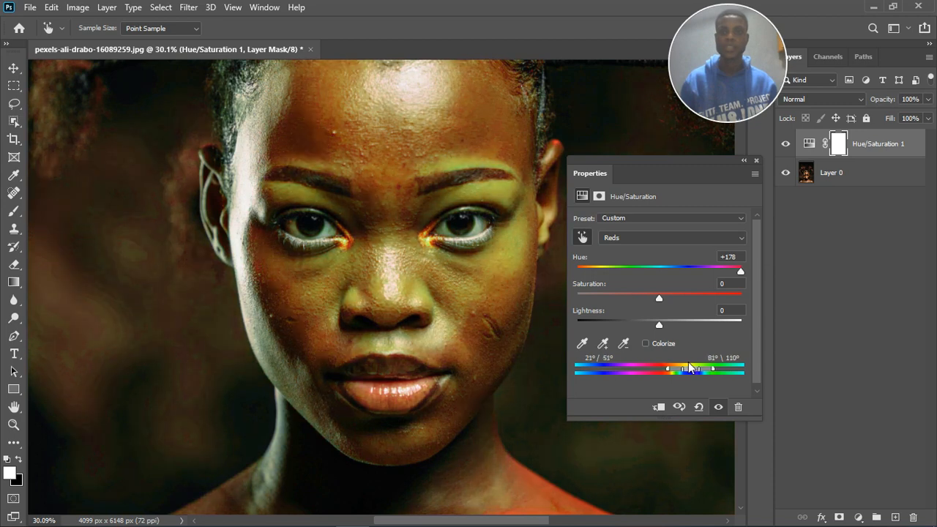
drag(686, 362, 689, 369)
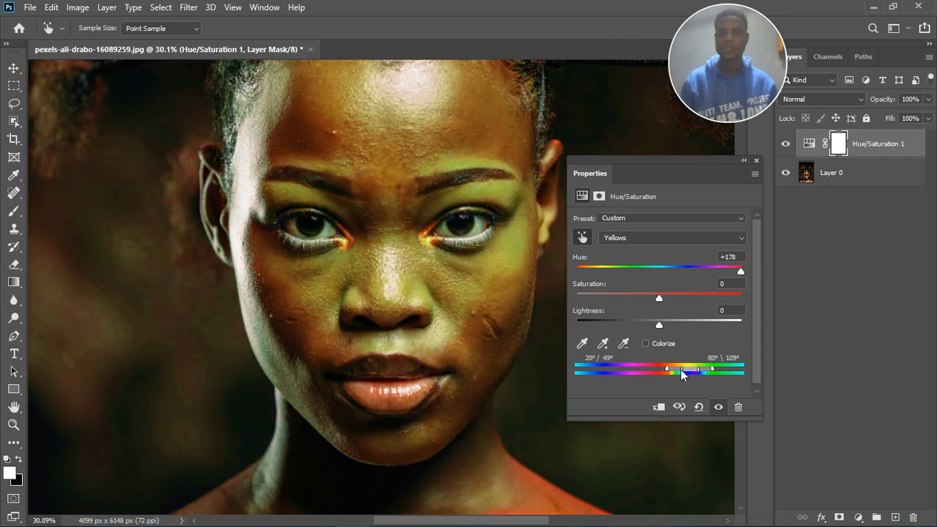
drag(686, 367, 688, 371)
drag(667, 367, 670, 365)
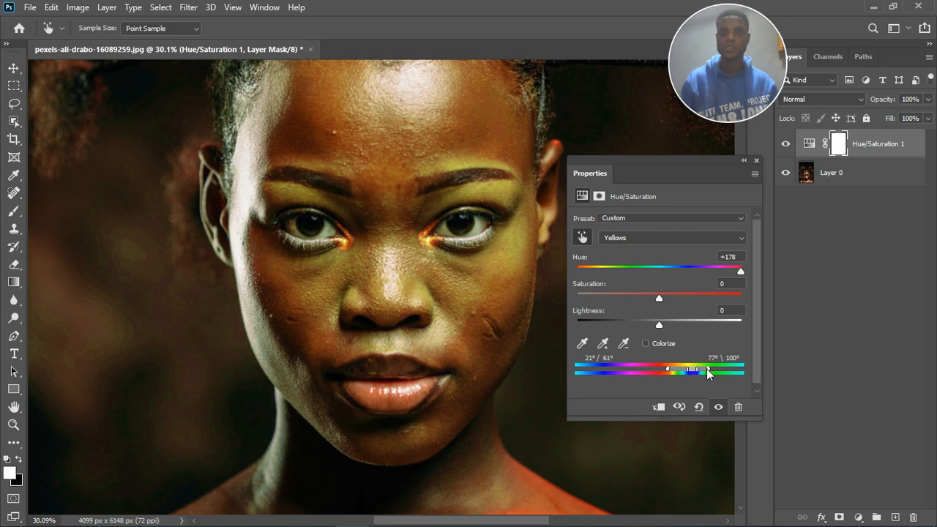
Compare the portrait with and without the Hue/Saturation adjustment, on the face and zoomed out.
click(719, 408)
click(719, 408)
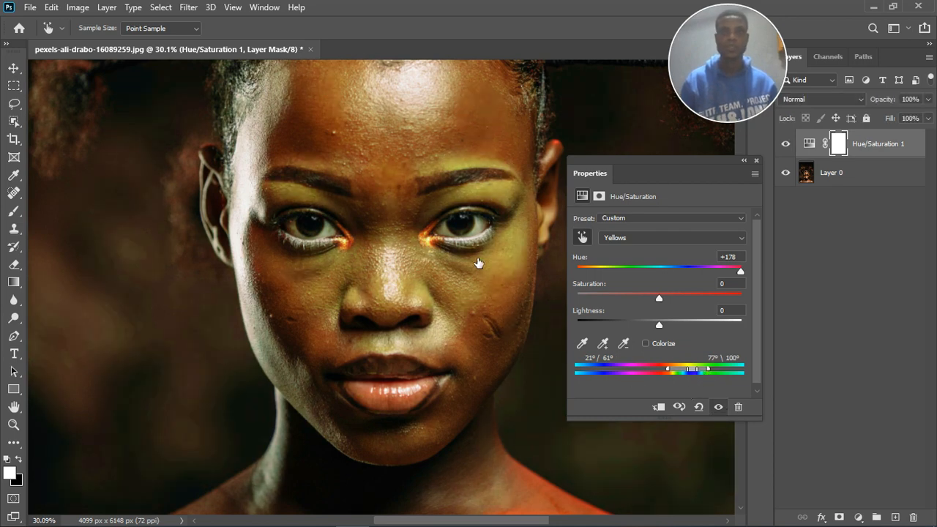
scroll(435, 238, down, 3)
scroll(436, 239, down, 1)
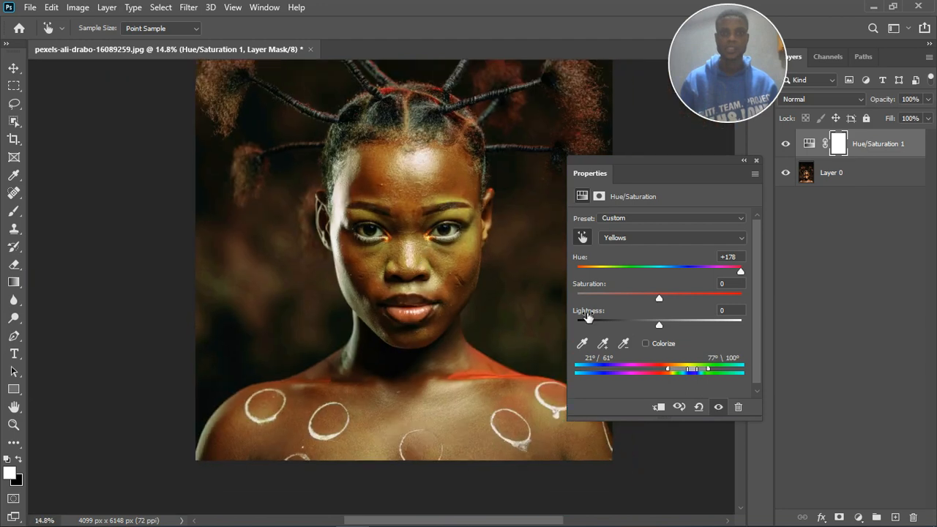
click(719, 408)
click(719, 407)
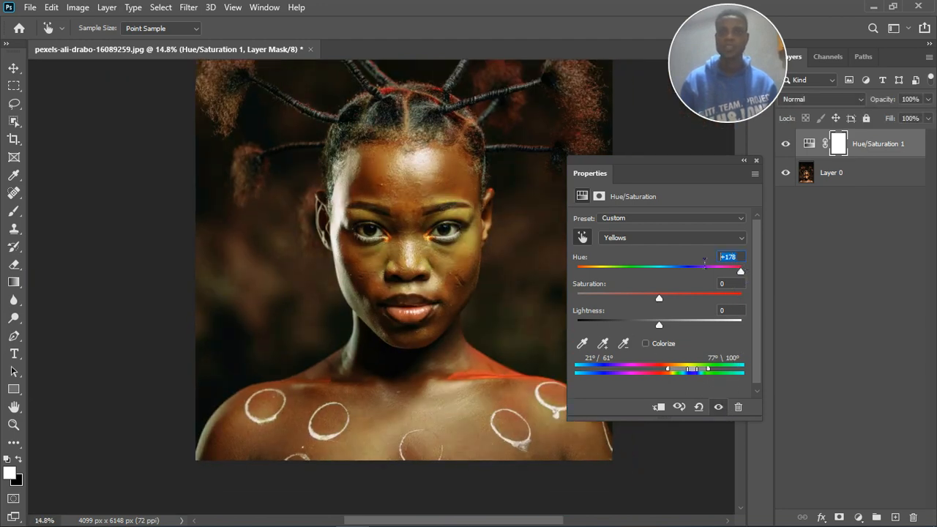
Set the Hue of the Yellows range to 0 and switch to the Move tool.
text(0)
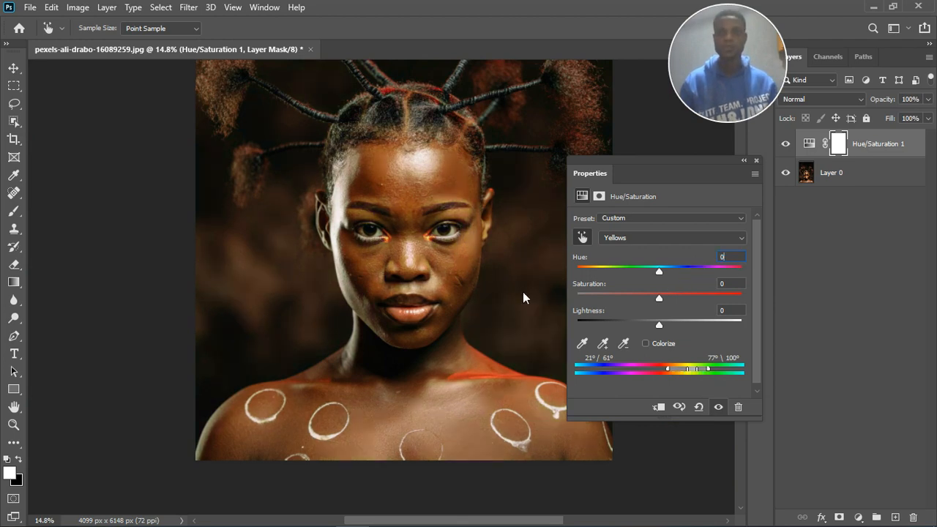
click(14, 68)
scroll(476, 283, up, 4)
scroll(376, 237, down, 2)
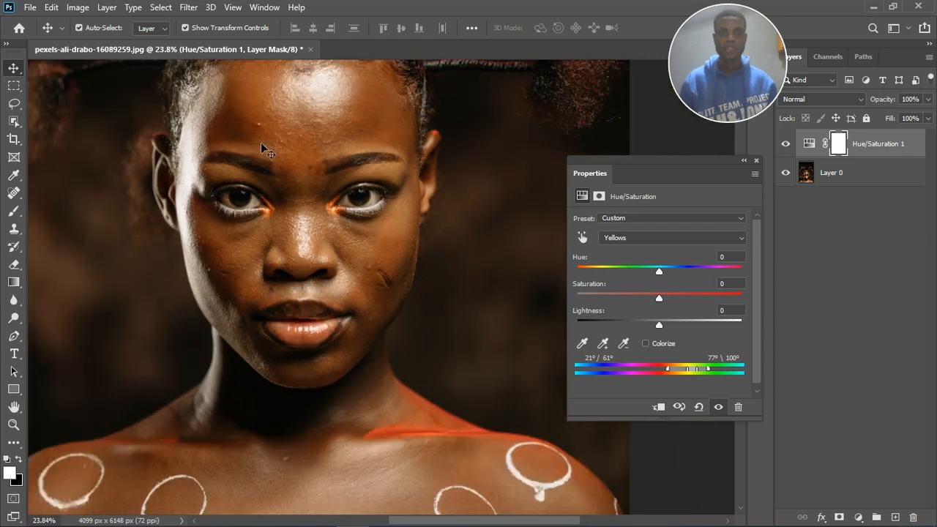
Adjust the Yellows range to Hue -49, Saturation +65 and Lightness -48 to blend the uneven skin patches.
scroll(268, 150, up, 2)
drag(658, 273, 635, 274)
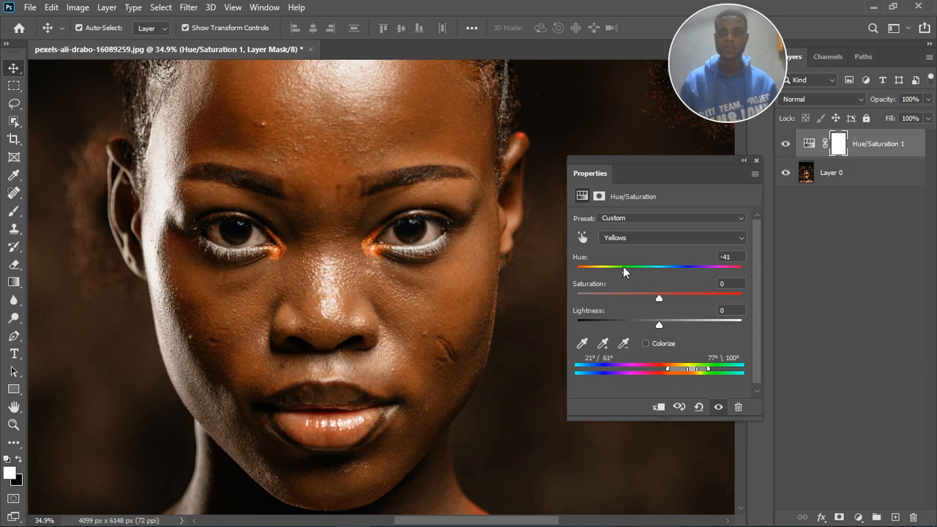
drag(626, 268, 621, 269)
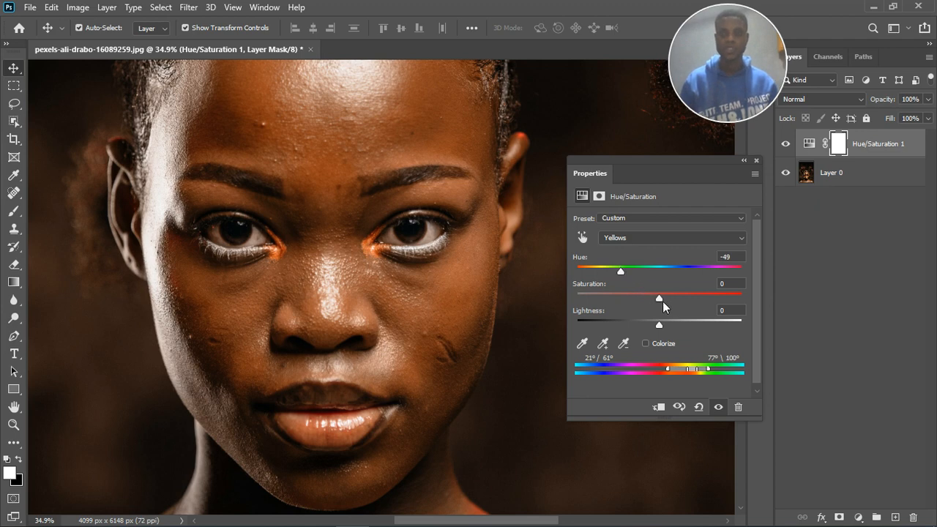
drag(671, 296, 683, 297)
drag(689, 299, 694, 299)
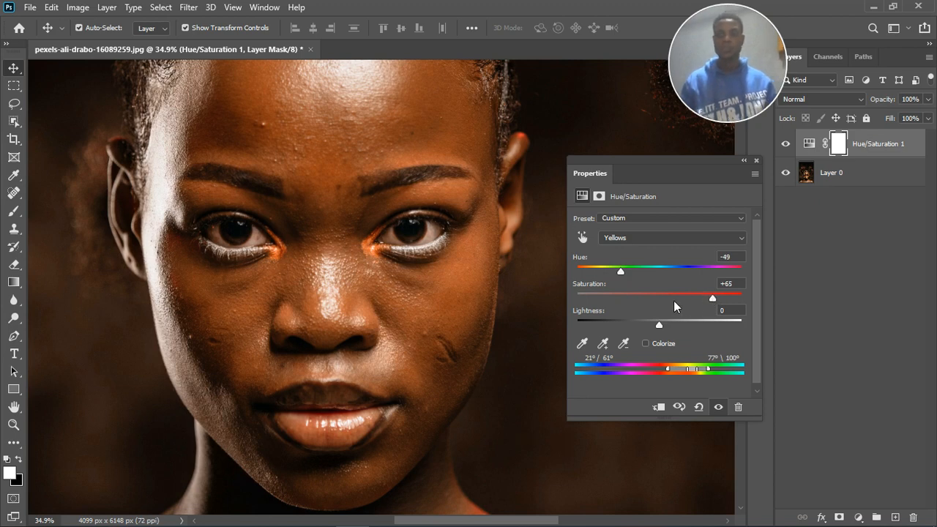
drag(659, 325, 627, 327)
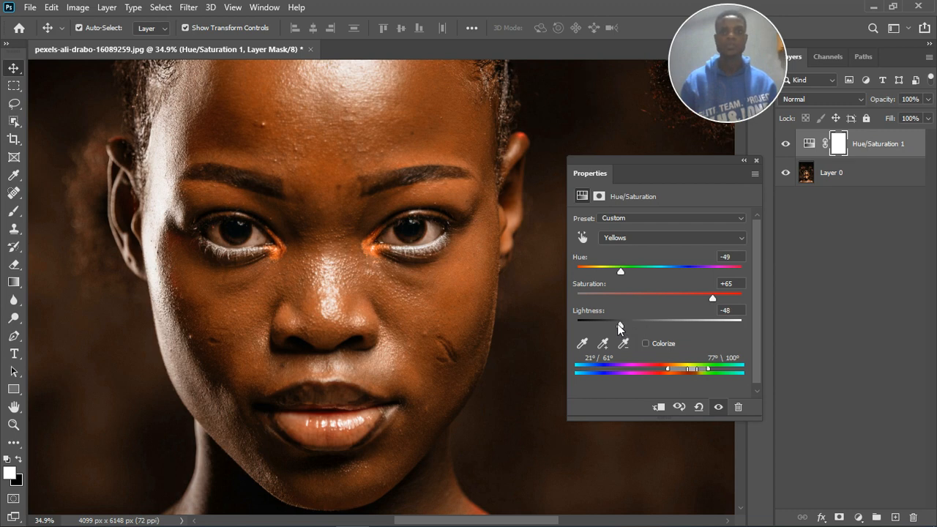
Compare the portrait with and without the Hue/Saturation adjustment at several zoom levels, and close its properties.
scroll(419, 322, down, 3)
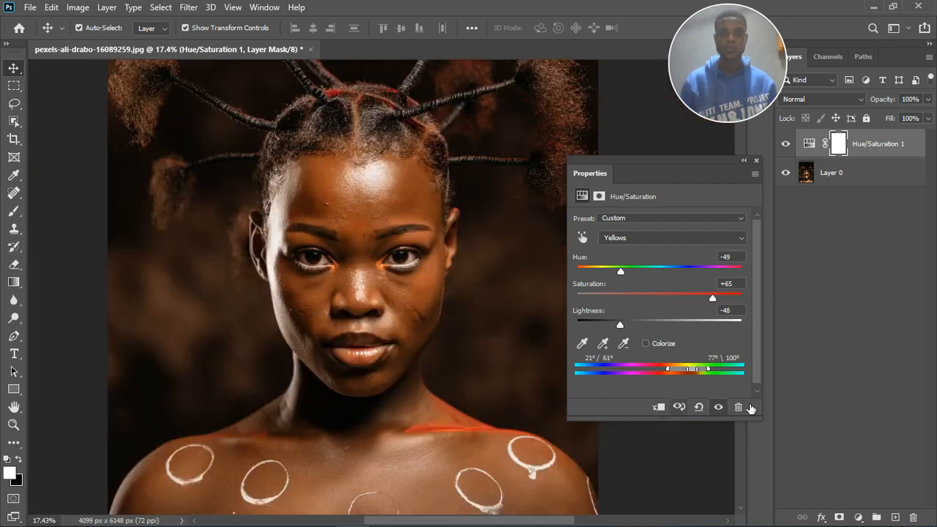
click(720, 408)
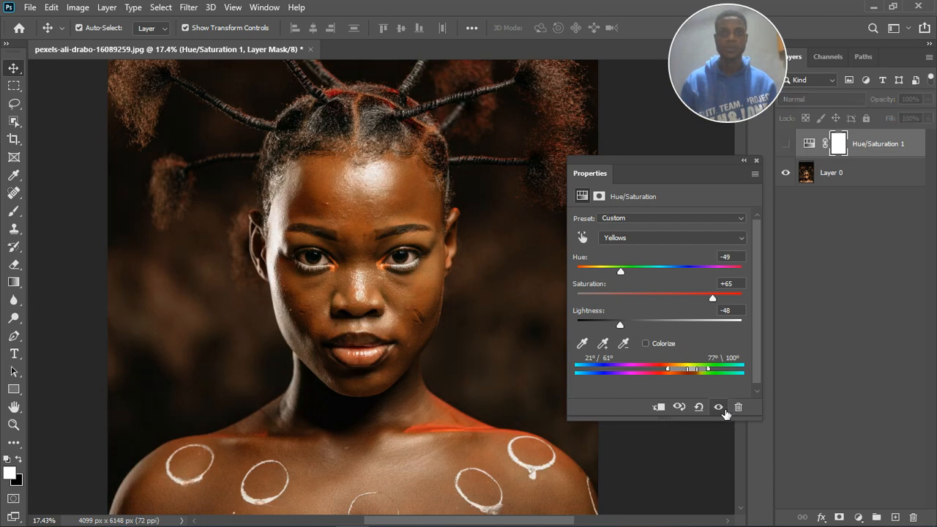
click(722, 409)
scroll(402, 292, down, 2)
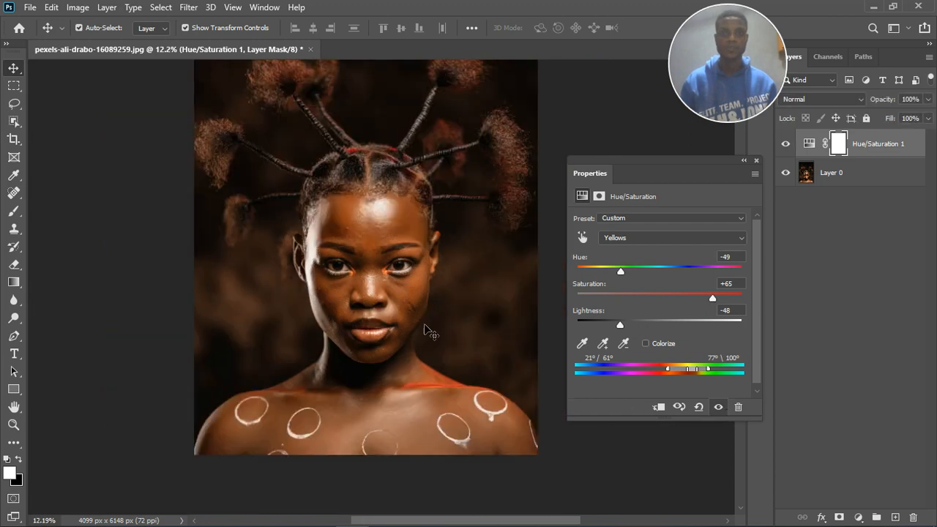
scroll(429, 332, down, 1)
scroll(401, 380, up, 3)
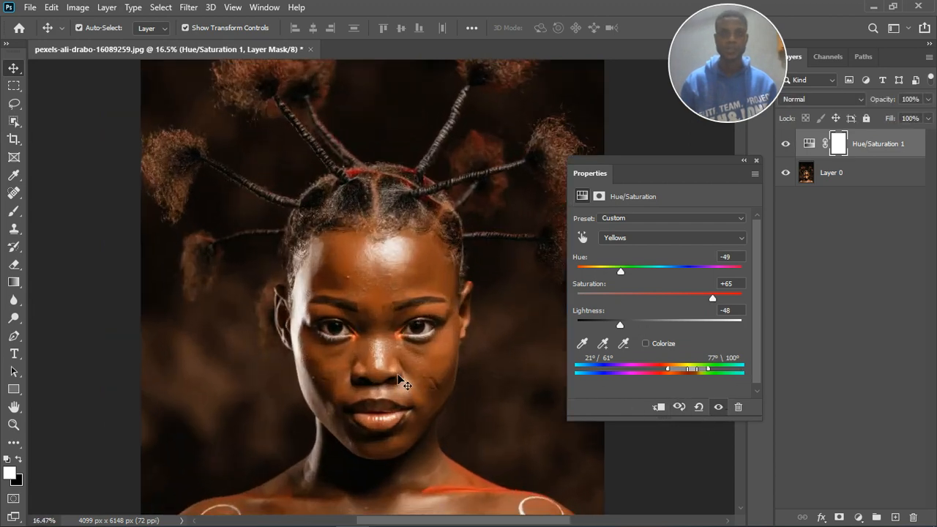
scroll(399, 377, up, 1)
click(720, 408)
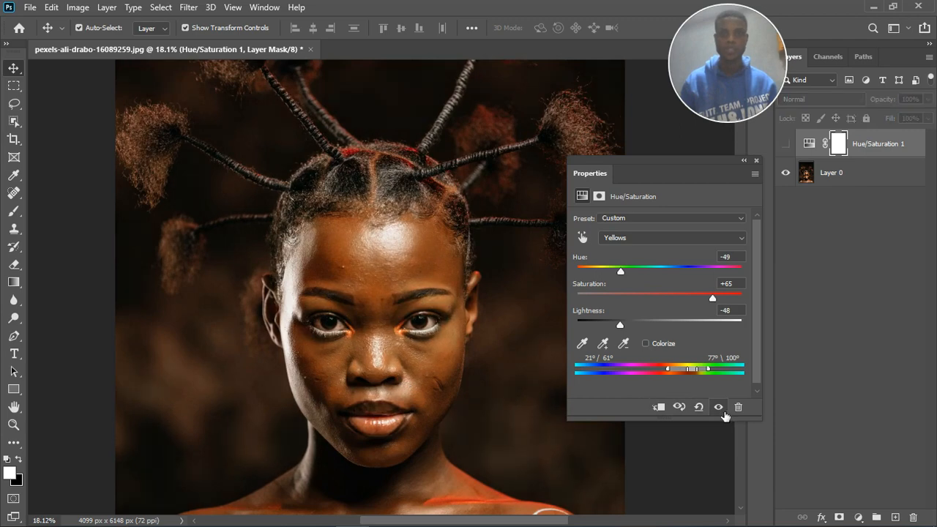
click(719, 408)
scroll(430, 365, up, 3)
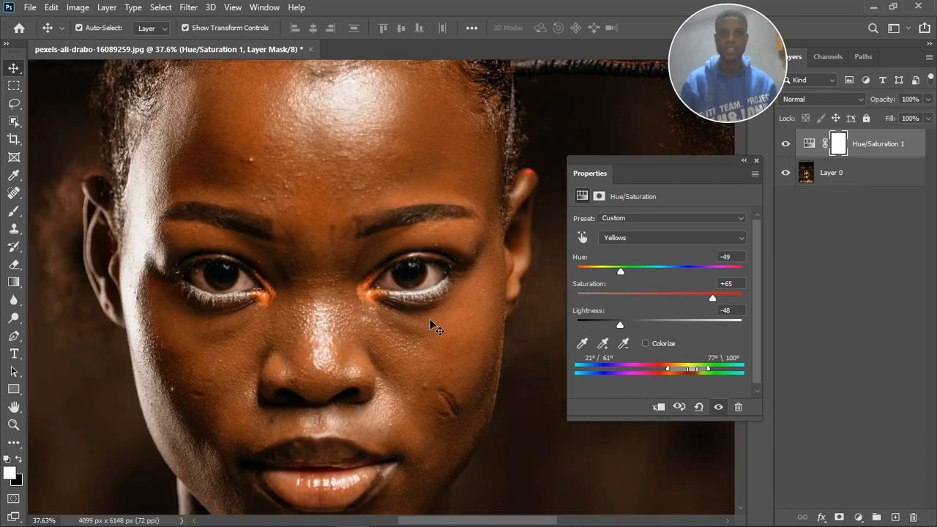
click(756, 160)
Add a white Solid Color fill layer above the Hue/Saturation adjustment and hide it to reveal the eyes.
scroll(305, 181, down, 1)
scroll(304, 180, down, 2)
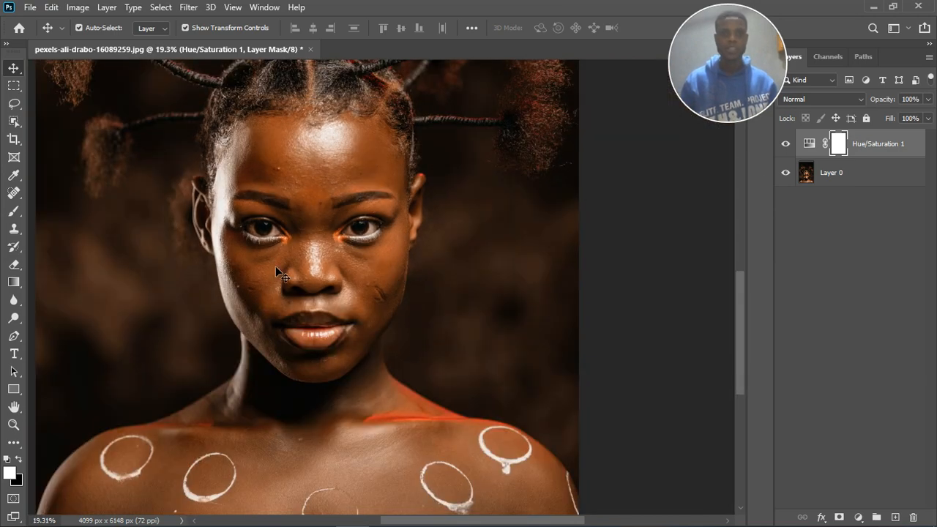
scroll(276, 266, up, 2)
scroll(396, 233, up, 3)
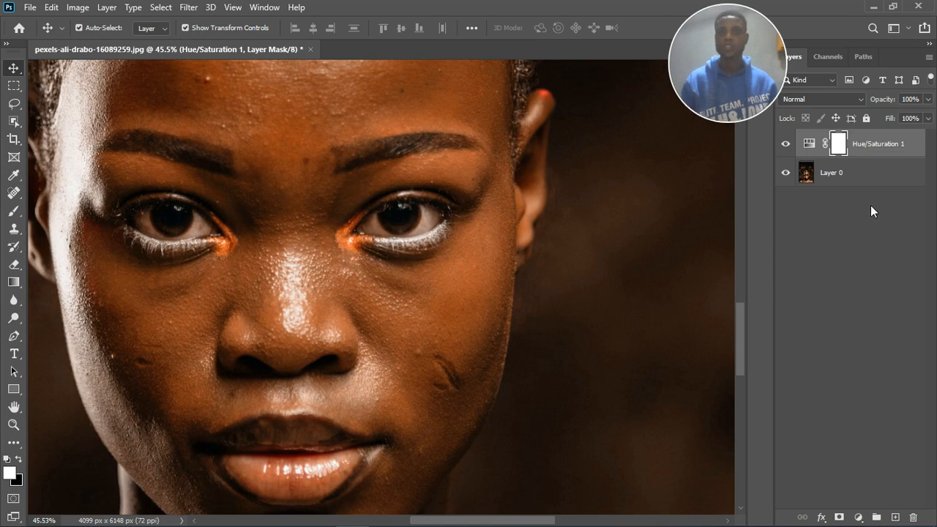
click(859, 516)
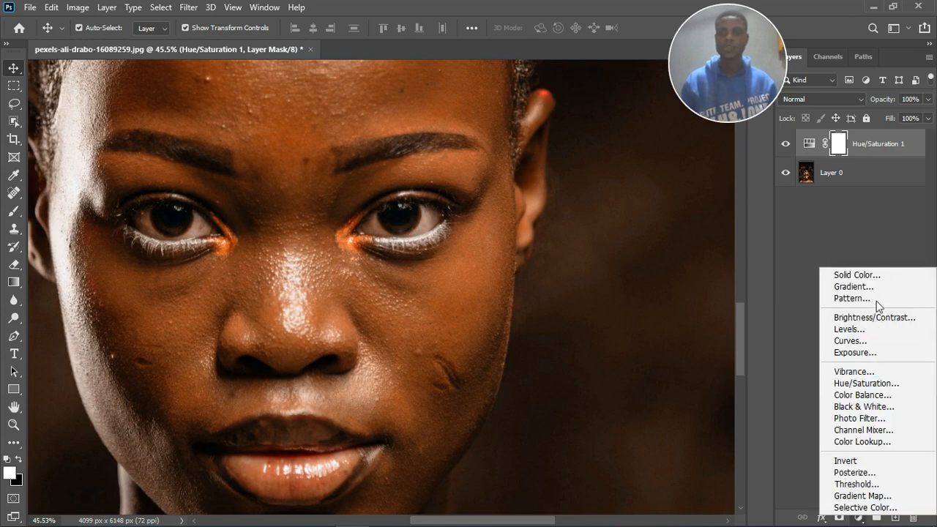
click(878, 275)
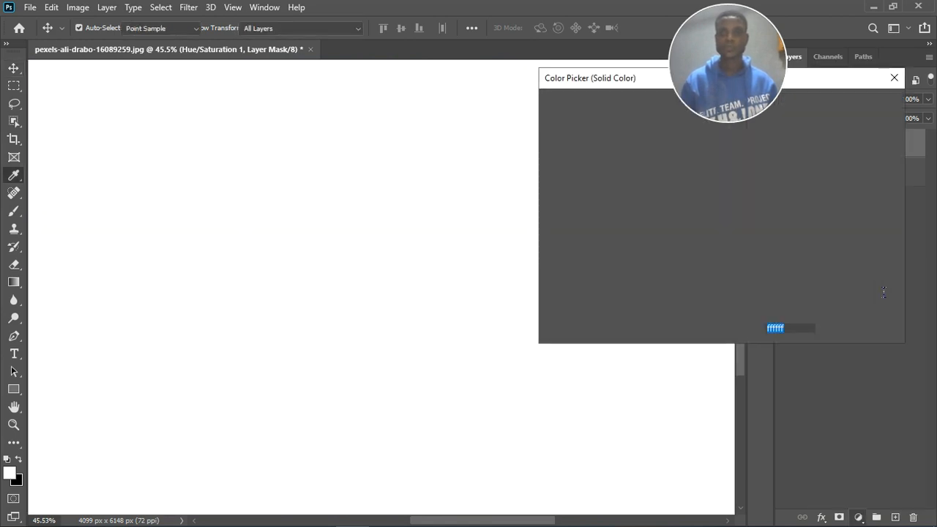
click(853, 104)
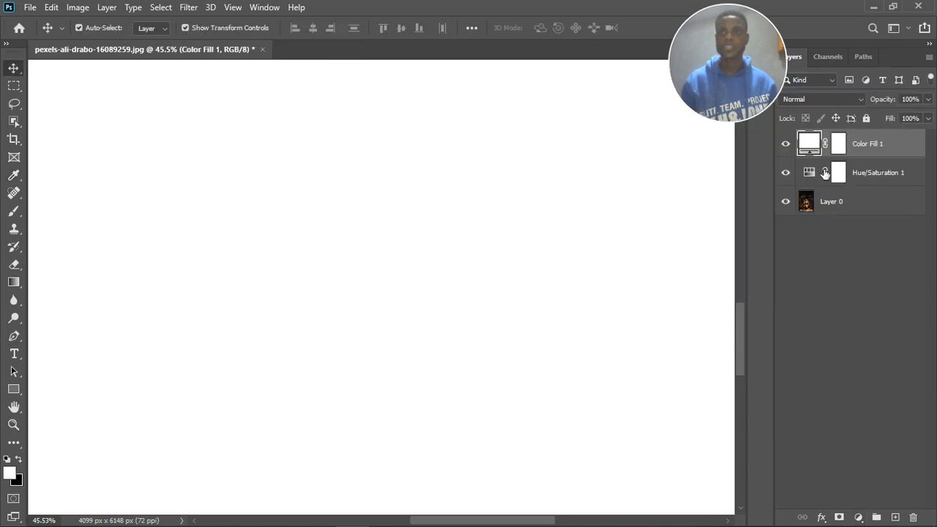
click(786, 143)
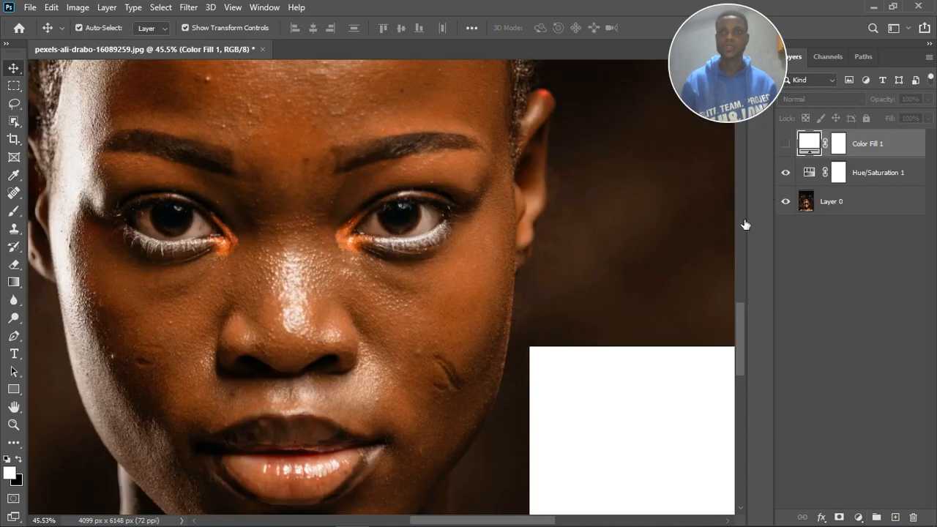
Recolour the fill layer by sampling the white of the eye, raise its brightness to 85% (#d8aa95), and show the layer again.
double_click(811, 148)
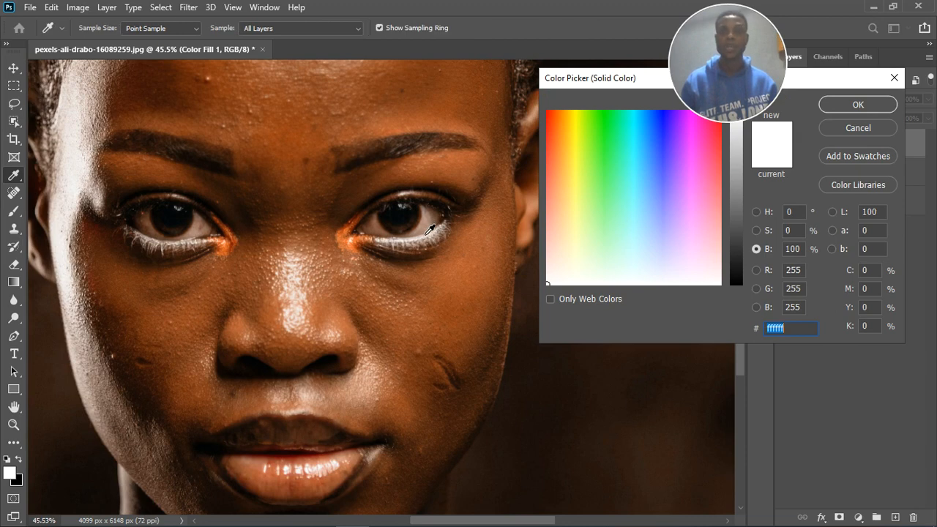
click(428, 233)
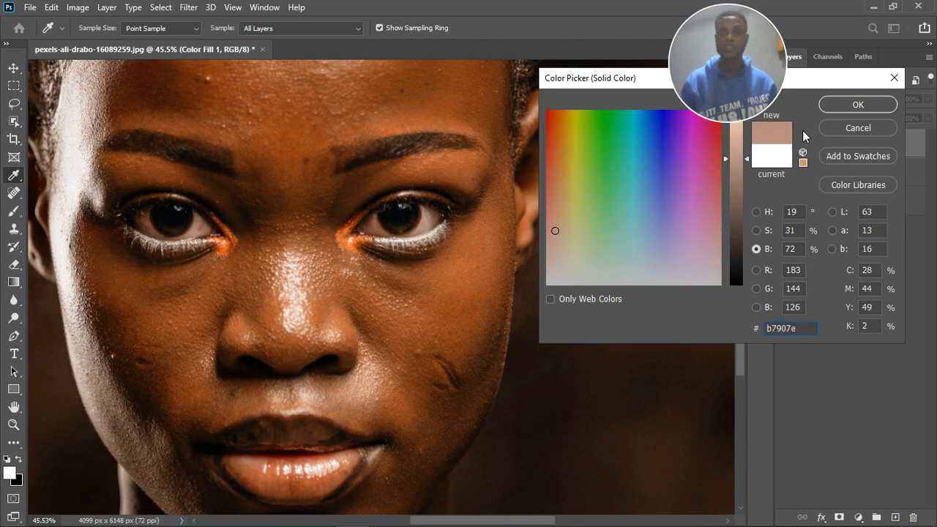
drag(820, 79, 828, 228)
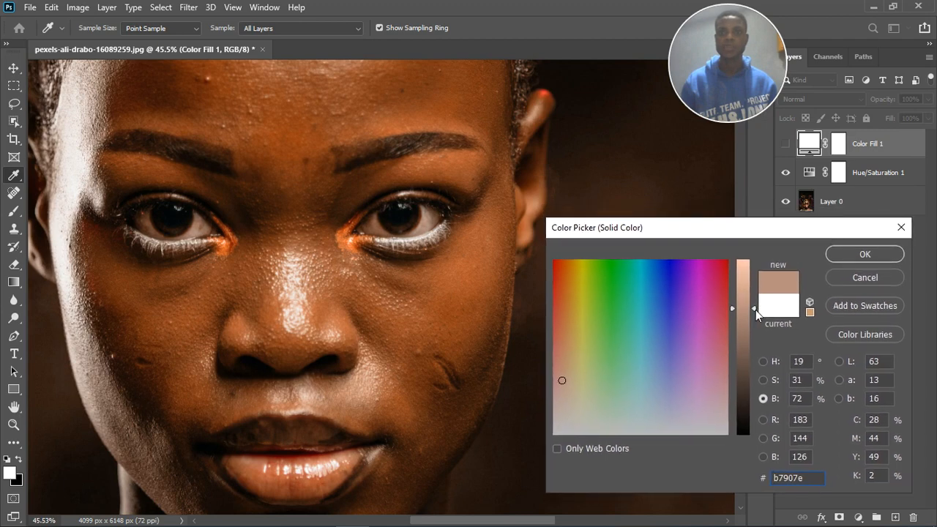
drag(755, 309, 754, 287)
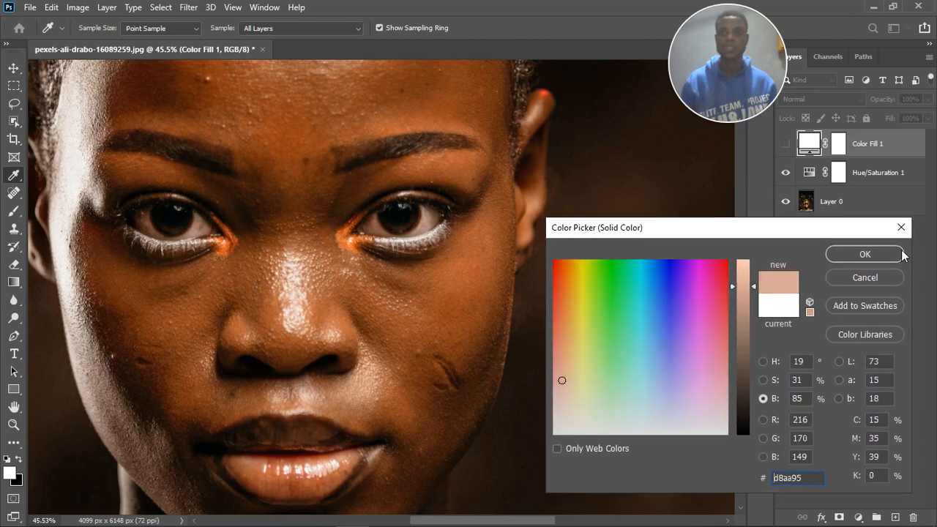
click(865, 254)
click(786, 143)
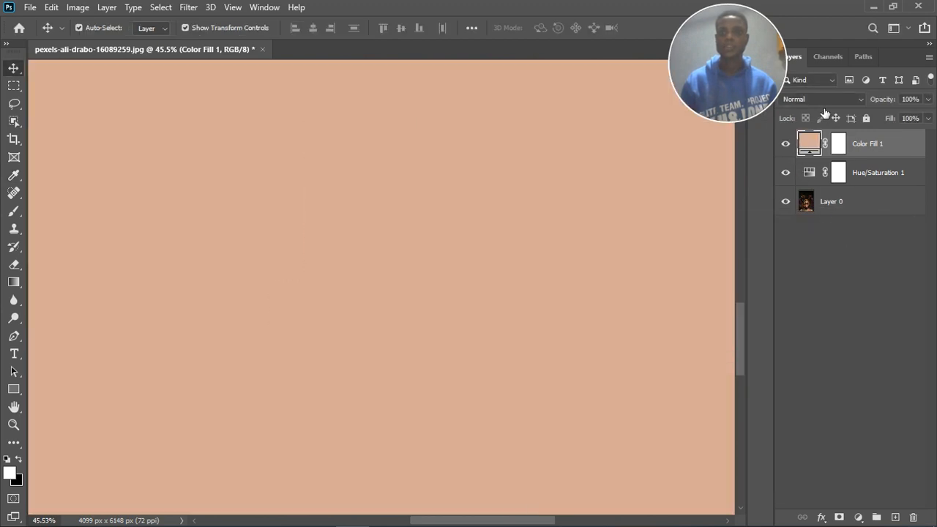
Set the colour fill layer's blend mode to Divide and invert its mask to black.
click(822, 99)
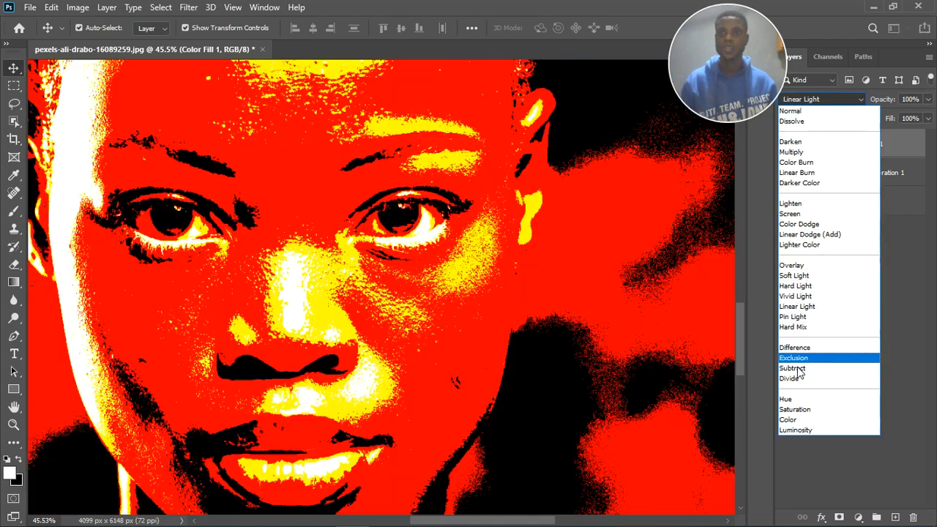
click(799, 378)
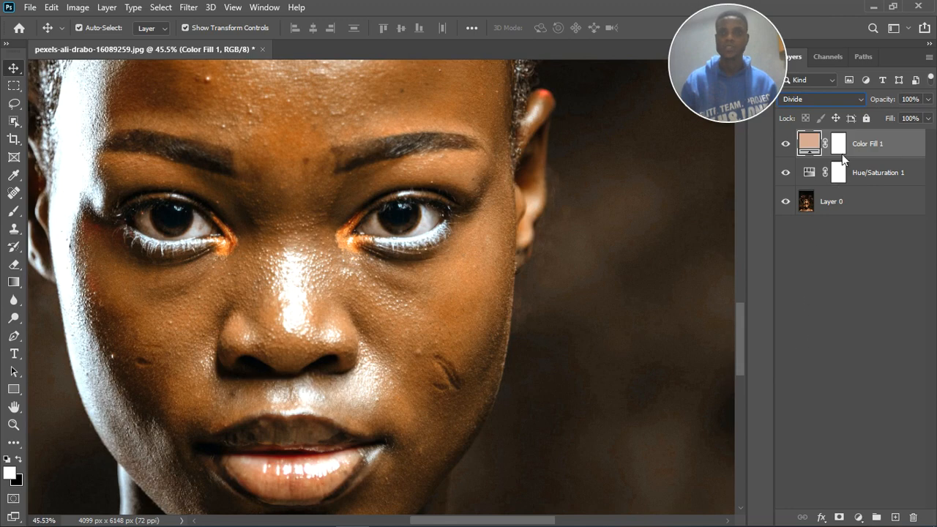
scroll(432, 300, down, 4)
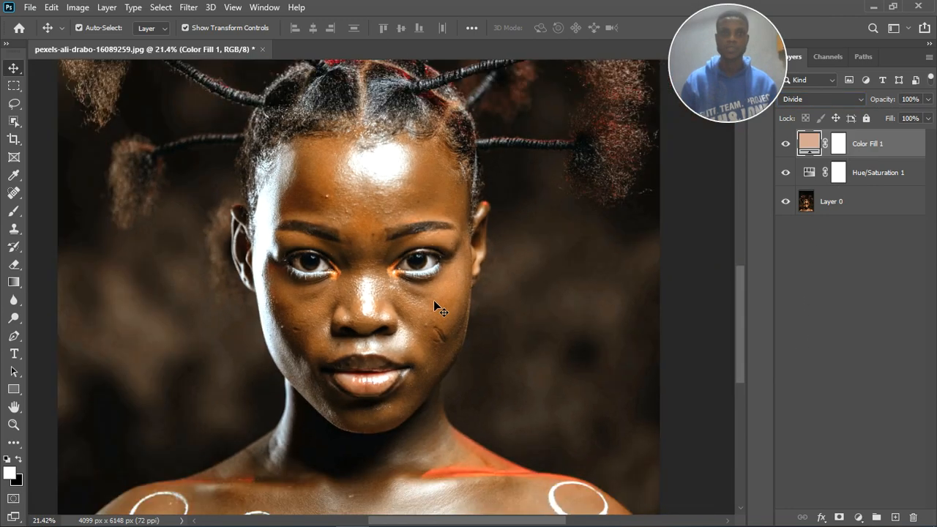
scroll(421, 372, up, 1)
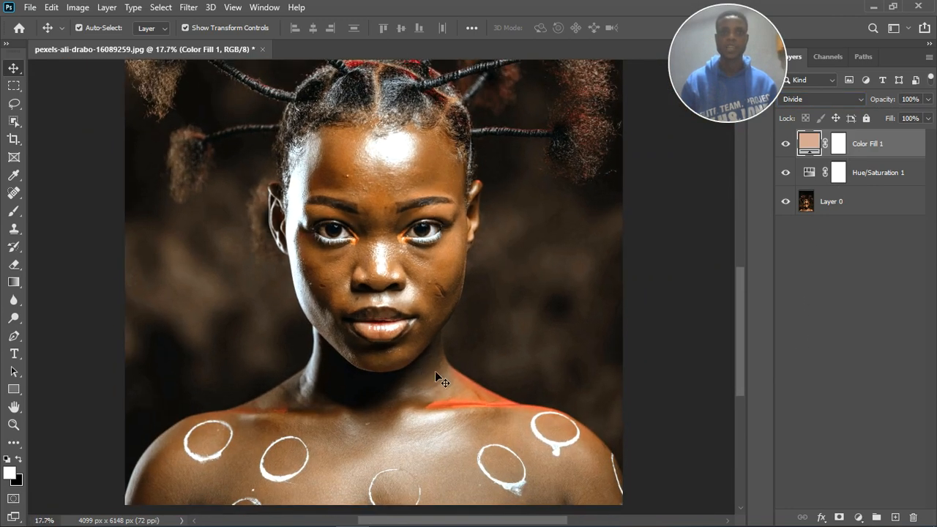
scroll(424, 191, up, 1)
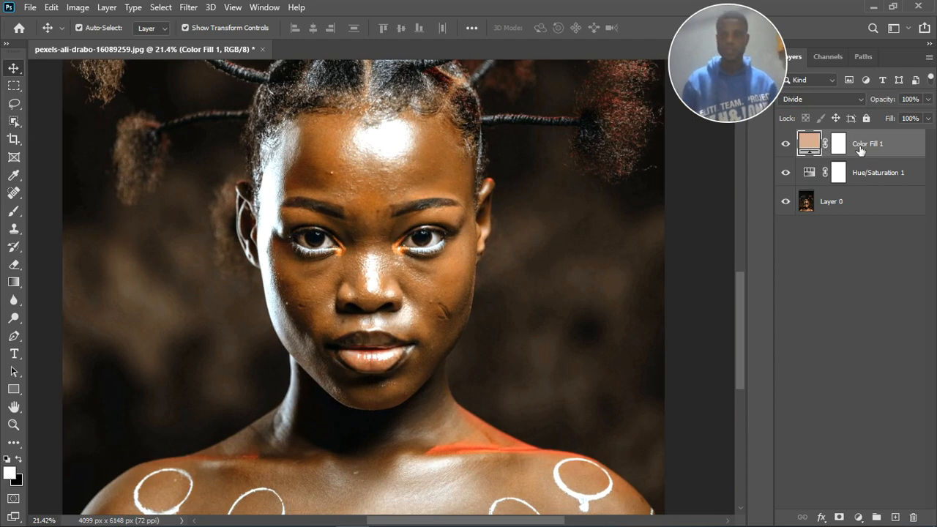
click(840, 145)
key(ctrl+i)
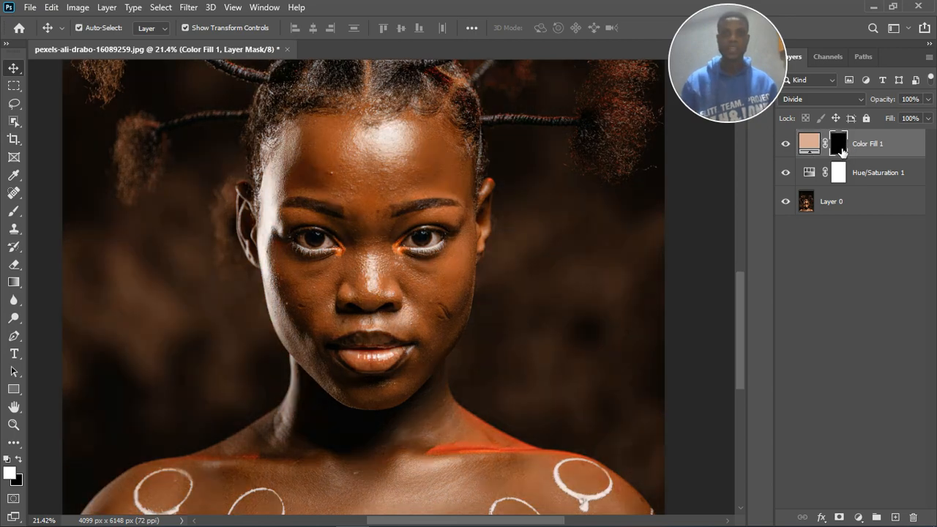
Paint white on the fill layer's mask over the whites of both eyes with a size 100 brush.
click(14, 211)
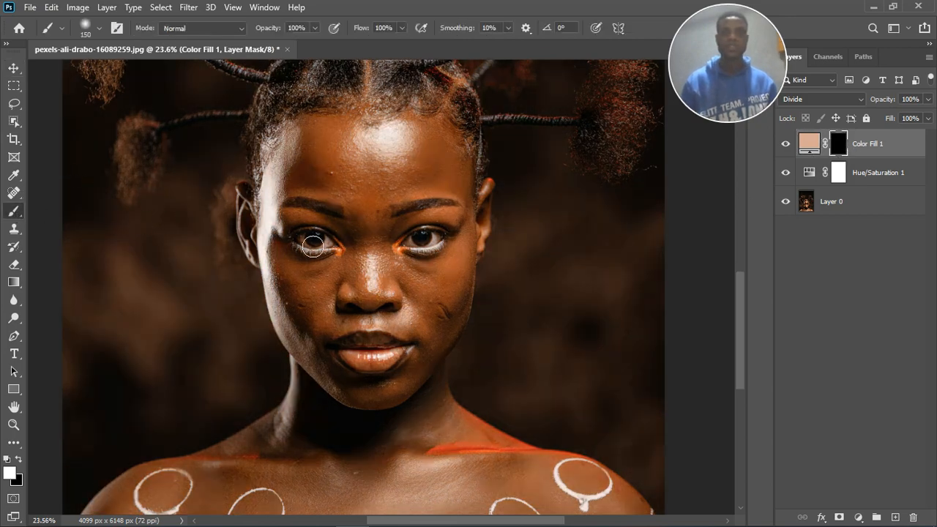
scroll(312, 247, up, 5)
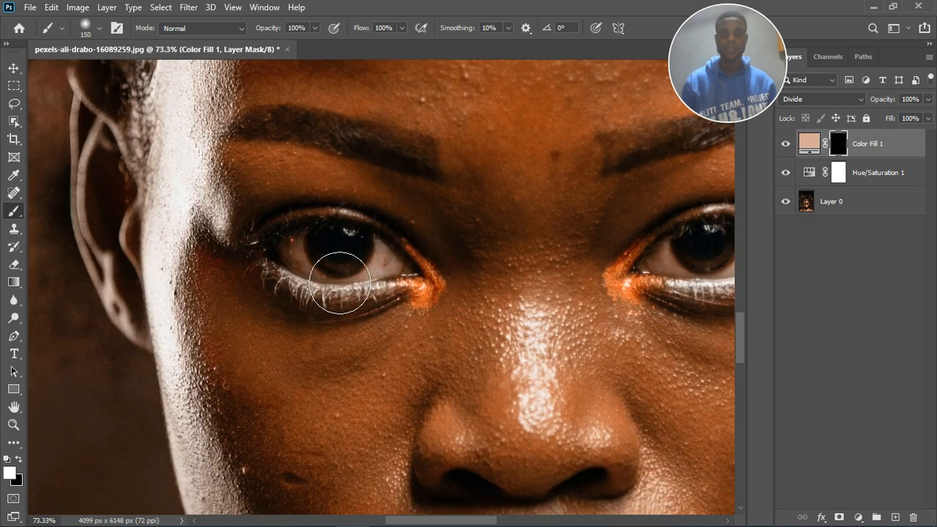
key(bracketleft)
key(bracketleft)
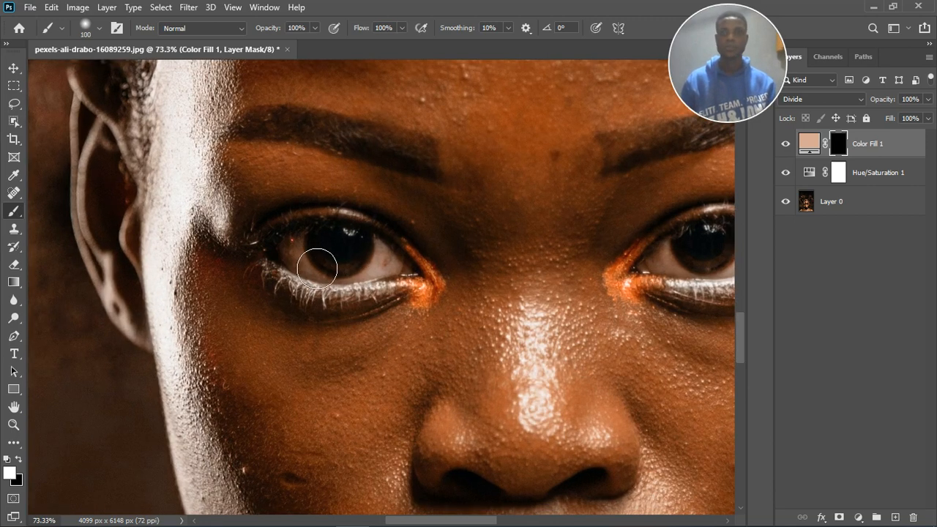
mouse_move(318, 262)
mouse_down()
mouse_move(351, 251)
mouse_move(341, 257)
mouse_move(402, 280)
mouse_move(345, 257)
mouse_move(320, 260)
mouse_move(421, 291)
mouse_move(334, 255)
mouse_up()
scroll(334, 256, down, 2)
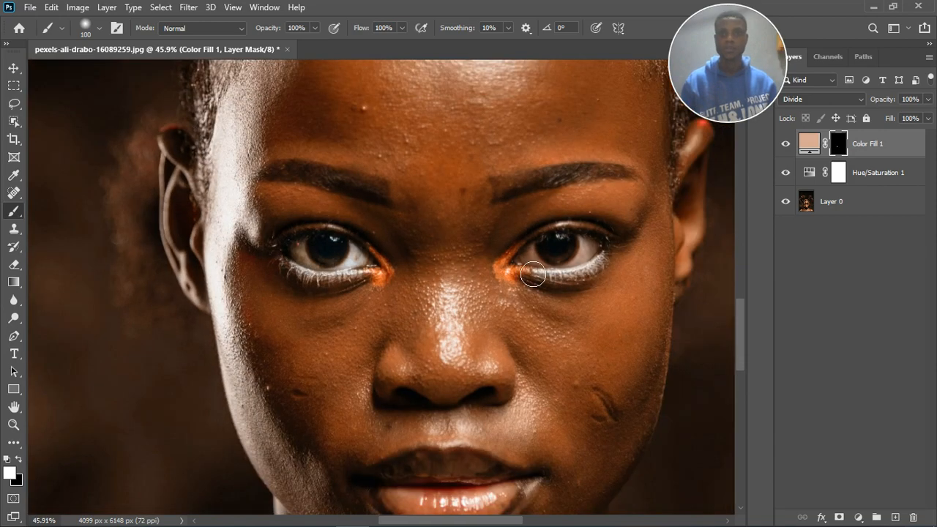
mouse_move(533, 274)
mouse_down()
mouse_move(553, 261)
mouse_move(574, 270)
mouse_move(603, 261)
mouse_move(546, 269)
mouse_up()
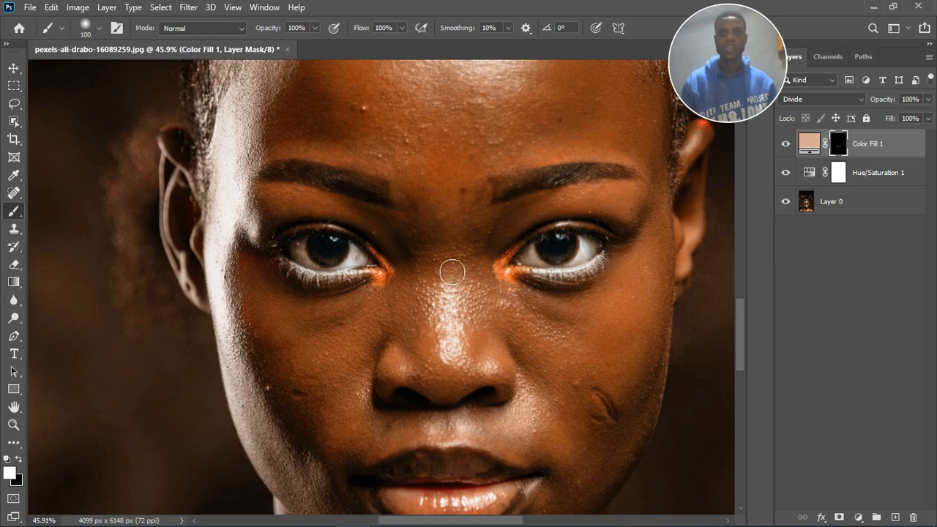
Compare the zoomed-out portrait with and without the colour fill layer to judge the whitened eyes.
scroll(453, 272, down, 4)
scroll(495, 307, up, 1)
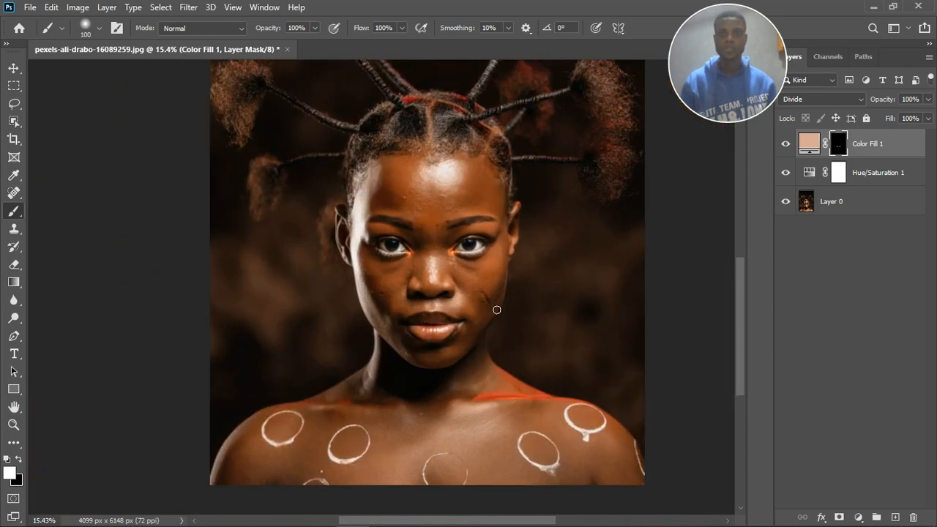
click(787, 145)
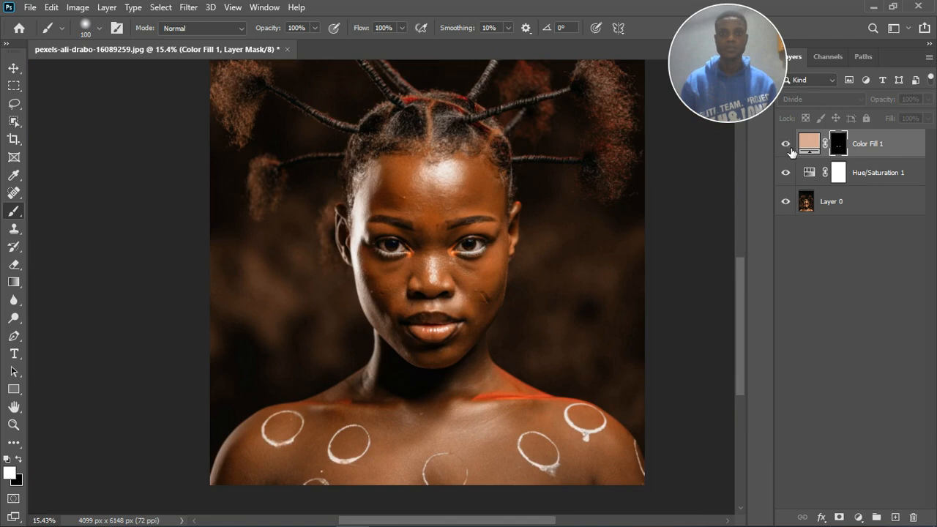
click(788, 145)
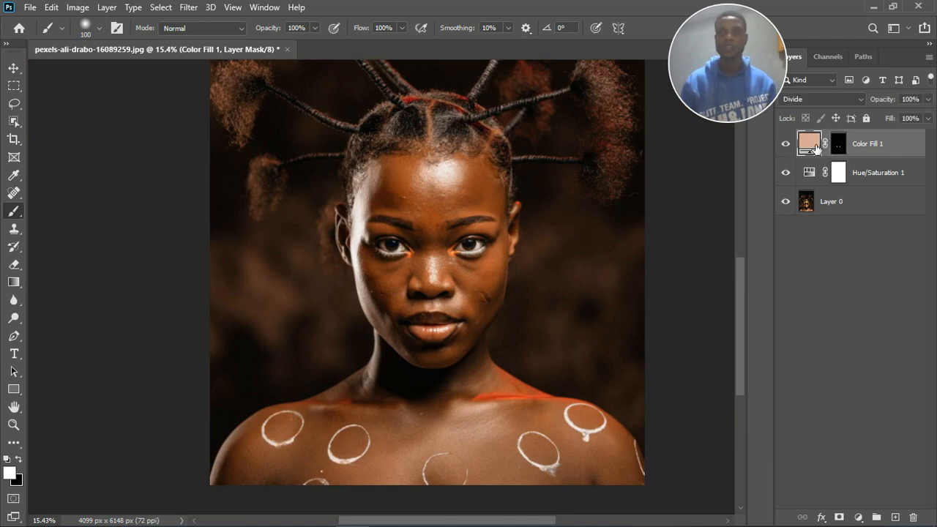
Raise the brightness of the eye-whitening fill layer's colour to 99% (#fcc6ae).
double_click(811, 146)
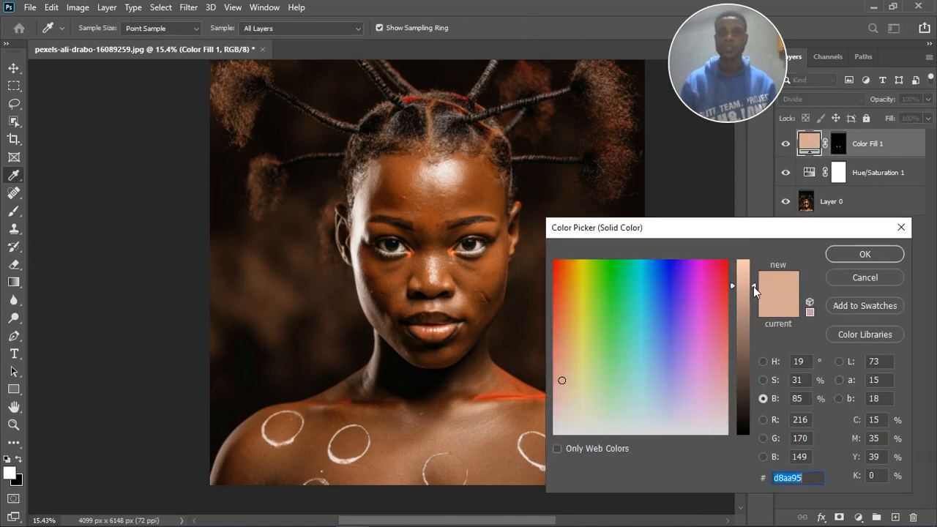
drag(754, 287, 757, 261)
click(862, 260)
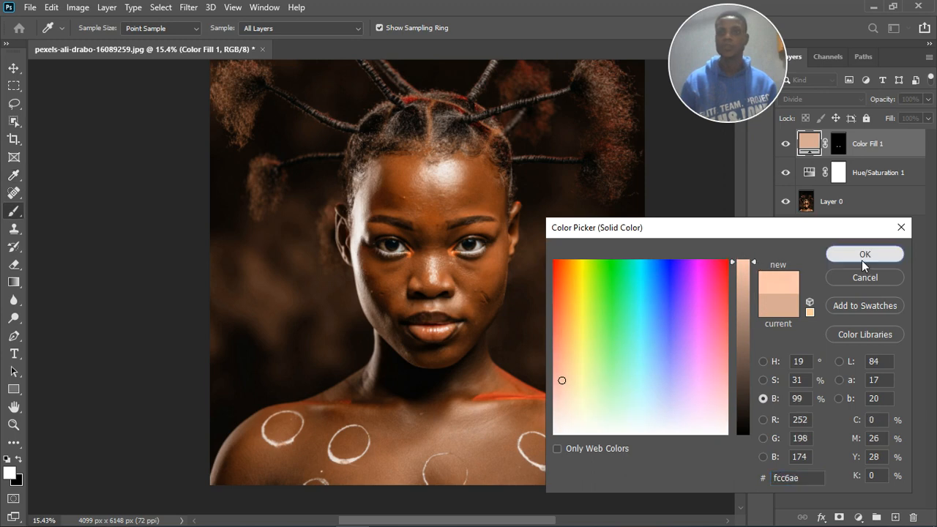
Add a Hue/Saturation adjustment clipped to the colour fill layer and moderately increase its saturation.
click(859, 517)
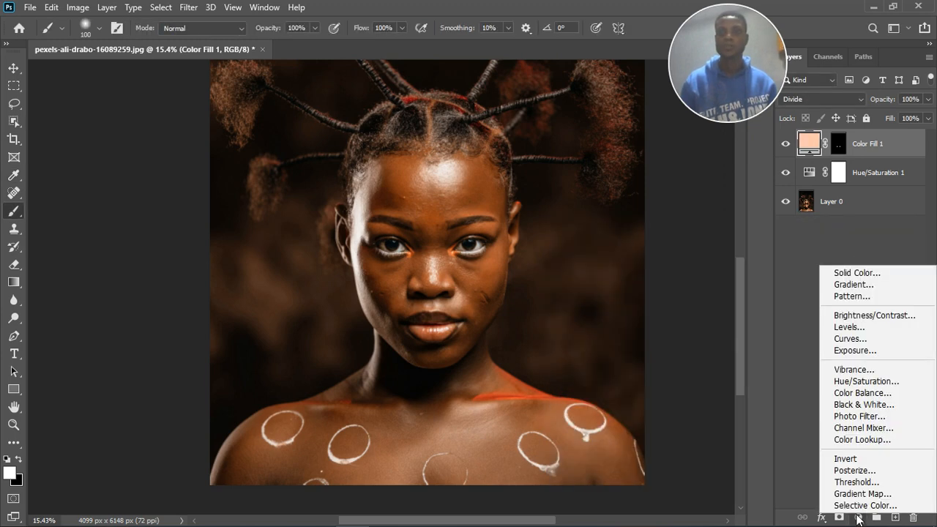
click(865, 387)
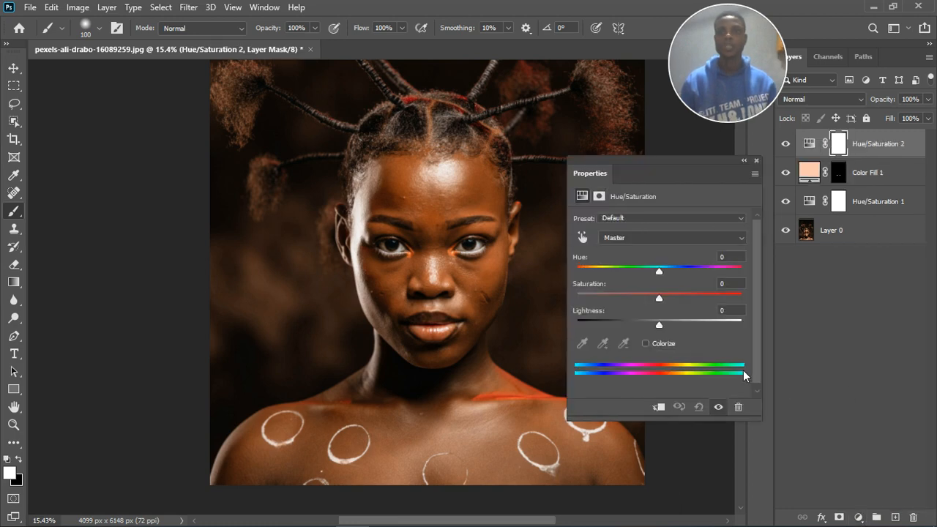
click(657, 407)
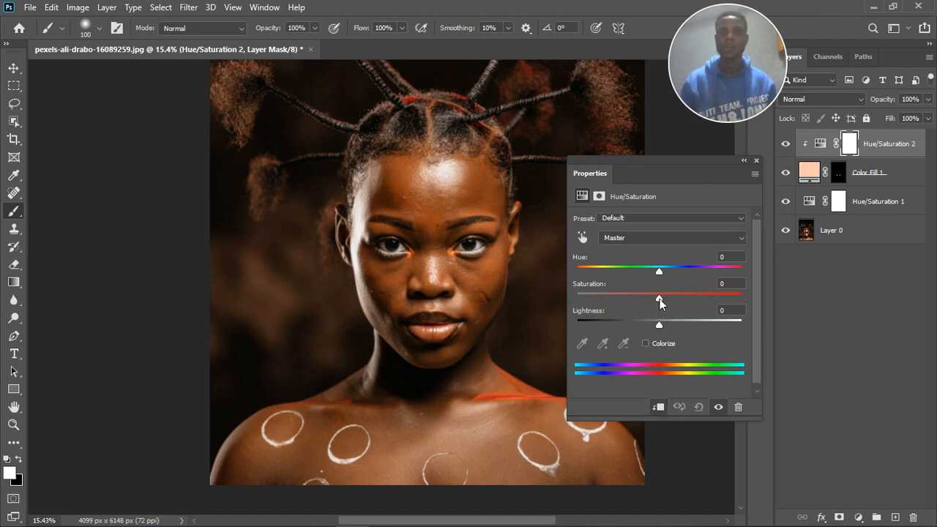
drag(659, 298, 683, 299)
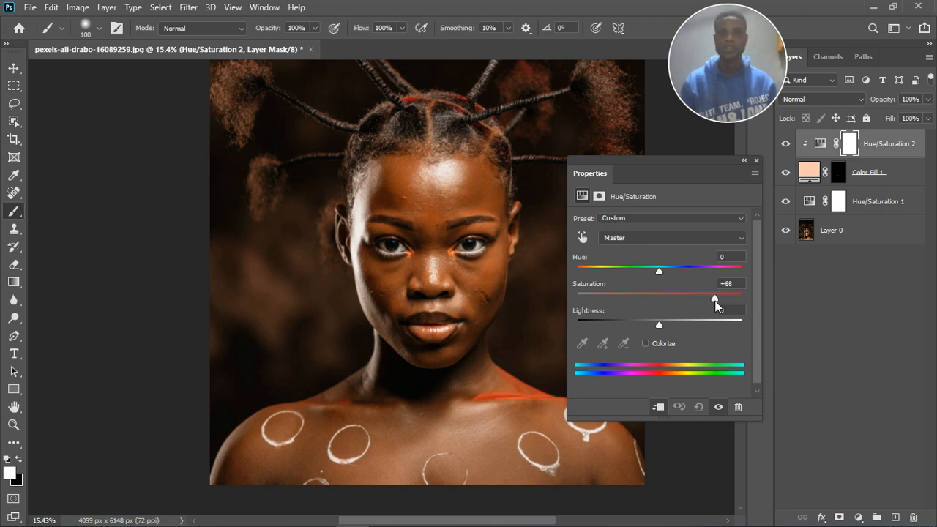
drag(714, 300, 681, 300)
click(758, 161)
Group the colour fill layer together with its clipped Hue/Saturation adjustment.
scroll(419, 274, down, 4)
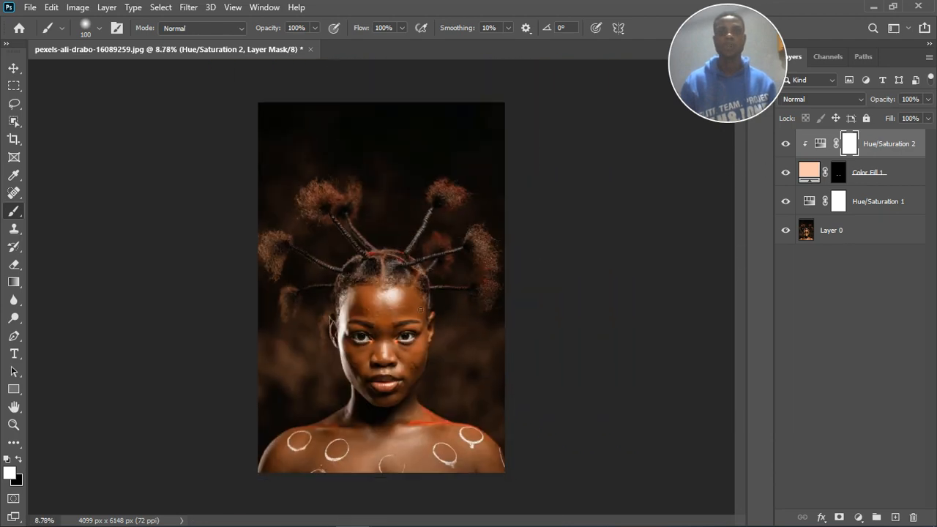
scroll(421, 310, up, 3)
ctrl+click(897, 183)
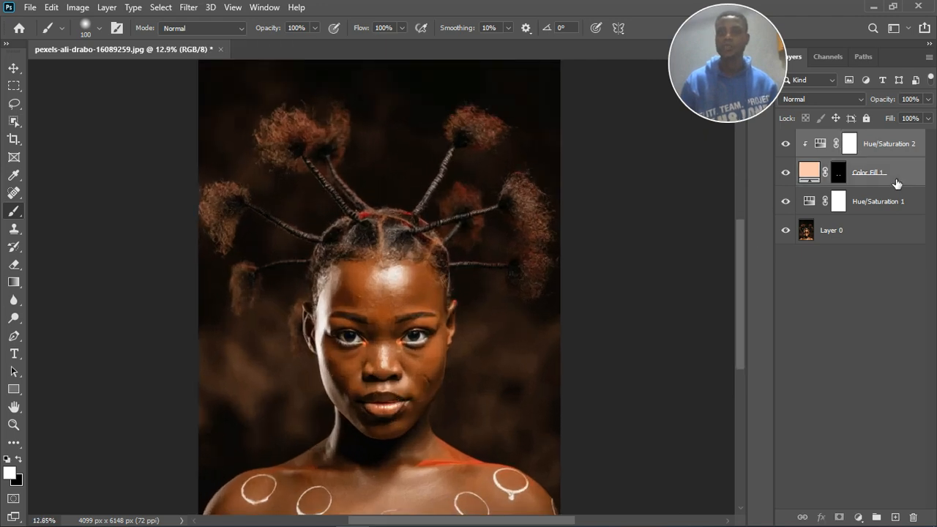
click(876, 517)
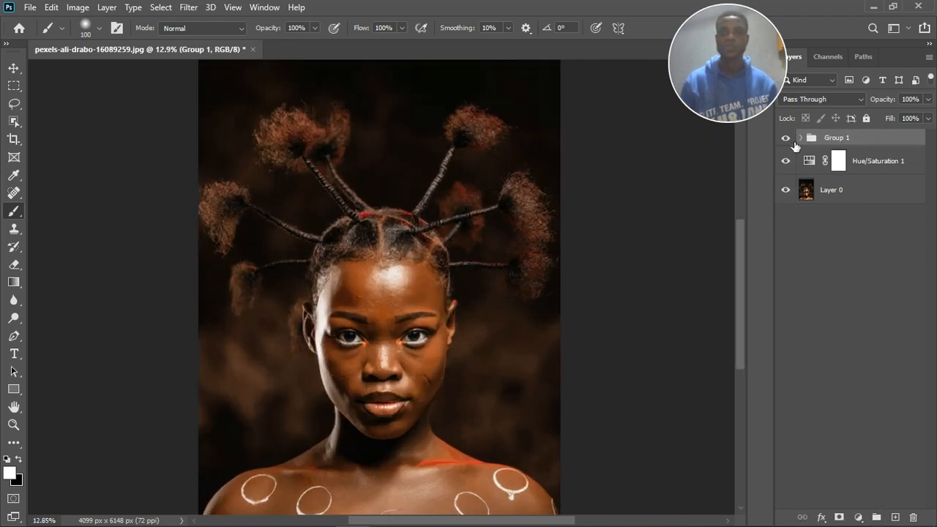
Compare the portrait with and without the eye-whitening group at different zoom levels.
click(787, 138)
scroll(462, 331, down, 2)
scroll(433, 329, down, 1)
scroll(372, 433, up, 5)
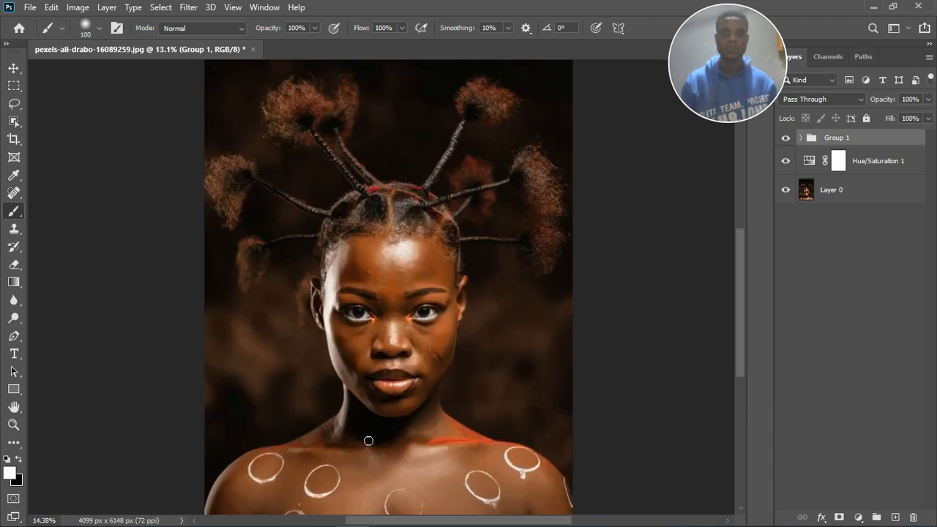
scroll(371, 442, down, 2)
scroll(372, 424, up, 1)
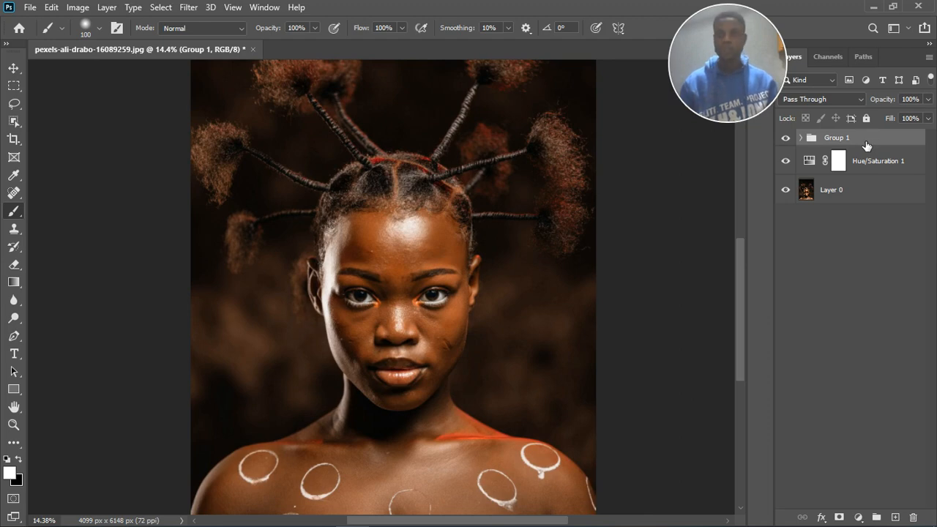
Stamp all visible layers into a new layer on top of the stack and open it in the Liquify filter.
key(ctrl+shift+alt+e)
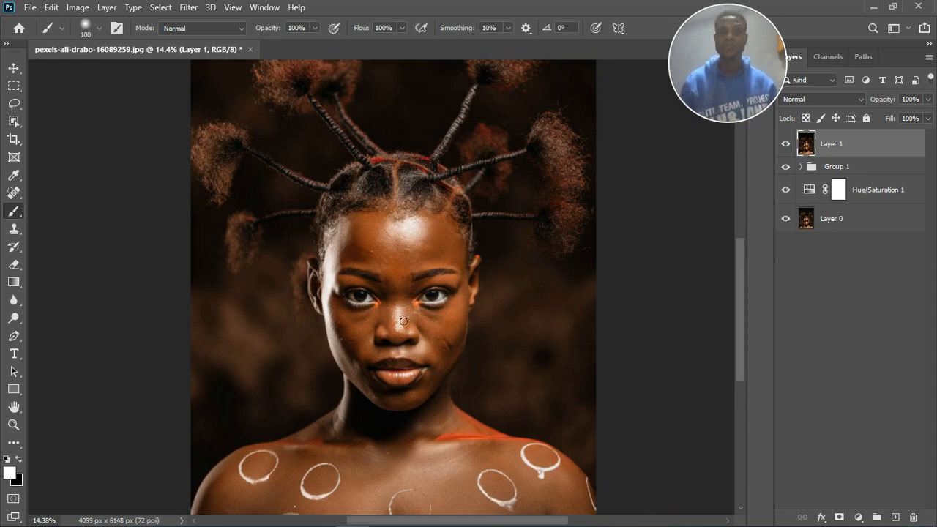
click(188, 8)
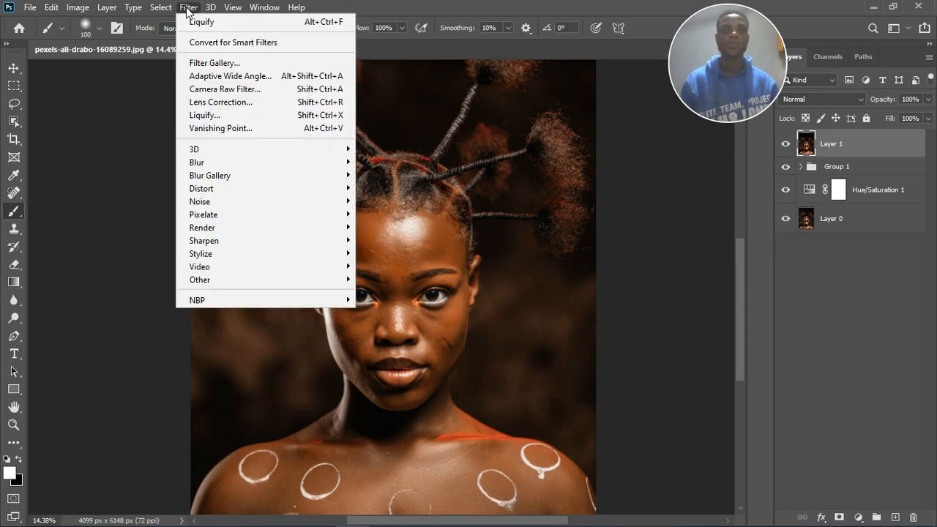
click(212, 115)
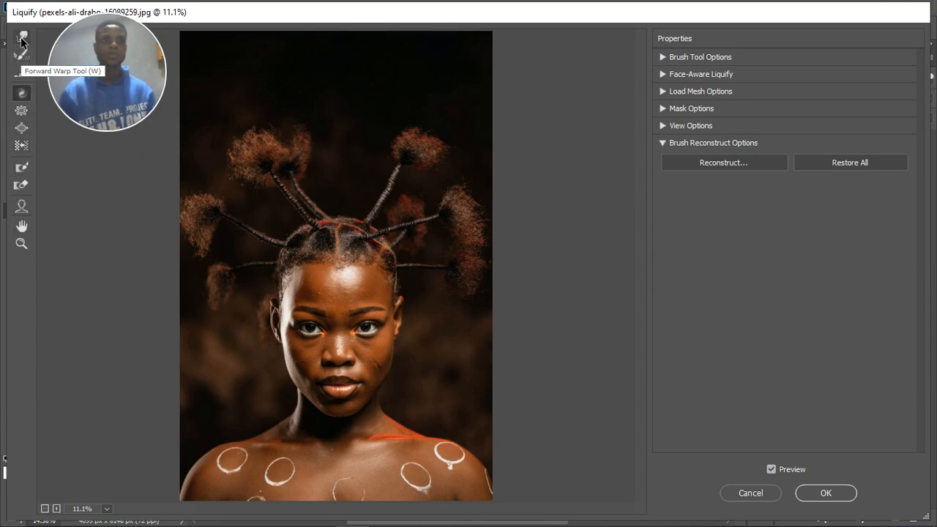
Slim the sides of the nose with the Pucker tool, using a much smaller brush.
click(21, 95)
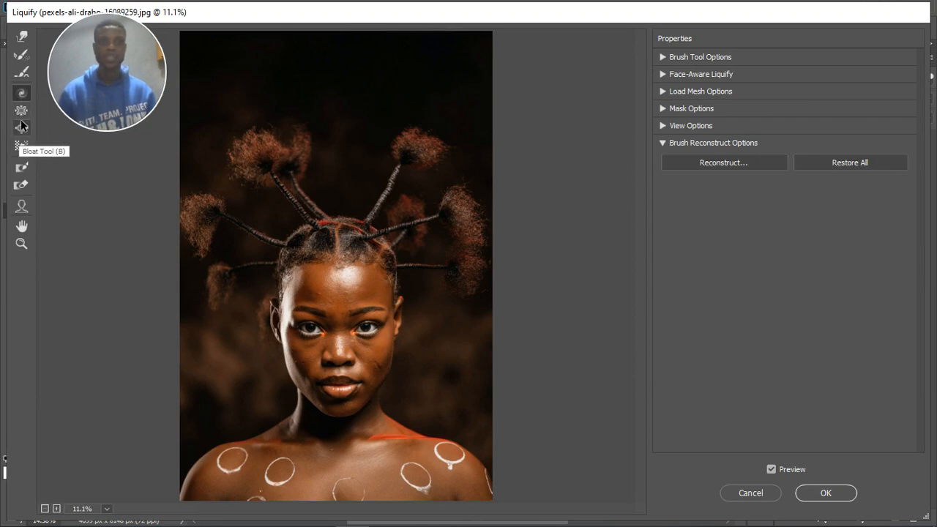
click(21, 111)
key(ctrl+plus)
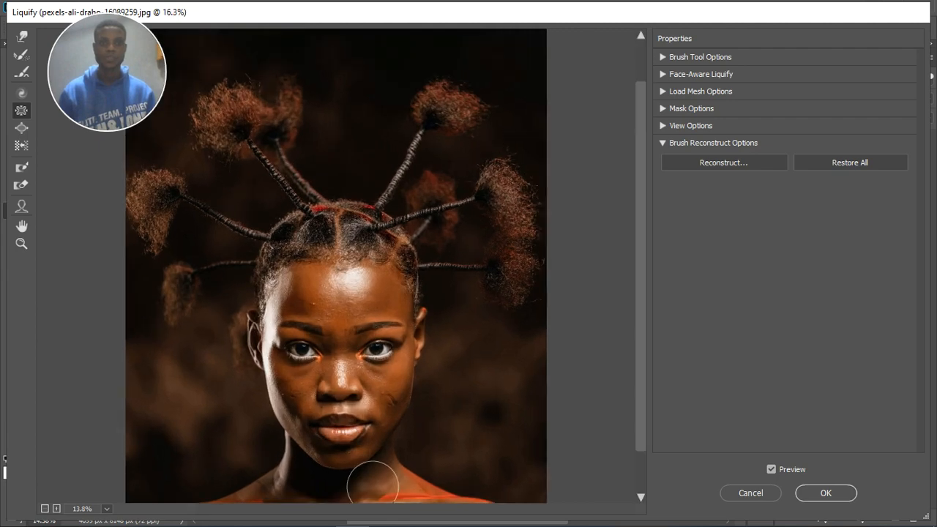
drag(347, 391, 363, 236)
key(ctrl+plus)
key(ctrl+plus)
scroll(324, 327, up, 5)
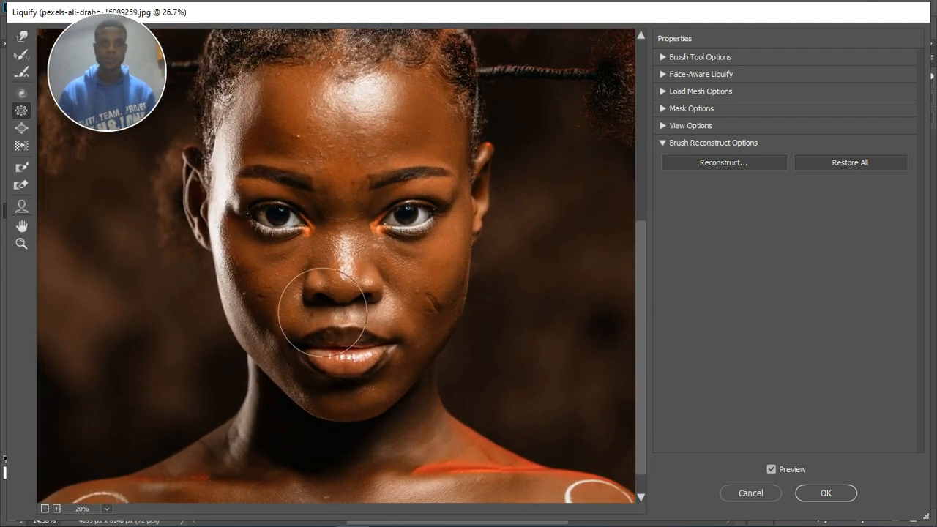
key(bracketleft)
key(bracketleft)
key(bracketleft)
key(bracketleft)
key(bracketleft)
key(bracketleft)
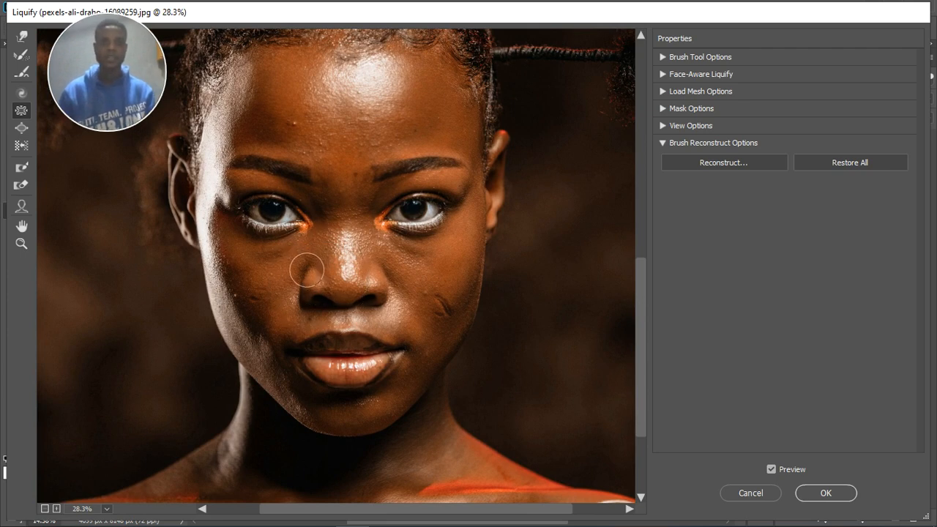
key(bracketleft)
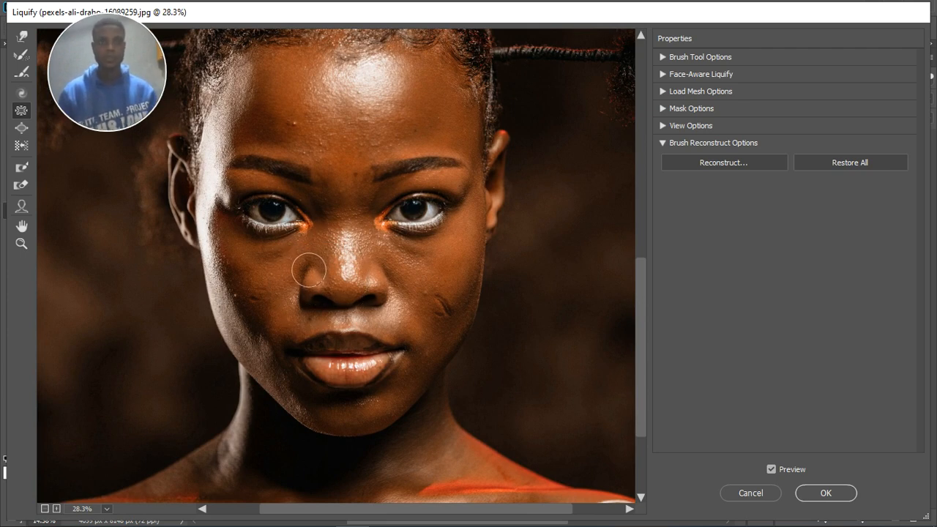
Examine the nose up close with the Liquify preview off and on to judge the reshaping.
scroll(308, 265, up, 2)
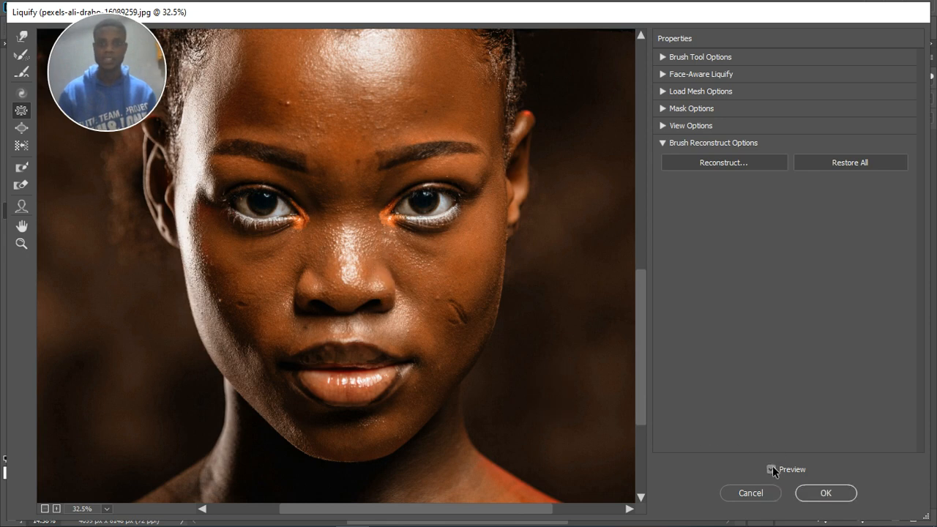
scroll(315, 323, up, 4)
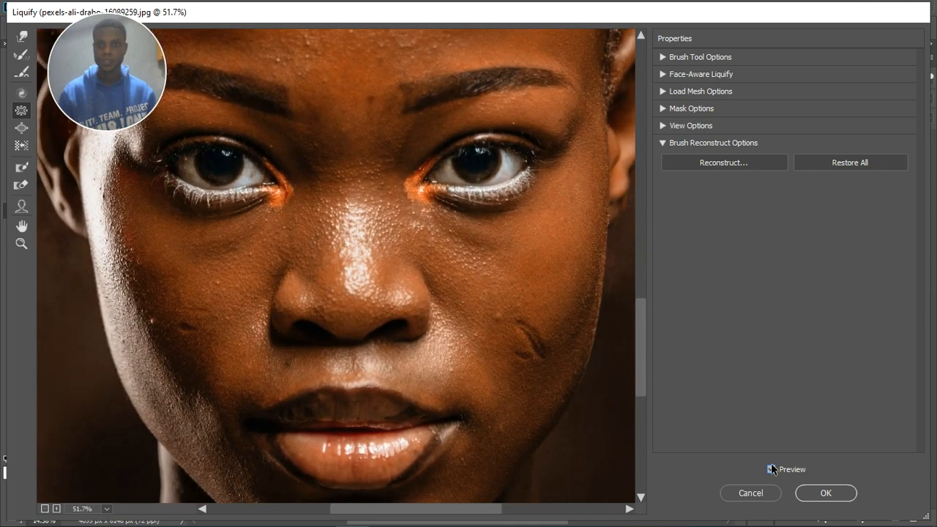
click(769, 469)
click(768, 470)
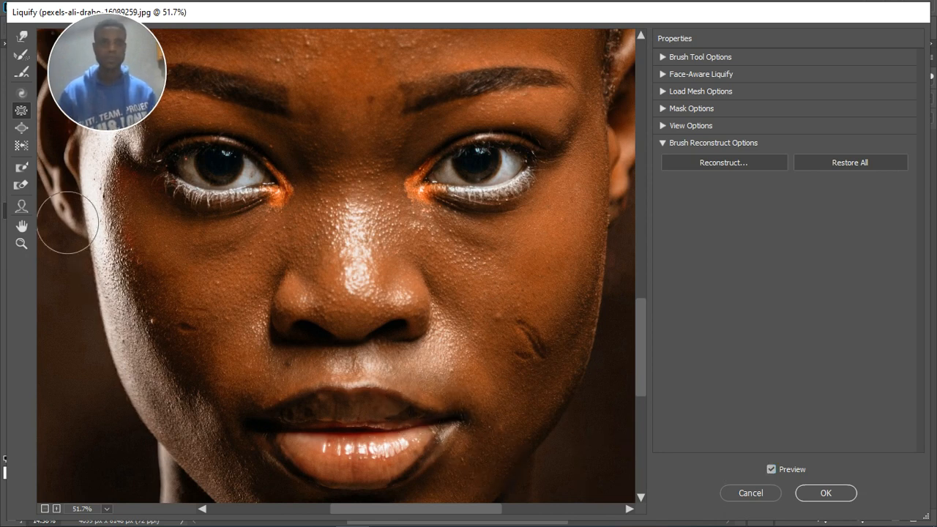
Try reshaping the lips by switching between the Bloat and Pucker tools.
click(22, 129)
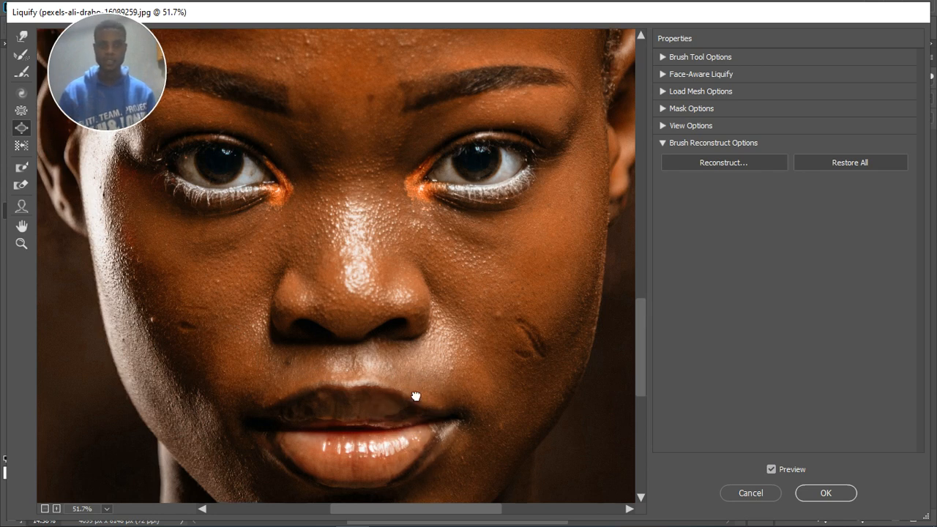
drag(415, 396, 419, 340)
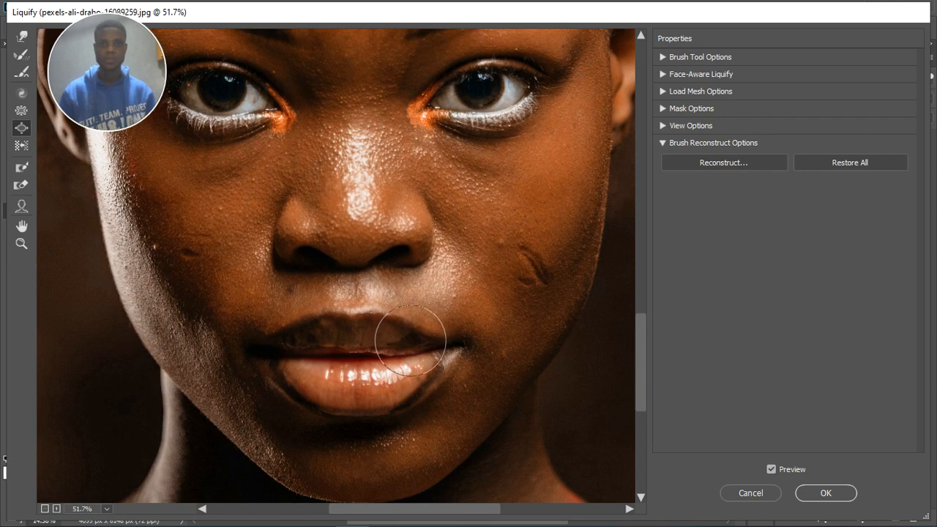
click(19, 115)
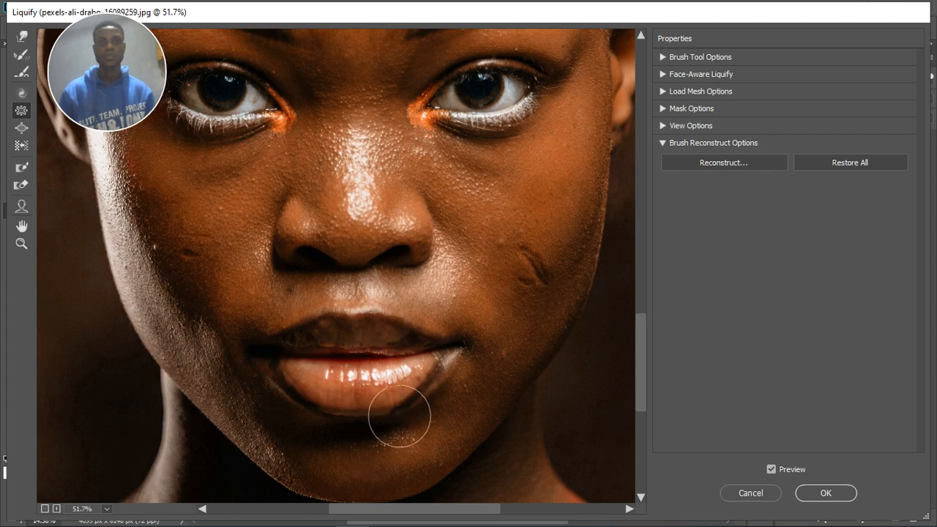
click(21, 127)
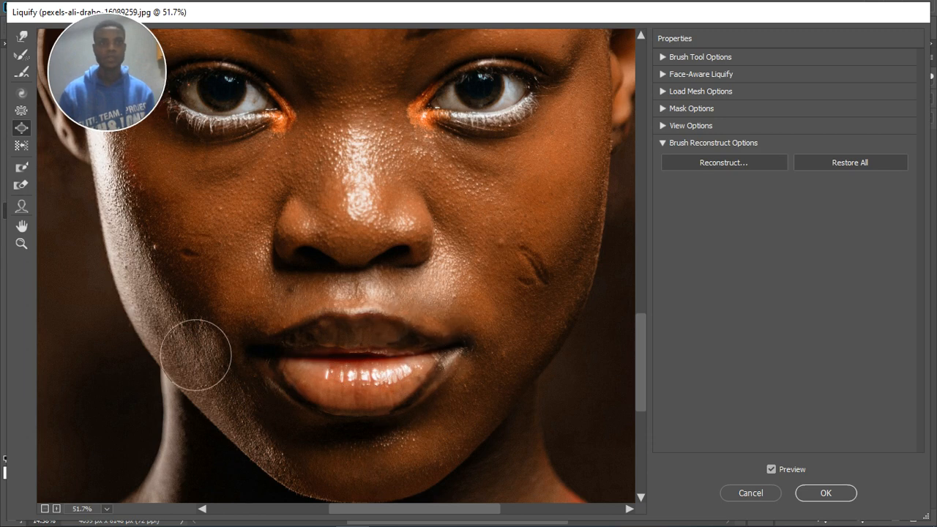
Try adjusting the corner of the mouth with the Forward Warp tool at different brush sizes.
click(21, 36)
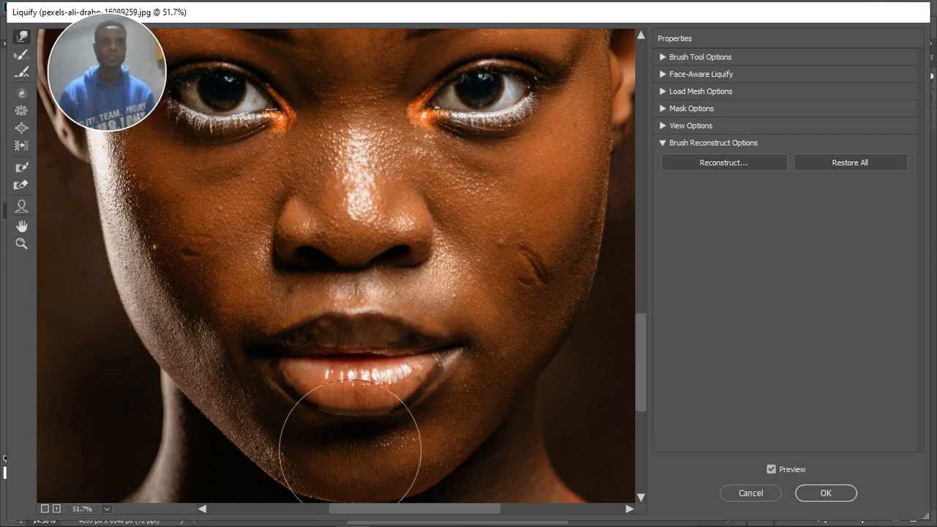
key(bracketleft)
key(bracketleft)
key(bracketleft)
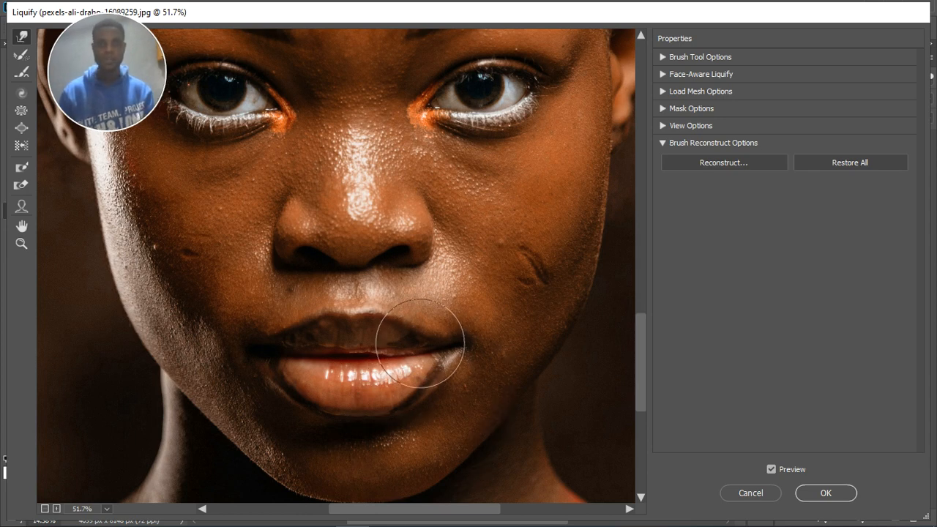
key(bracketleft)
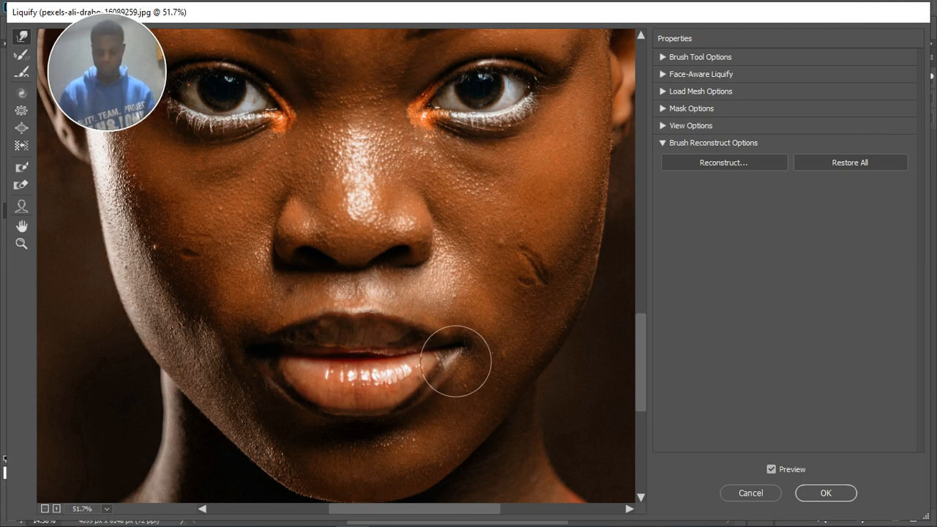
key(bracketright)
key(bracketright)
key(bracketright)
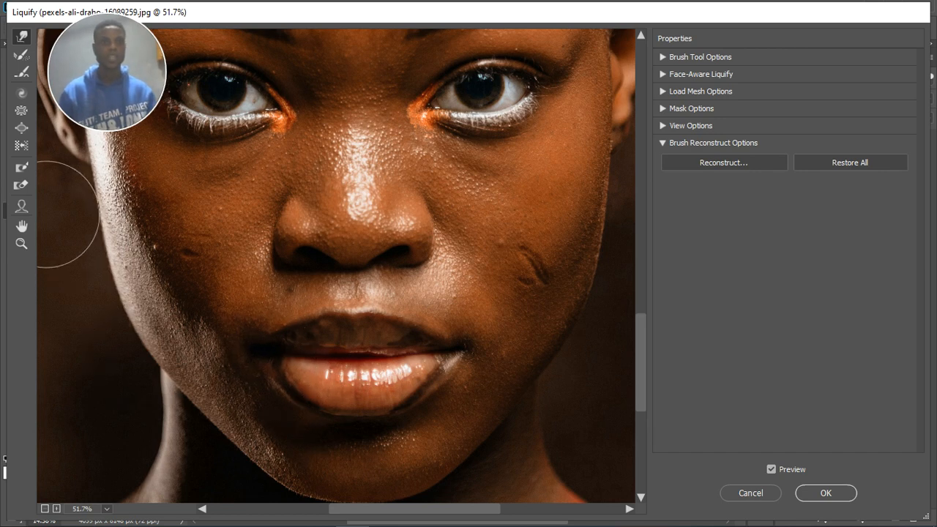
Reshape the face with the Face tool, setting Smile to 28 and Nose Width to -23.
click(23, 206)
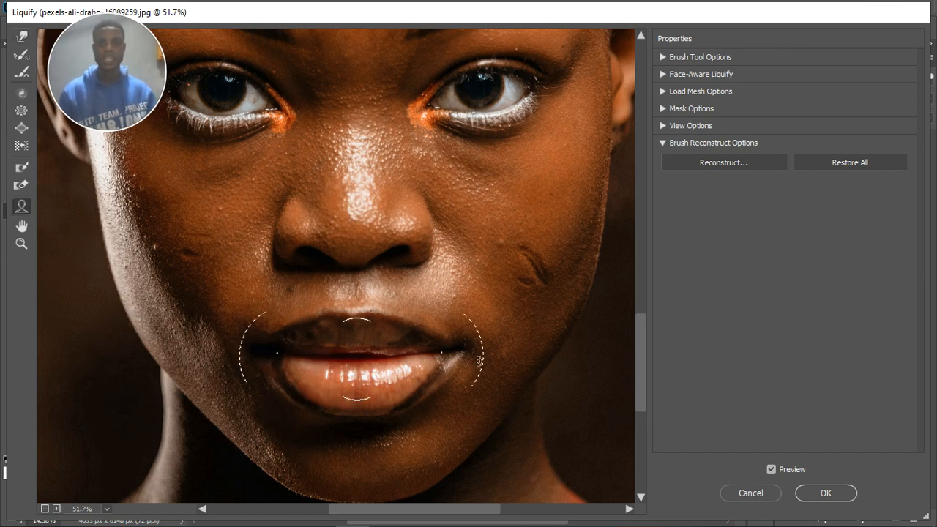
drag(487, 354, 488, 343)
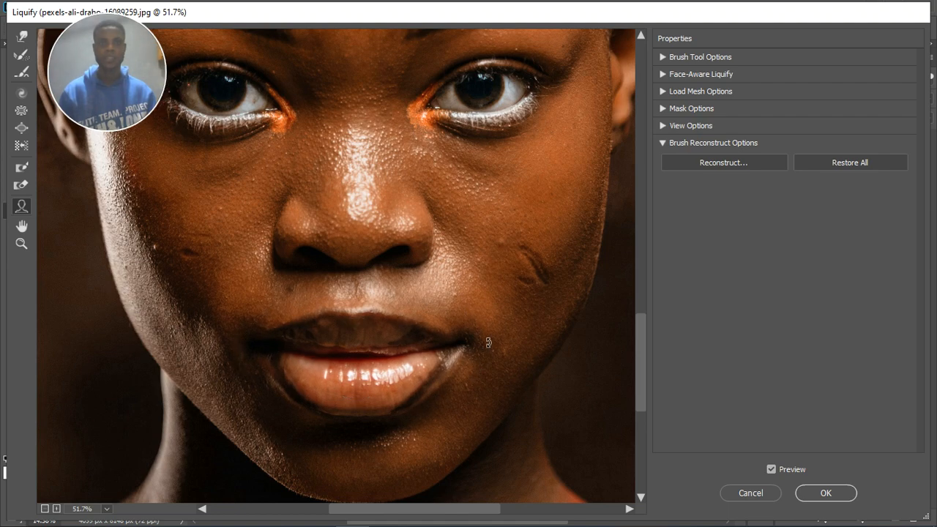
scroll(439, 339, down, 4)
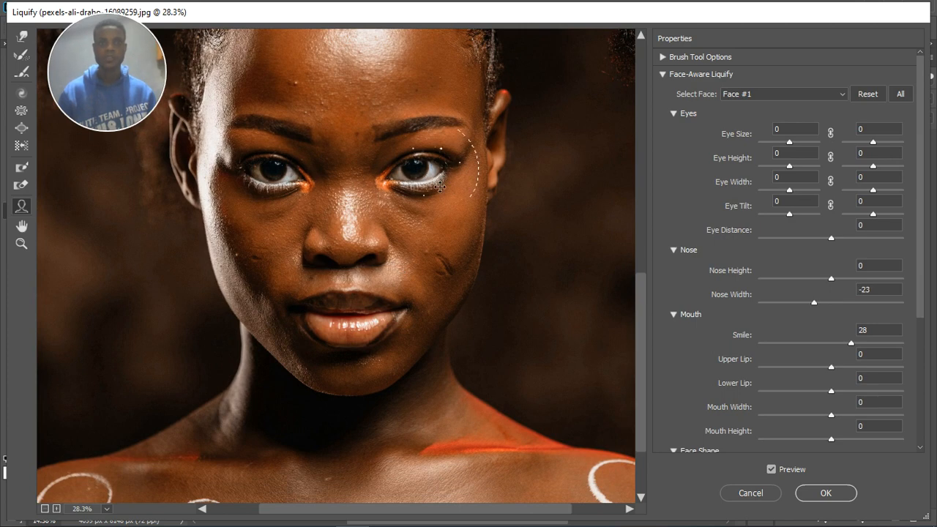
mouse_move(496, 241)
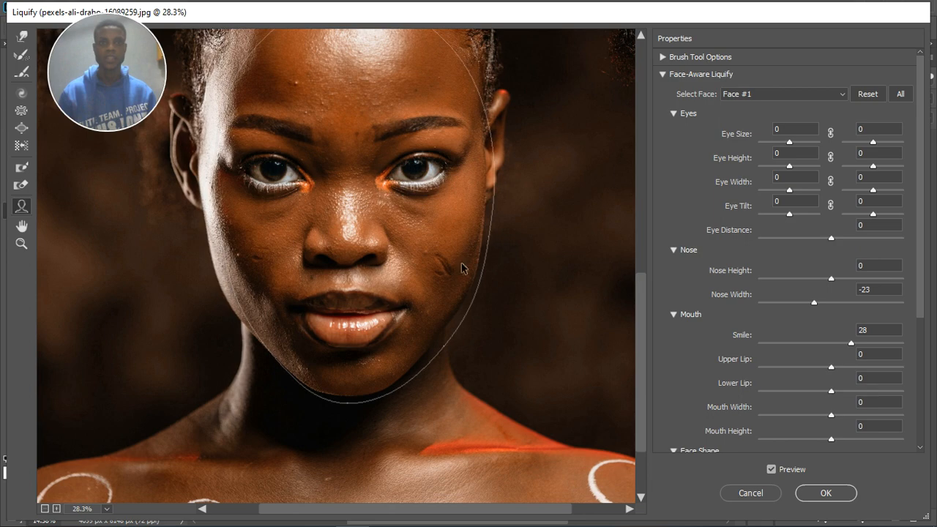
scroll(452, 271, down, 5)
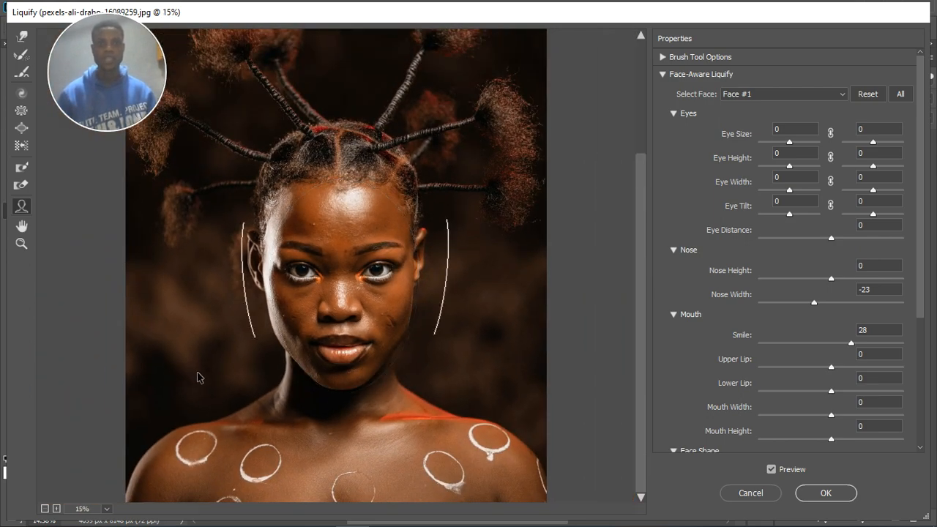
Try refining the mouth and its corners with the Forward Warp tool and an enlarged brush.
scroll(293, 395, up, 3)
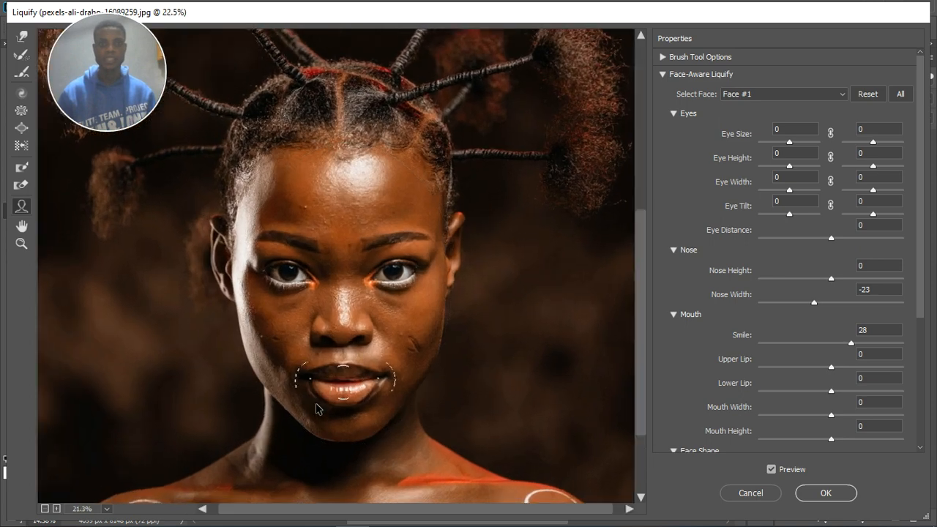
scroll(322, 439, up, 1)
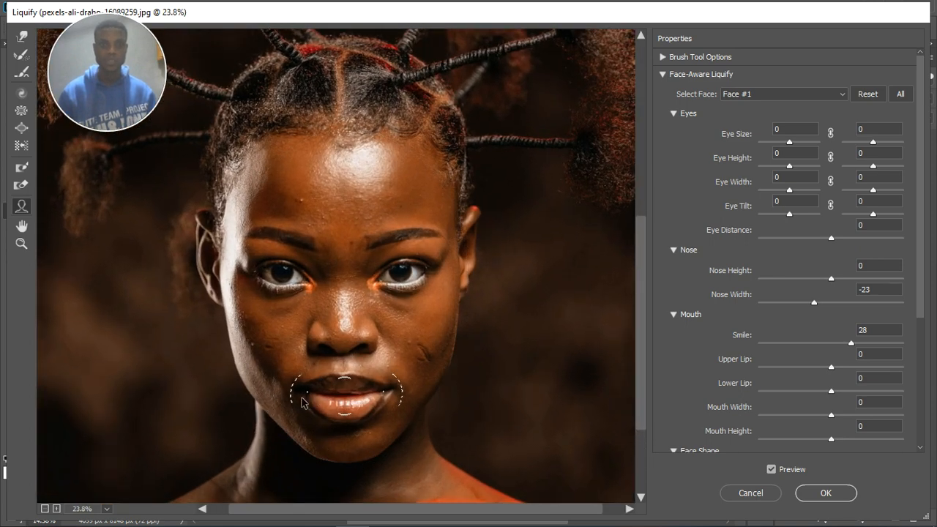
click(22, 40)
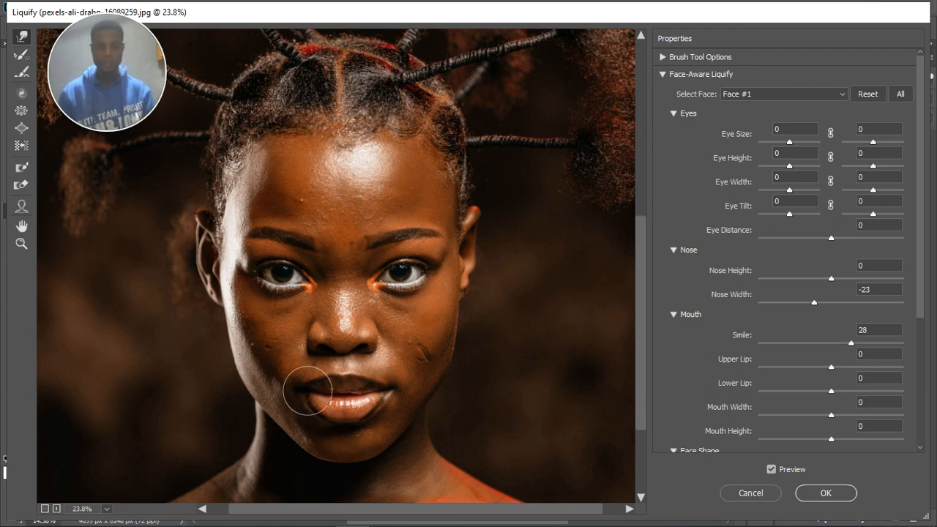
key(bracketright)
key(bracketright)
key(bracketright)
key(bracketright)
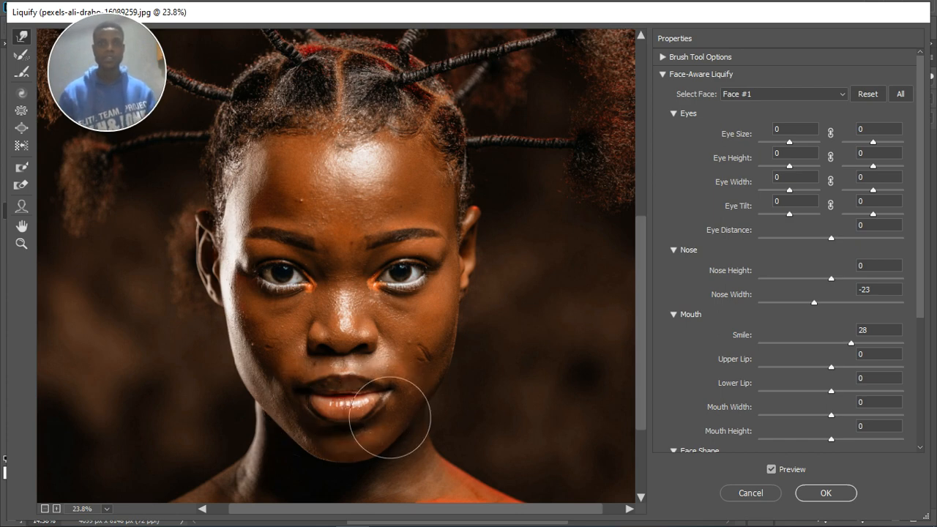
scroll(385, 189, down, 1)
scroll(385, 189, down, 1)
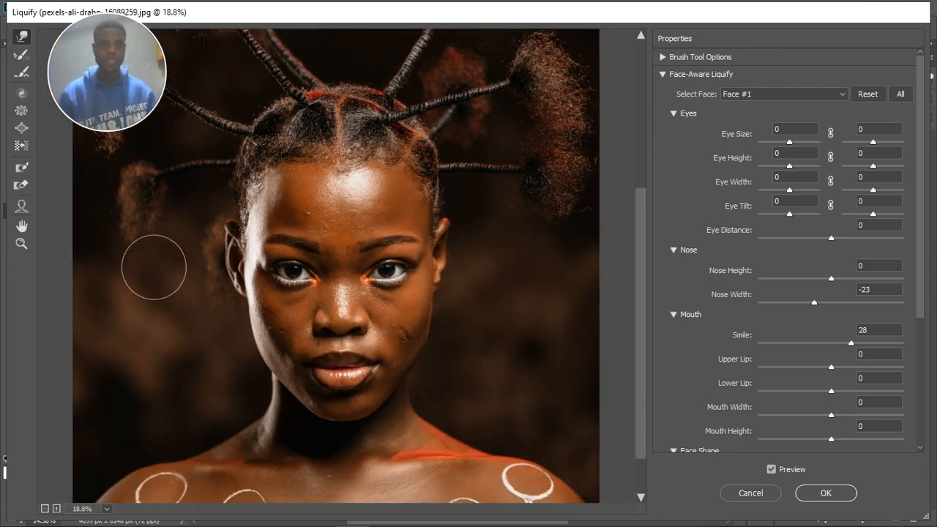
Try the Twirl Clockwise tool on the portrait with a brush enlarged to surround the whole head.
click(21, 95)
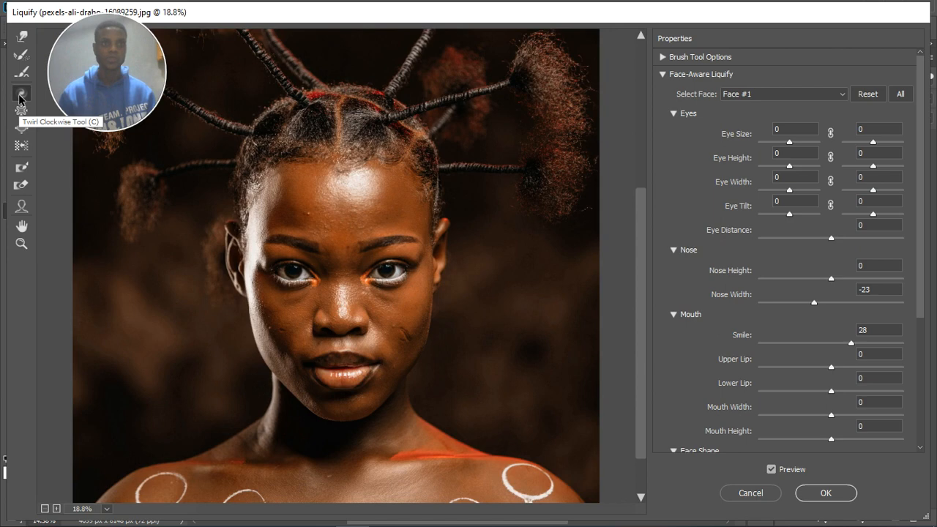
scroll(347, 242, down, 2)
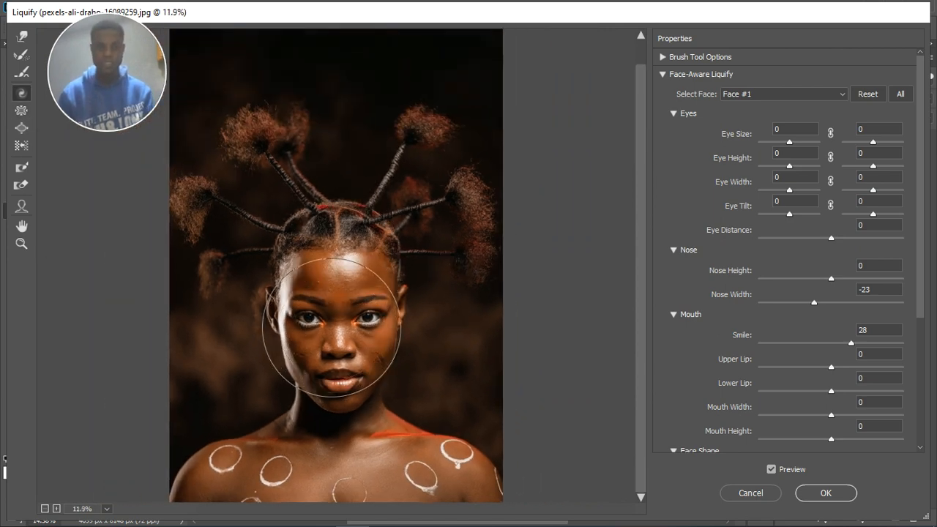
key(bracketright)
key(bracketright)
key(bracketright)
key(bracketright)
key(bracketright)
key(bracketright)
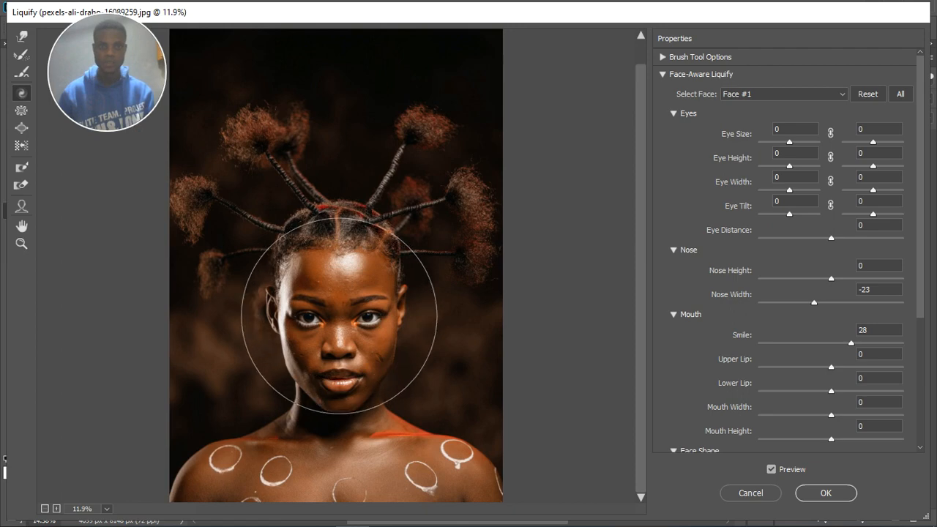
key(bracketright)
key(bracketright)
key(bracketright)
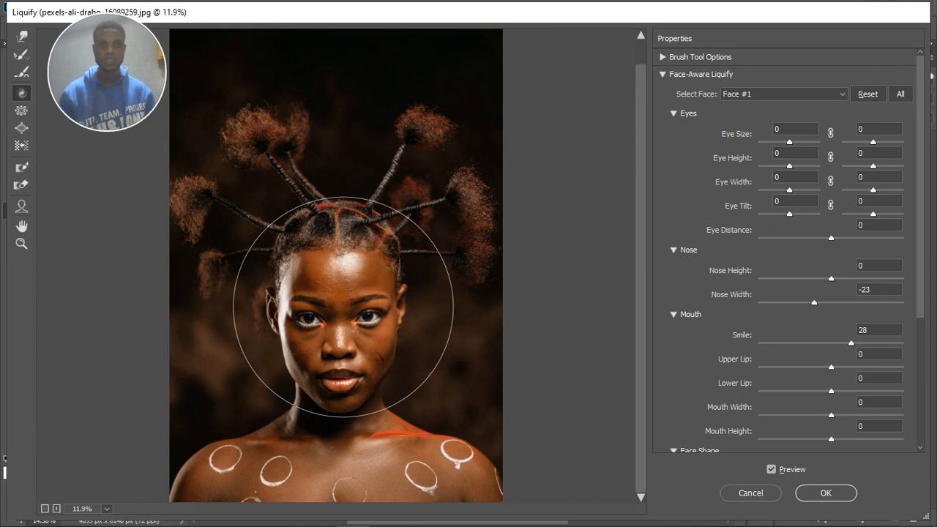
Compare the portrait with the Liquify preview off and on to judge the facial reshaping.
click(771, 470)
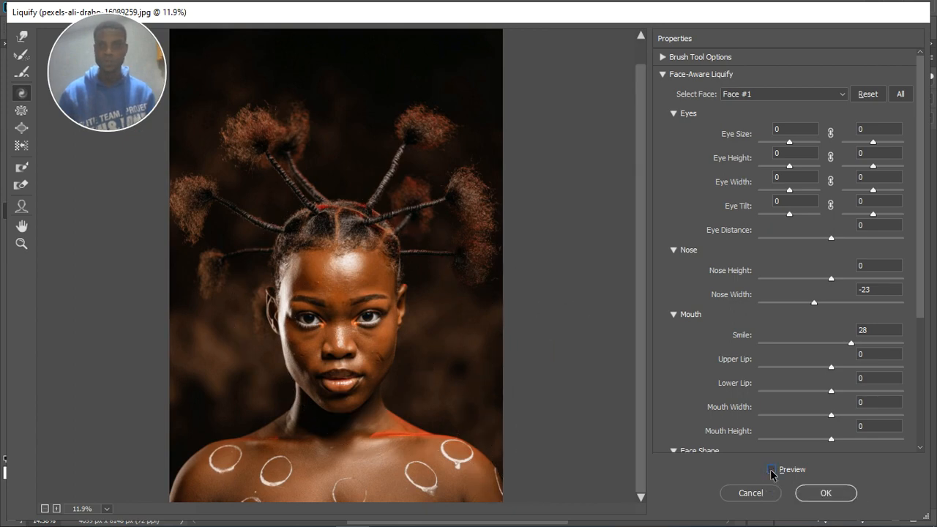
click(771, 471)
scroll(339, 432, up, 3)
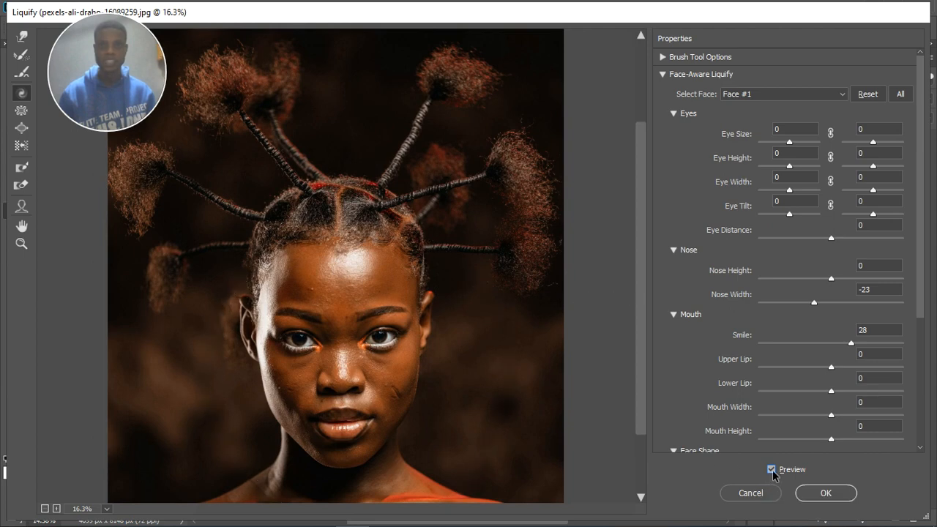
click(772, 471)
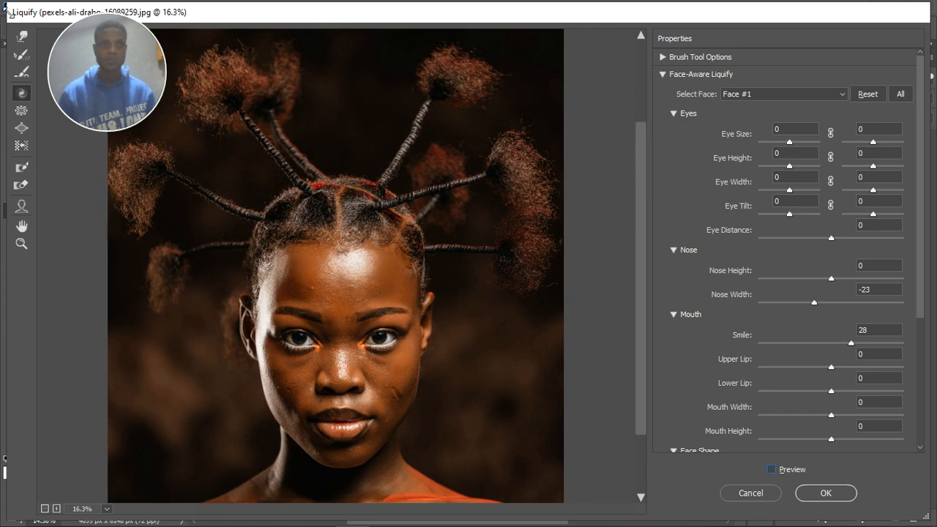
click(21, 36)
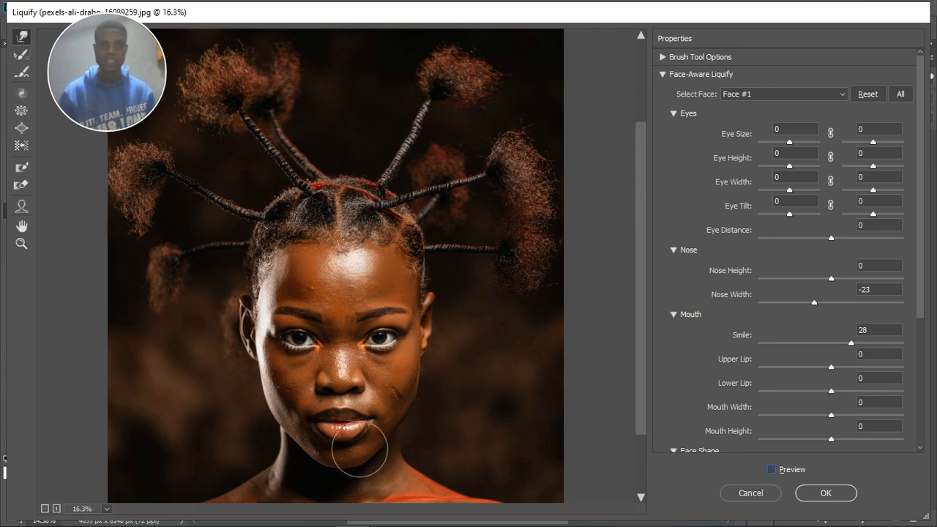
click(771, 469)
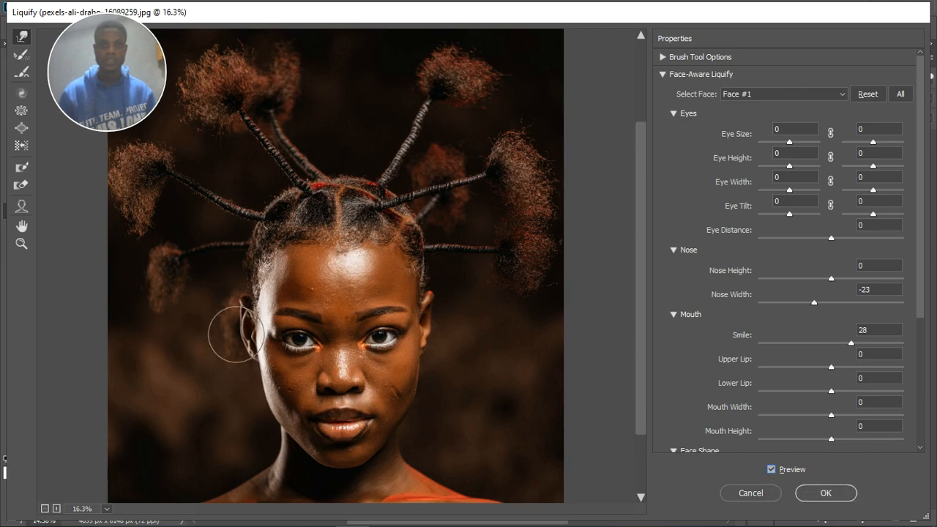
scroll(378, 235, down, 3)
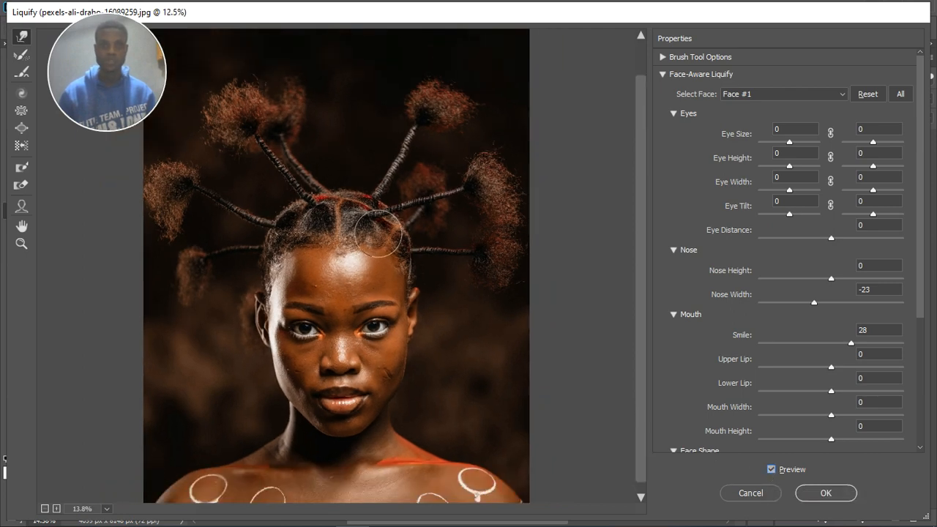
Try reshaping the bridge of the nose by alternating between the Pucker and Bloat tools.
scroll(324, 429, up, 4)
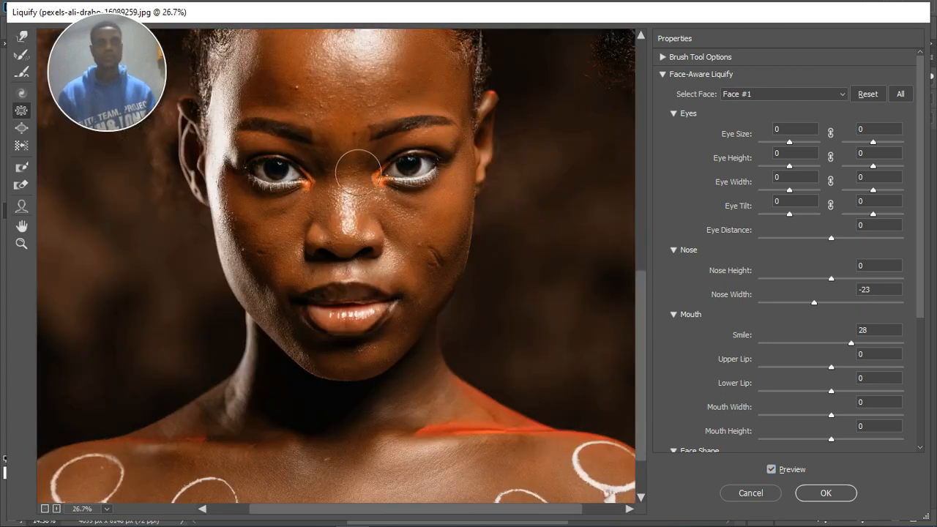
scroll(366, 187, up, 3)
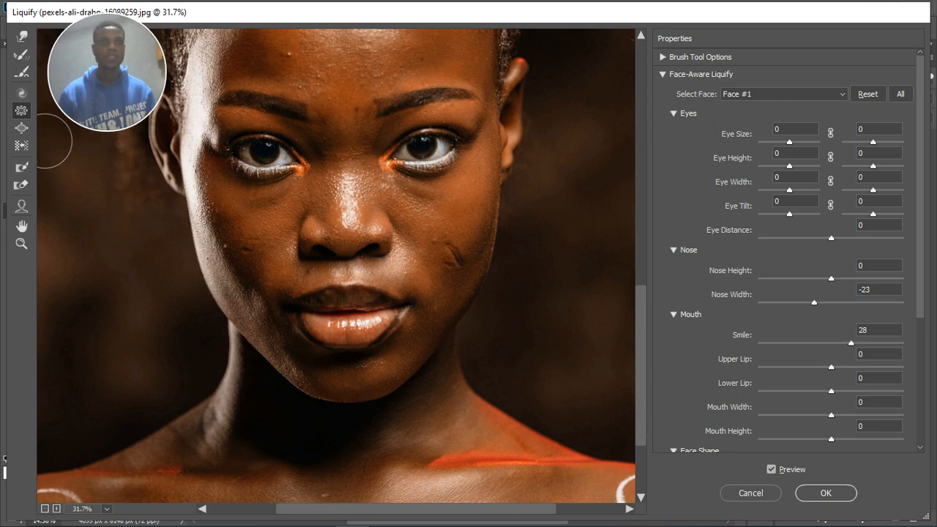
click(22, 129)
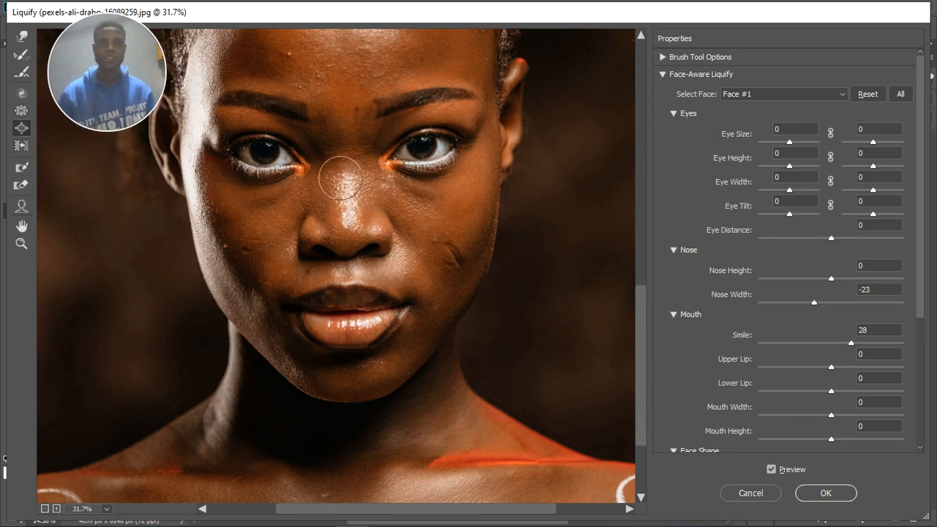
click(22, 110)
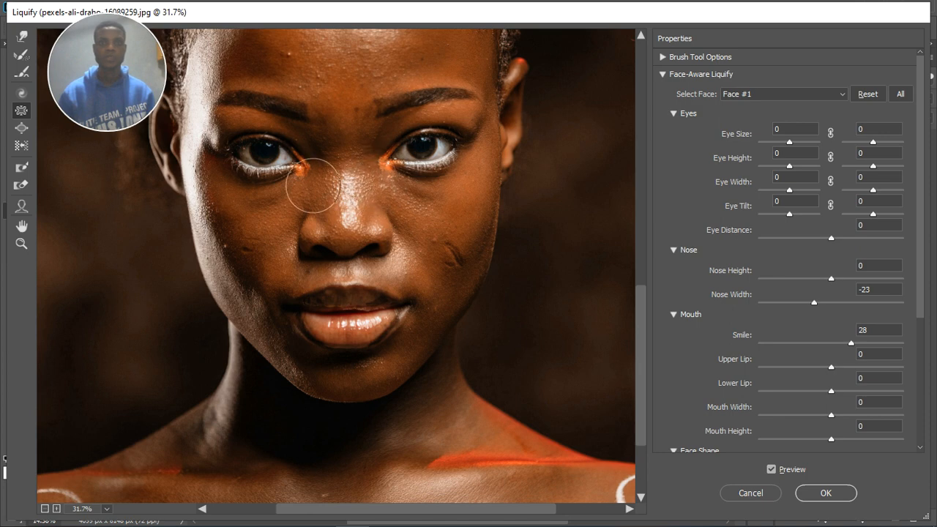
click(22, 128)
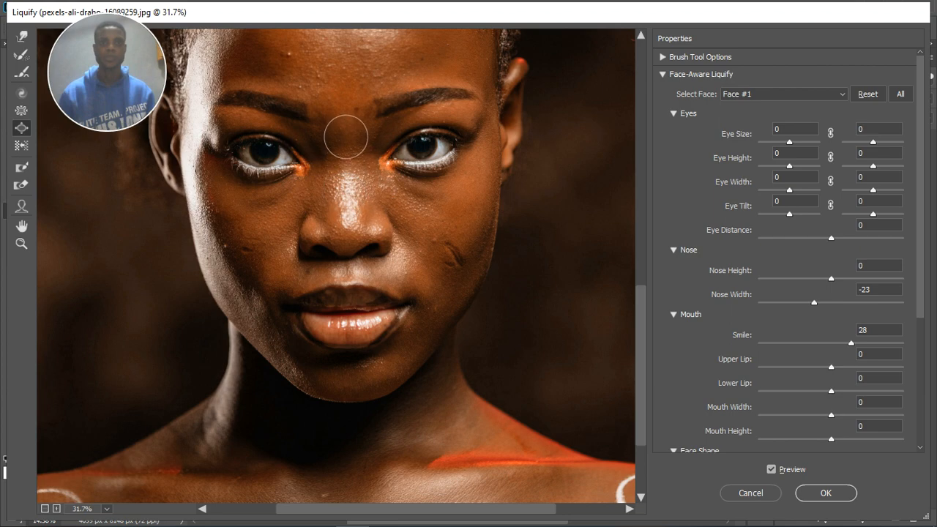
scroll(344, 135, down, 4)
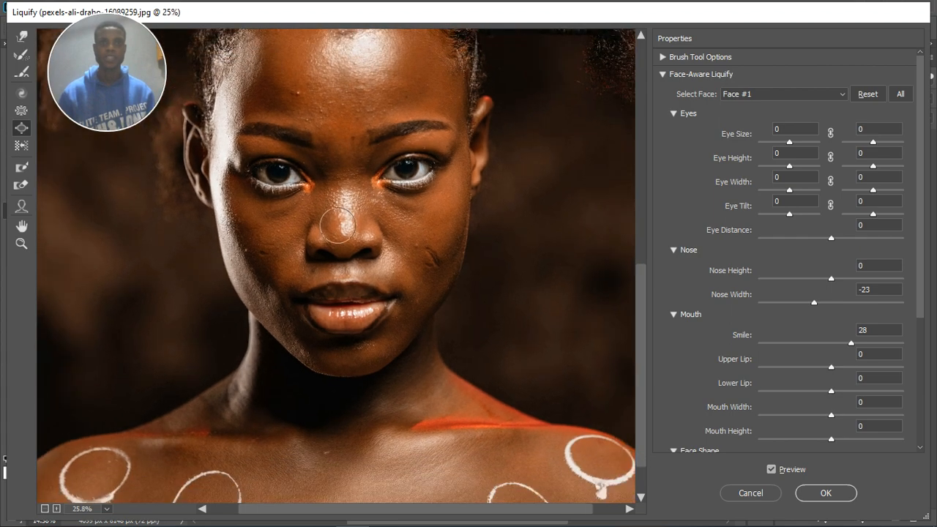
scroll(369, 128, up, 2)
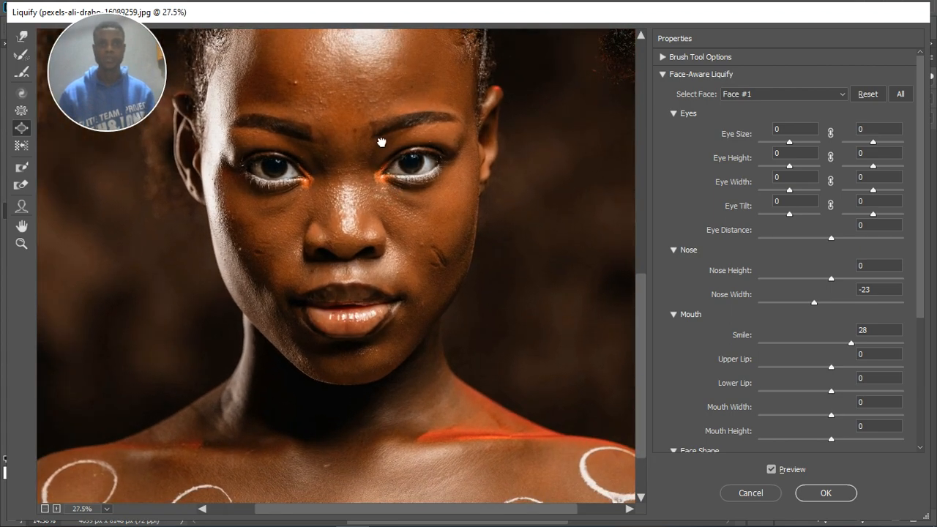
Try the Bloat tool on the forehead with an enlarged brush.
drag(383, 138, 381, 249)
scroll(366, 193, up, 1)
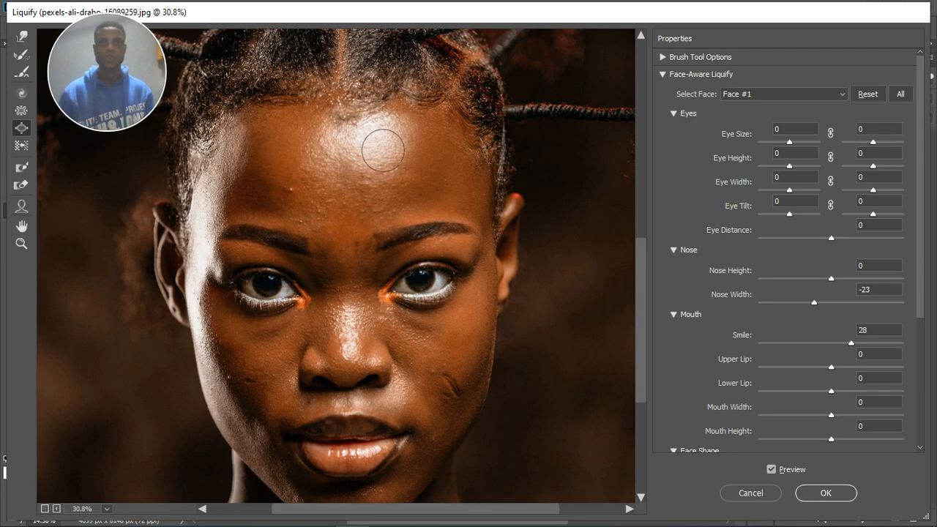
key(bracketright)
key(bracketright)
key(bracketright)
key(bracketright)
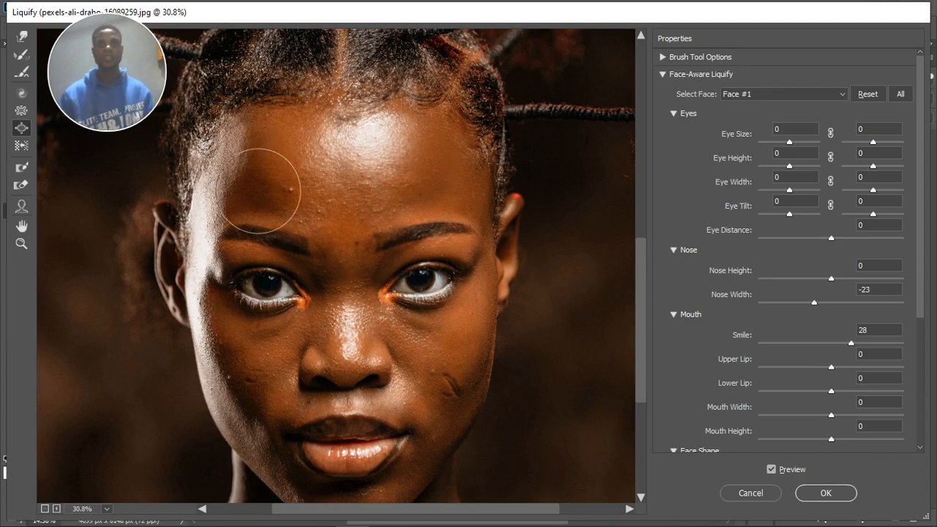
scroll(307, 175, down, 3)
scroll(370, 175, down, 2)
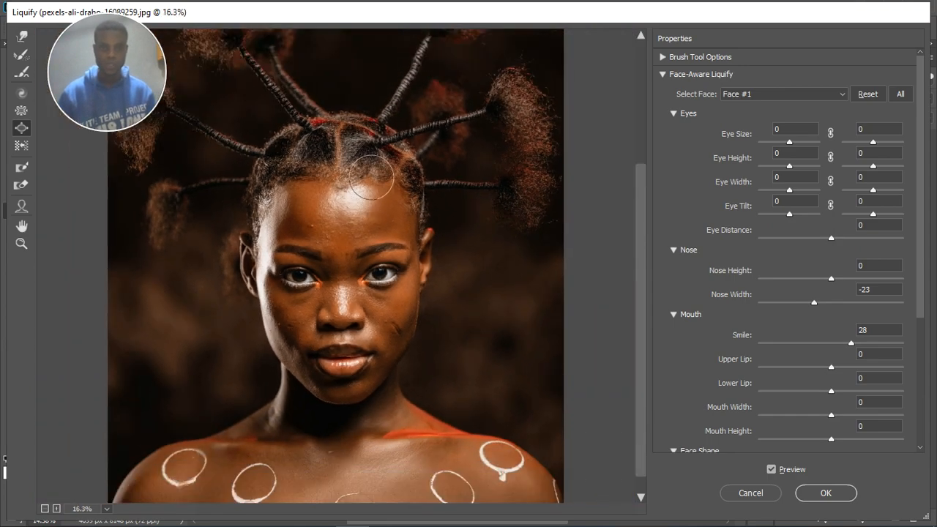
Shrink the small raised spot on the forehead with the Pucker tool and a brush about the spot's size.
scroll(337, 240, up, 1)
scroll(336, 240, up, 3)
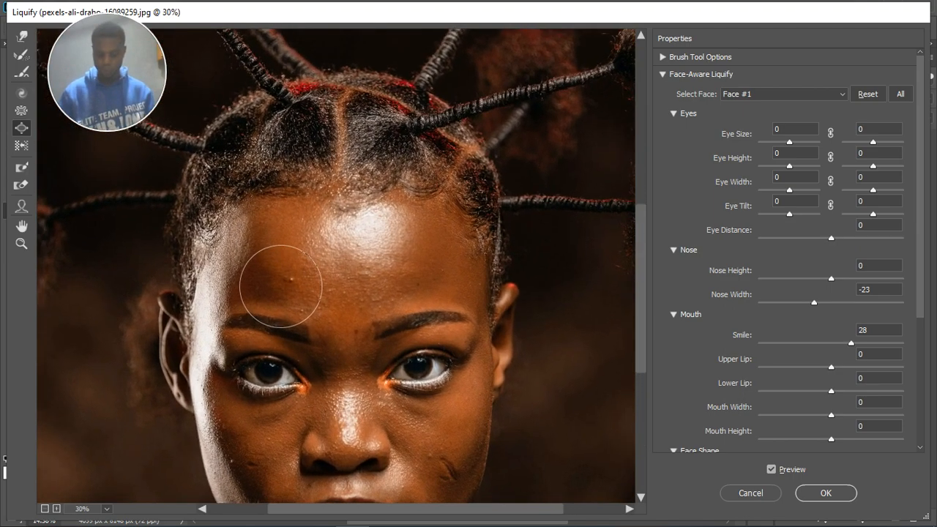
key(bracketleft)
key(bracketleft)
key(bracketleft)
key(bracketleft)
key(bracketleft)
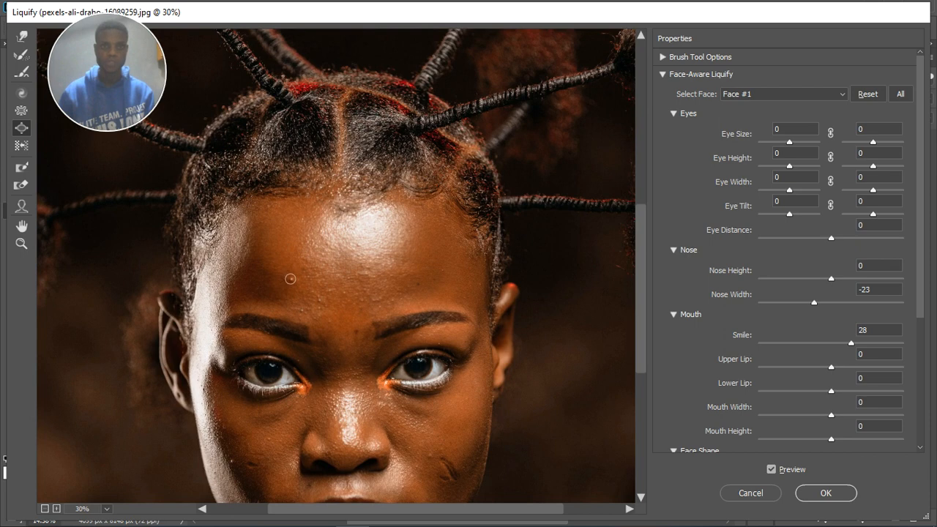
click(21, 110)
key(bracketleft)
key(bracketleft)
key(bracketleft)
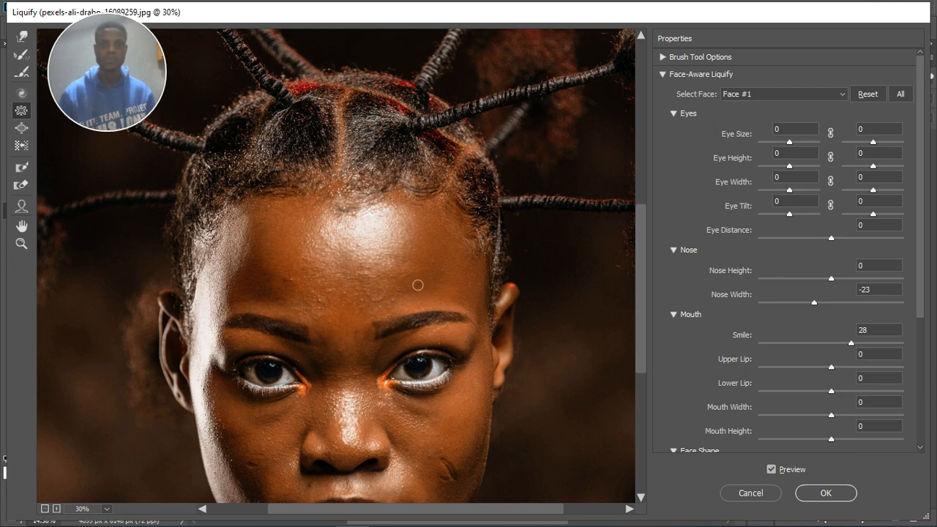
Apply the Liquify adjustments to Layer 1.
scroll(341, 262, down, 5)
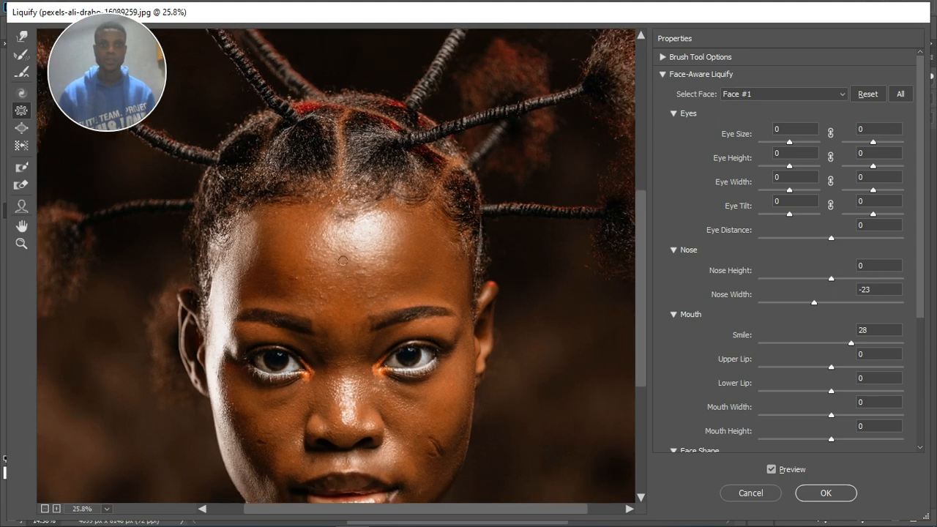
scroll(348, 256, down, 2)
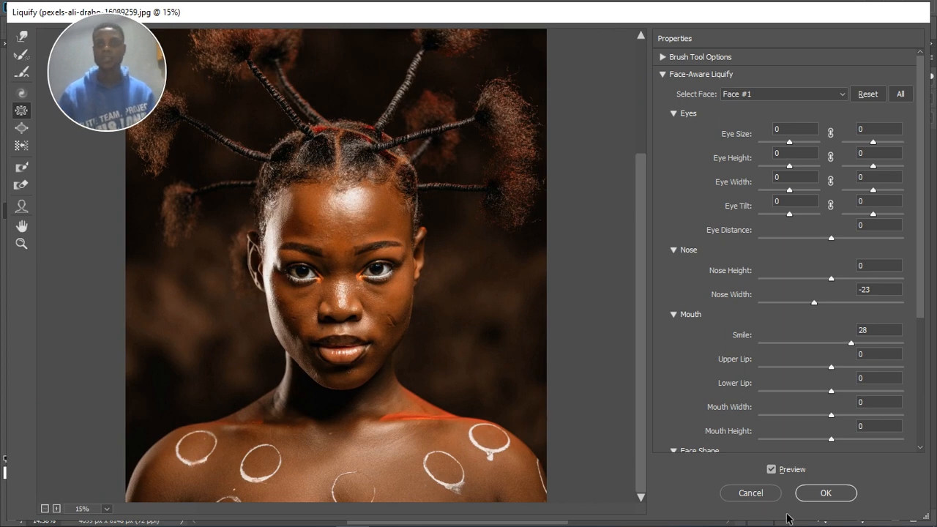
click(812, 498)
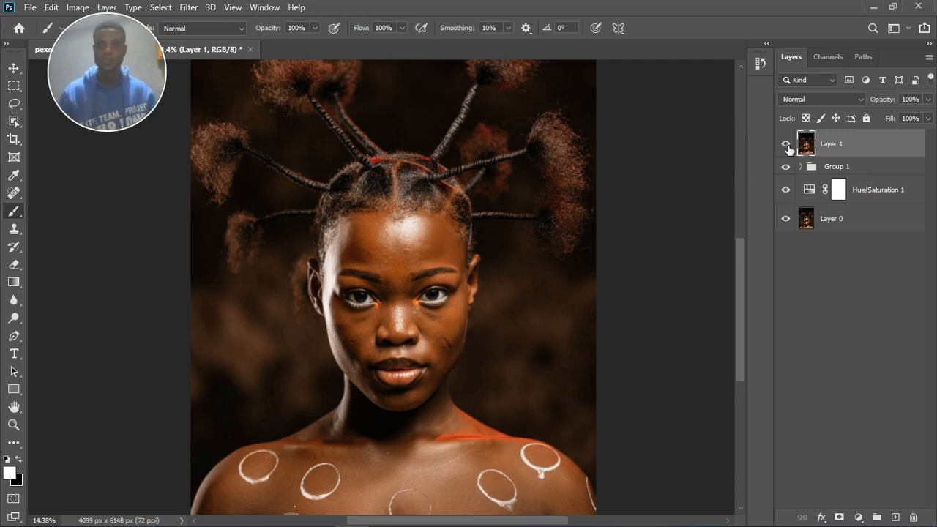
Compare the face with and without the Liquify changes by repeatedly hiding and showing Layer 1.
click(788, 145)
click(789, 149)
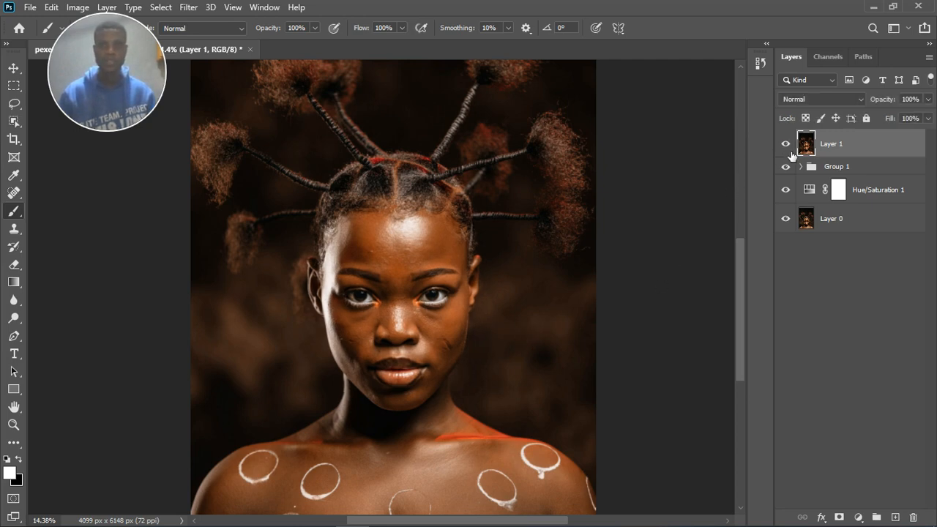
scroll(440, 416, up, 3)
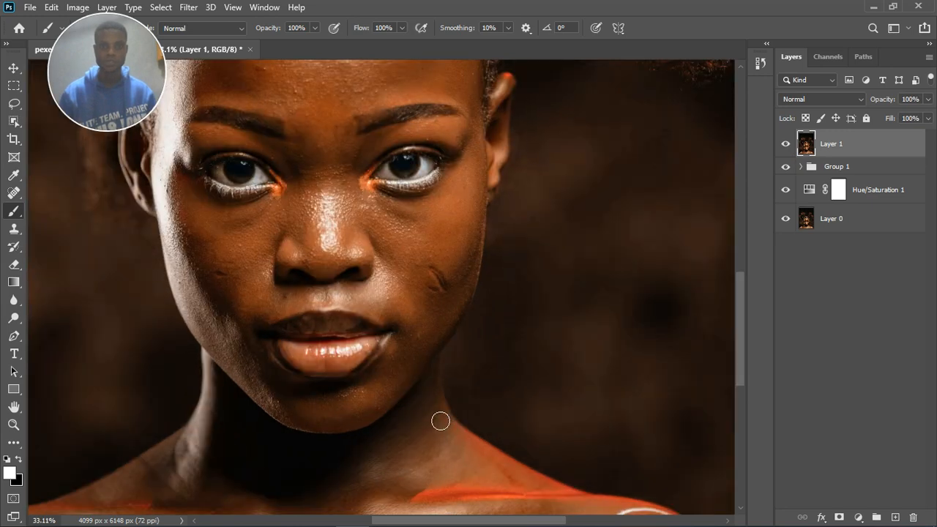
scroll(440, 416, down, 2)
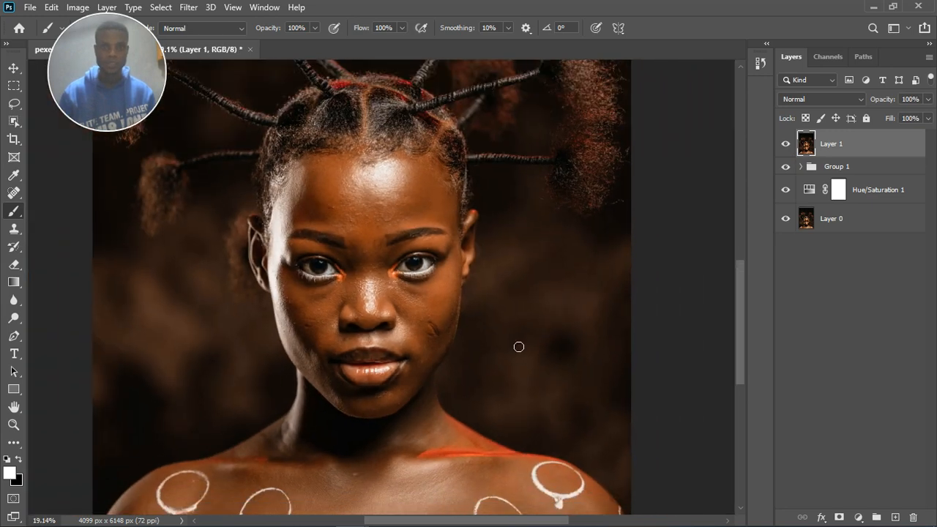
click(789, 150)
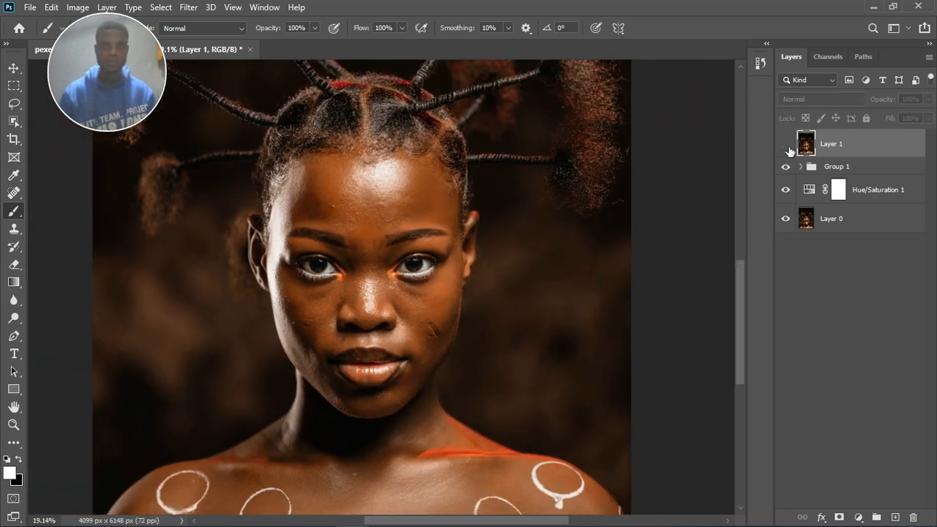
click(789, 150)
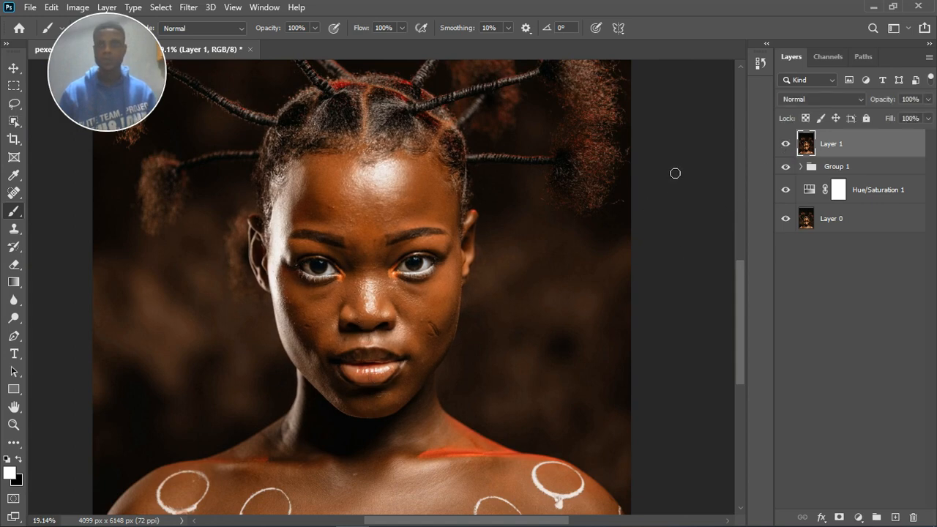
scroll(681, 171, up, 1)
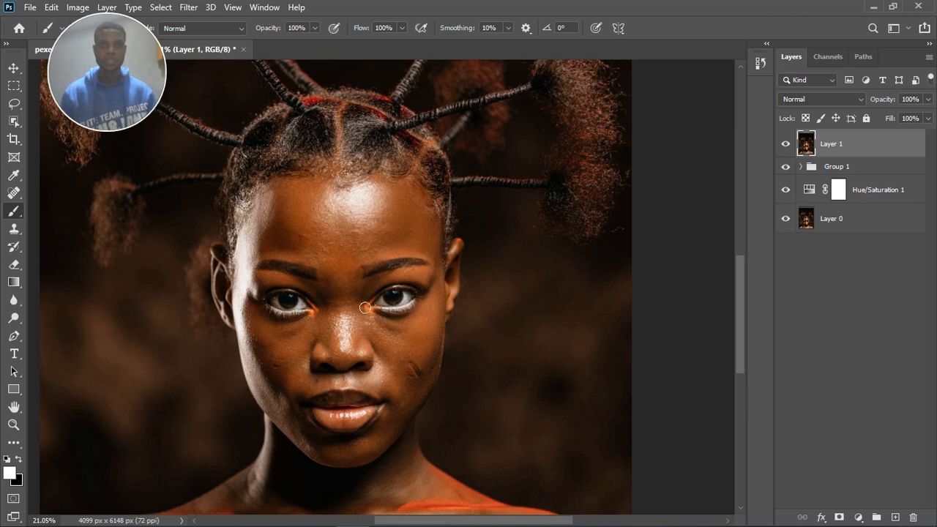
click(790, 149)
click(787, 147)
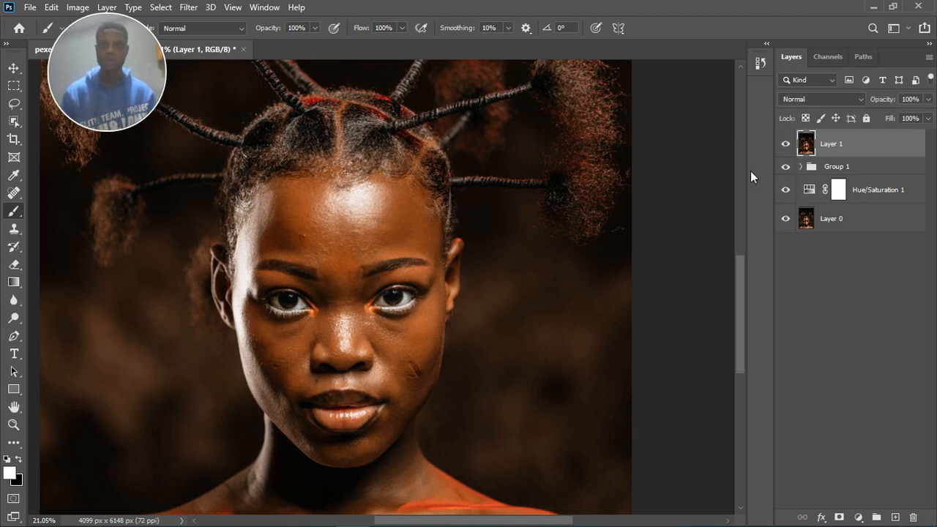
click(787, 145)
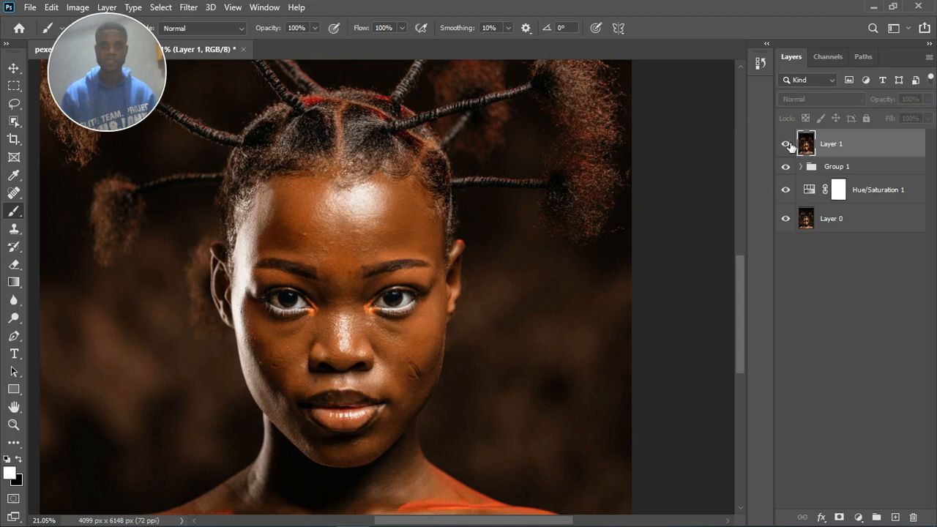
click(787, 145)
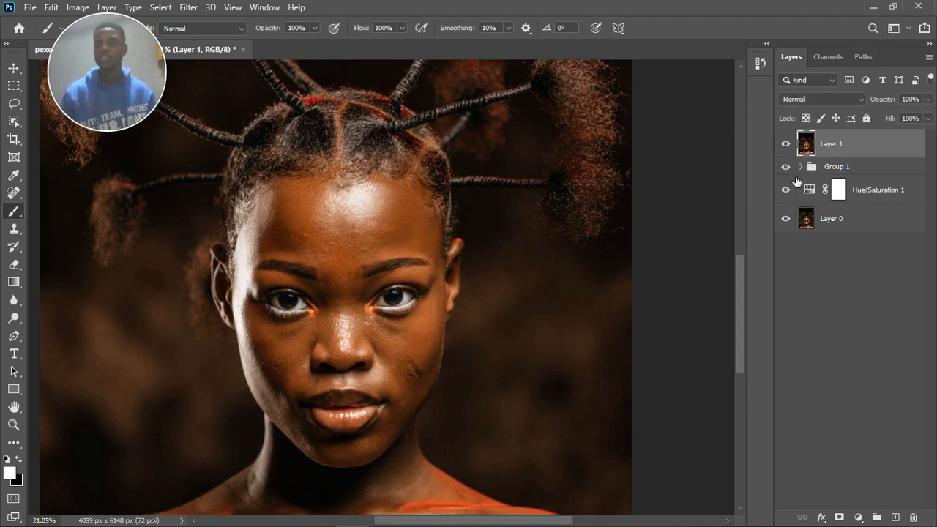
With Layer 1 hidden, stamp the visible layers into a new merged layer above Group 1, and show Layer 1 again.
click(863, 173)
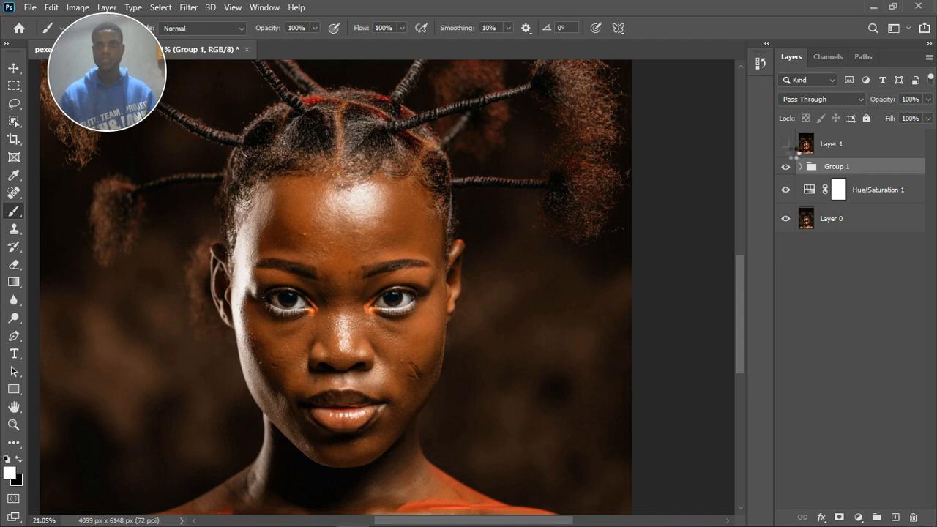
key(ctrl+alt+shift+e)
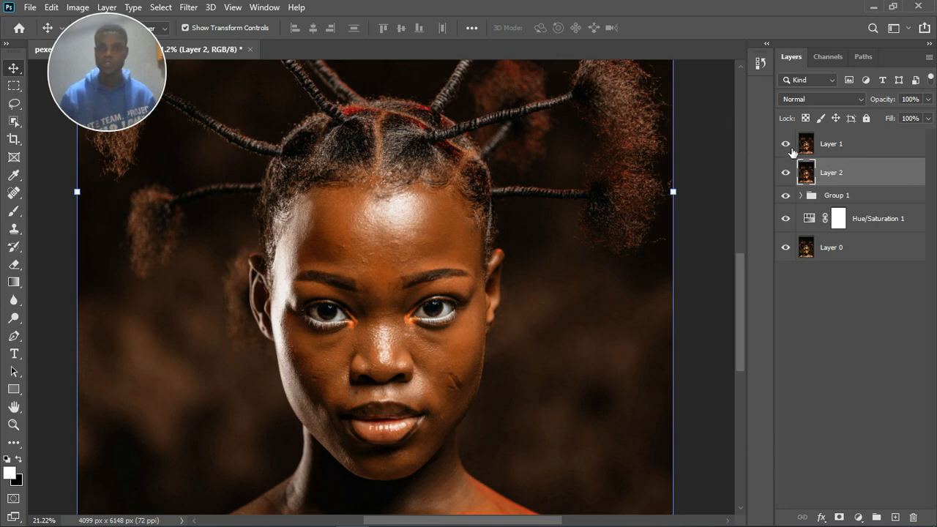
click(790, 146)
click(790, 145)
Add a layer mask to Layer 1 and invert it to black.
click(868, 151)
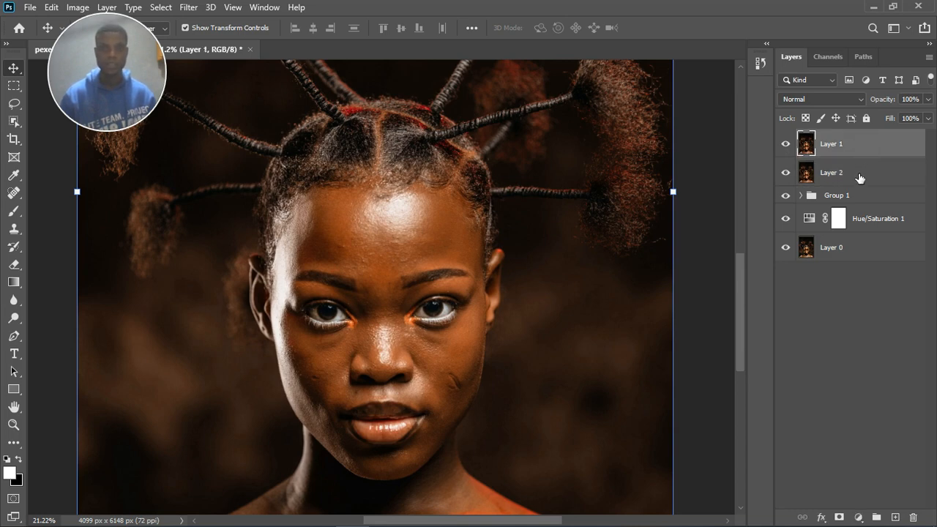
click(860, 179)
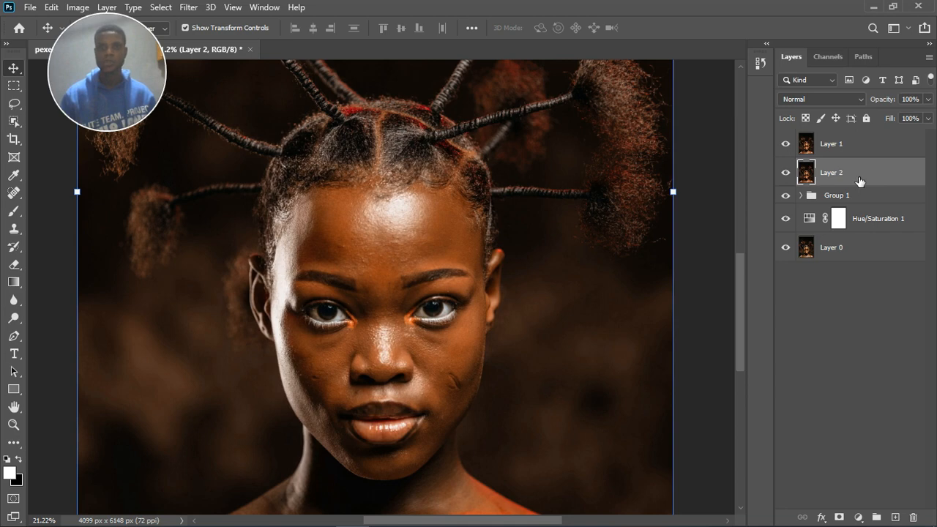
click(863, 150)
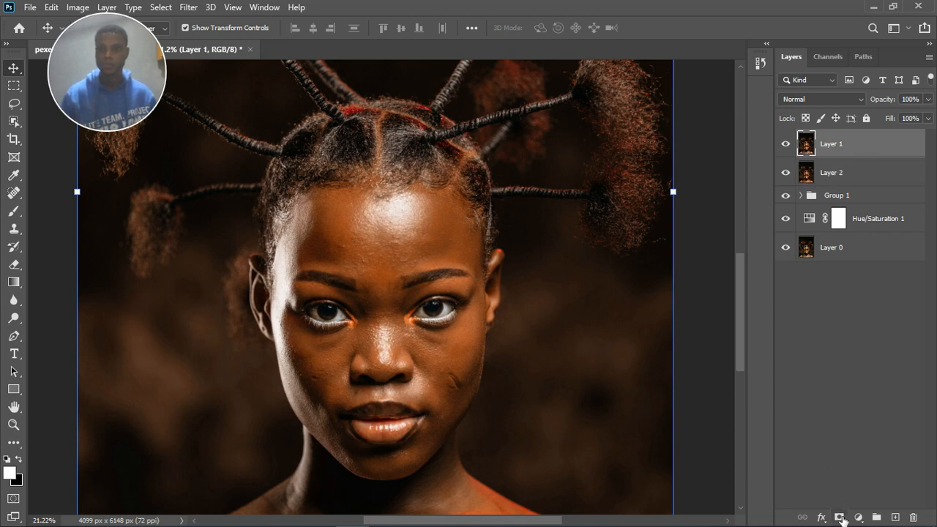
click(840, 517)
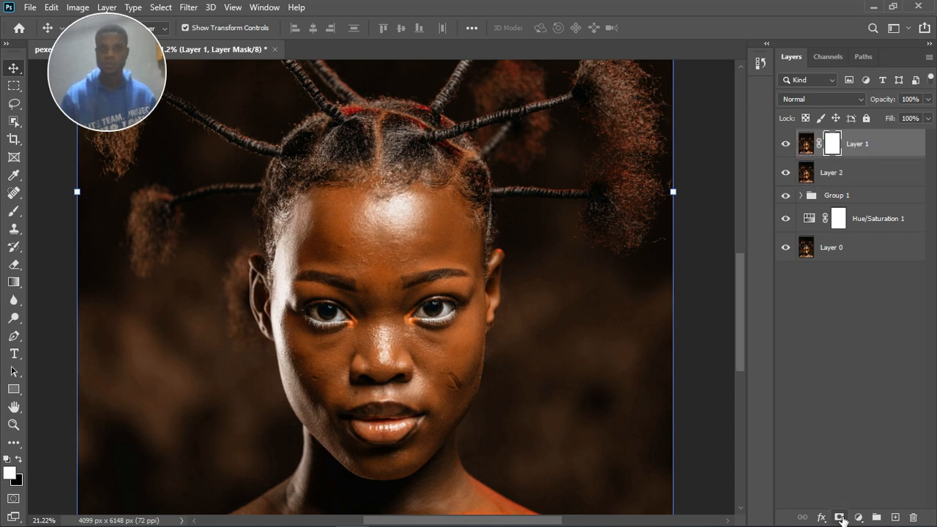
key(ctrl+i)
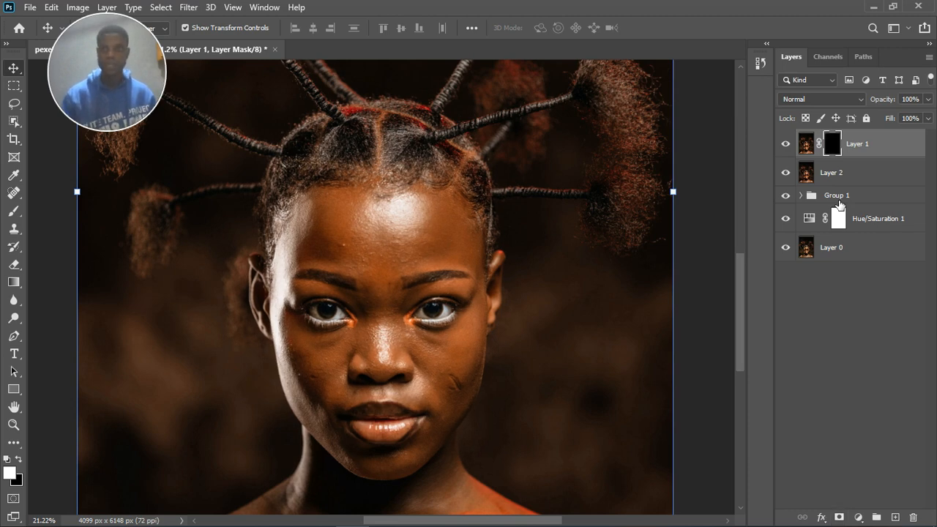
Try painting white on Layer 1's mask across the shoulders and chest with a much larger brush, and paint the area back to black.
click(12, 213)
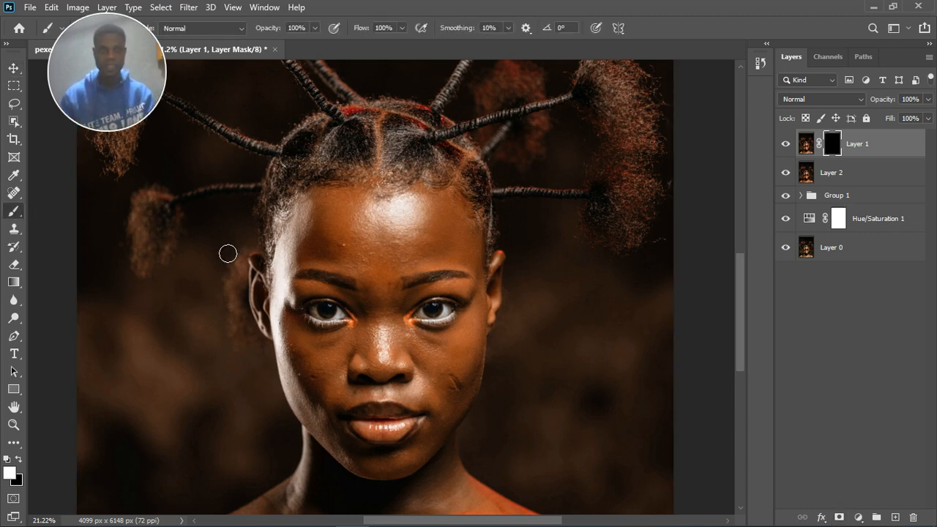
key(bracketright)
key(bracketright)
key(bracketright)
key(bracketright)
key(bracketright)
key(bracketright)
key(bracketright)
key(bracketright)
key(bracketright)
key(bracketright)
key(bracketright)
key(bracketright)
scroll(420, 254, down, 4)
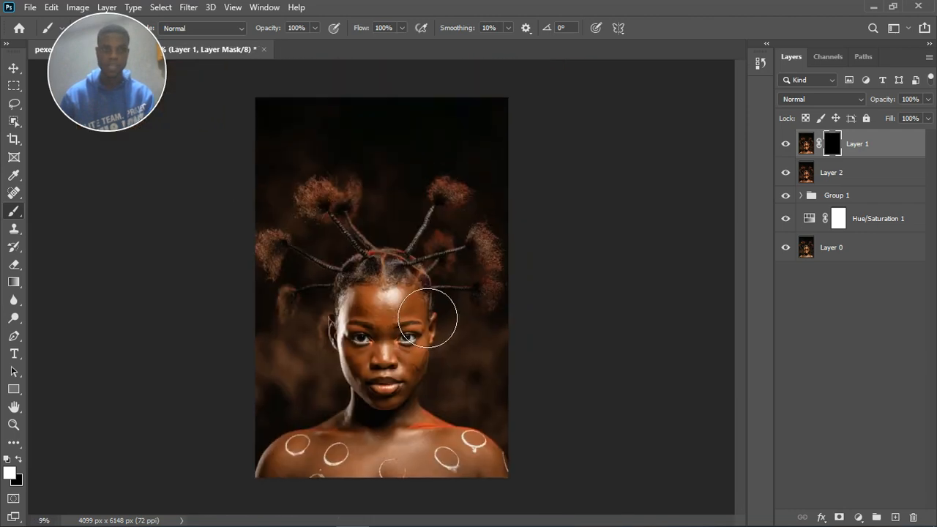
scroll(428, 319, down, 1)
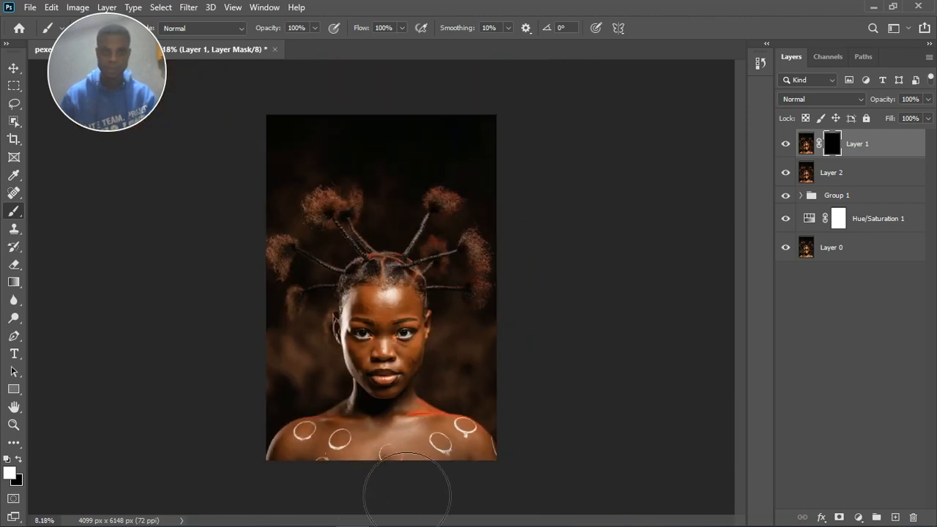
scroll(387, 483, up, 3)
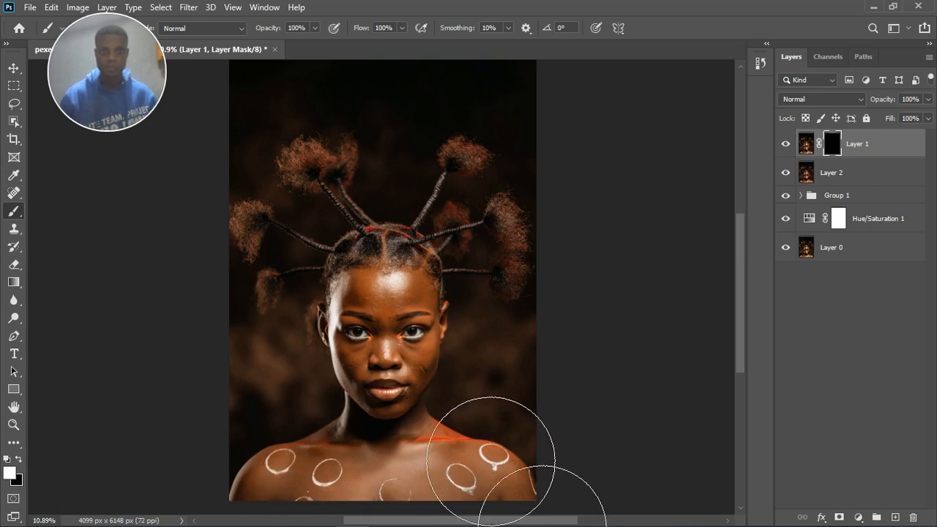
drag(491, 462, 324, 467)
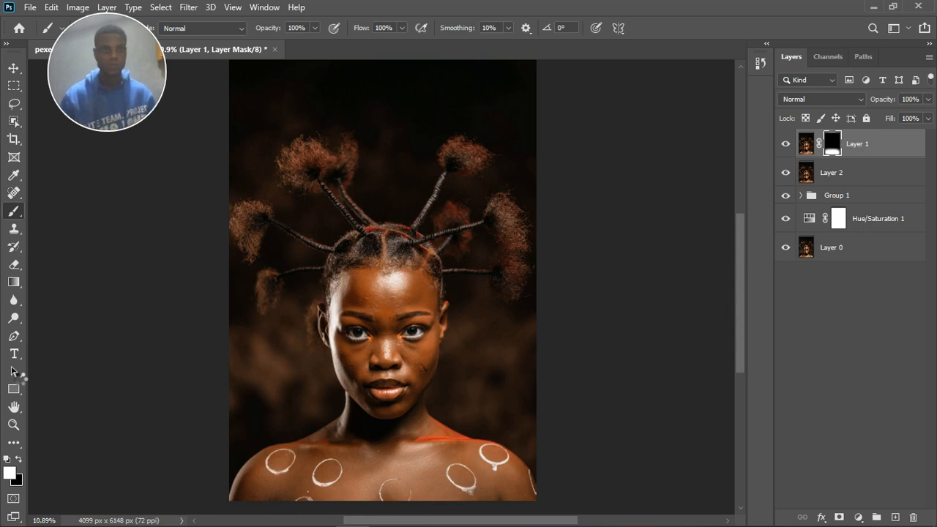
click(19, 461)
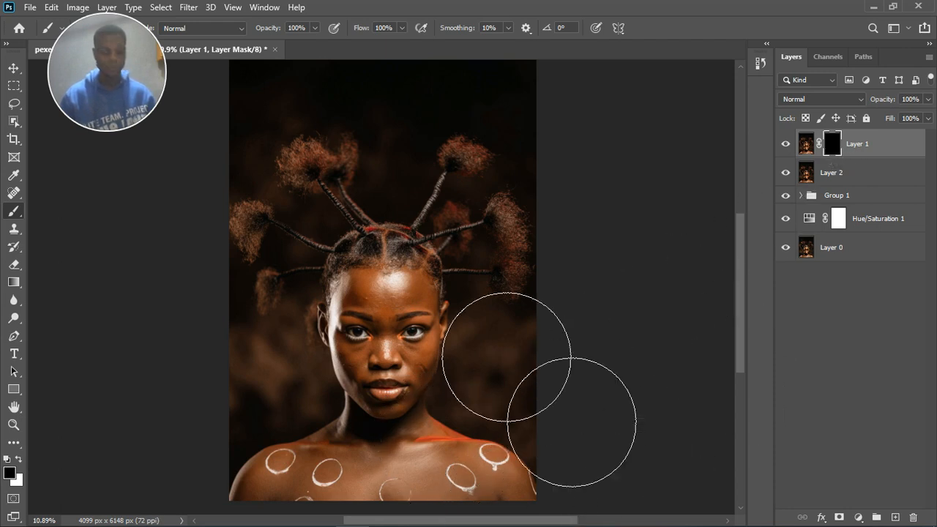
Paint white on Layer 1's mask over the scarred cheek's outer edge with a smaller brush.
scroll(331, 472, up, 1)
scroll(331, 472, up, 3)
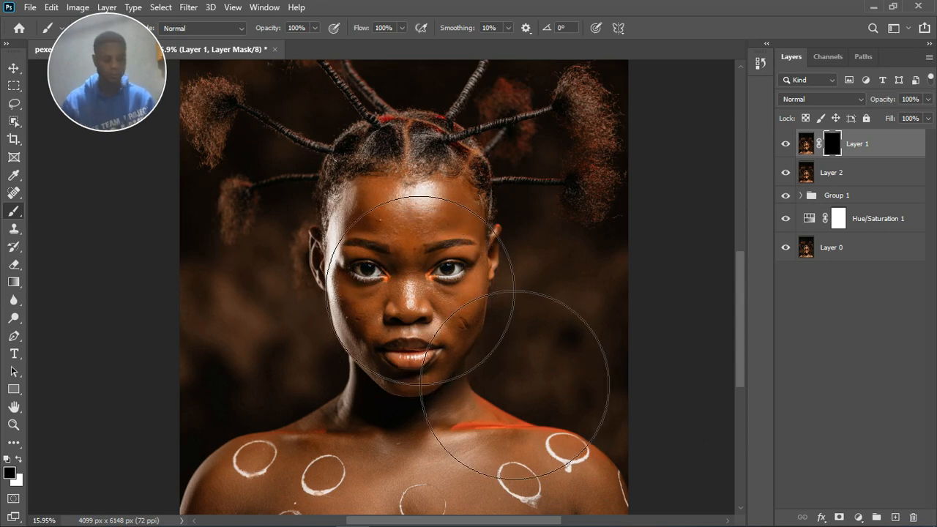
key(bracketleft)
key(bracketleft)
key(bracketleft)
key(bracketleft)
key(bracketleft)
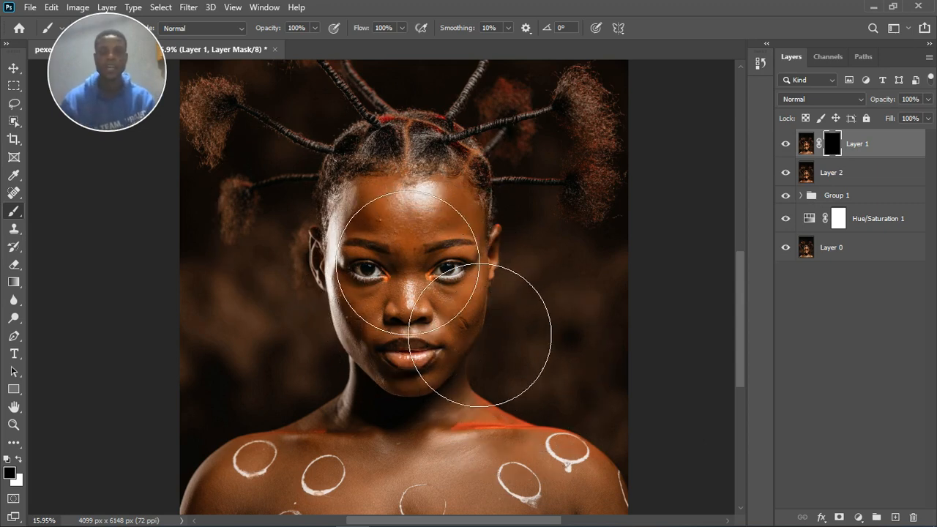
key(bracketleft)
key(bracketleft)
key(bracketleft)
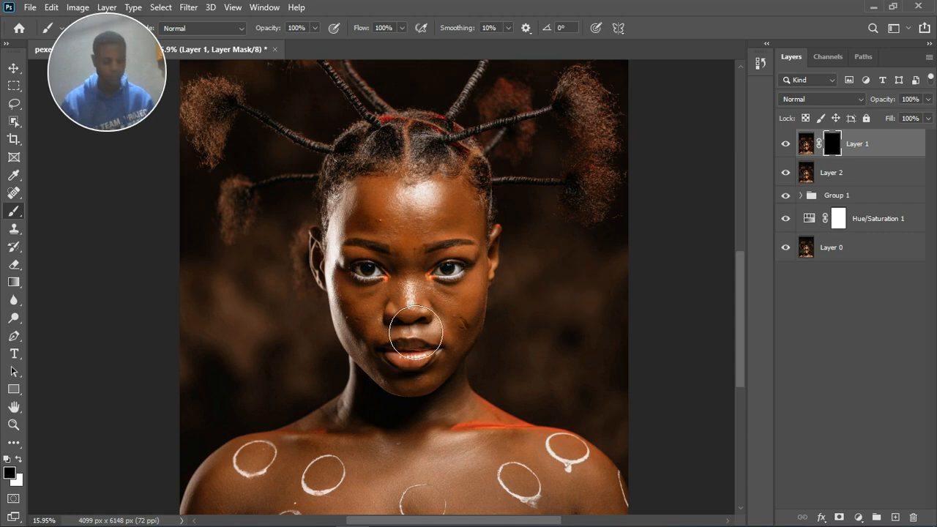
key(x)
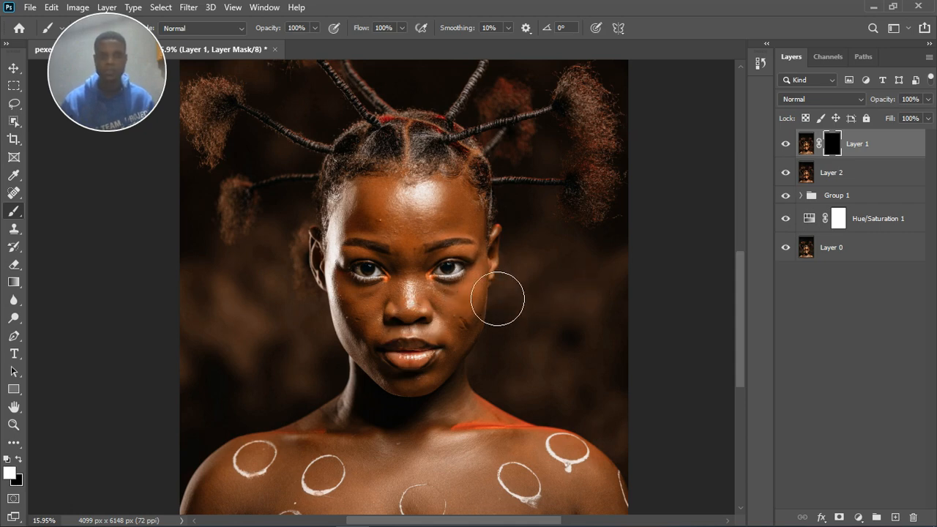
click(478, 294)
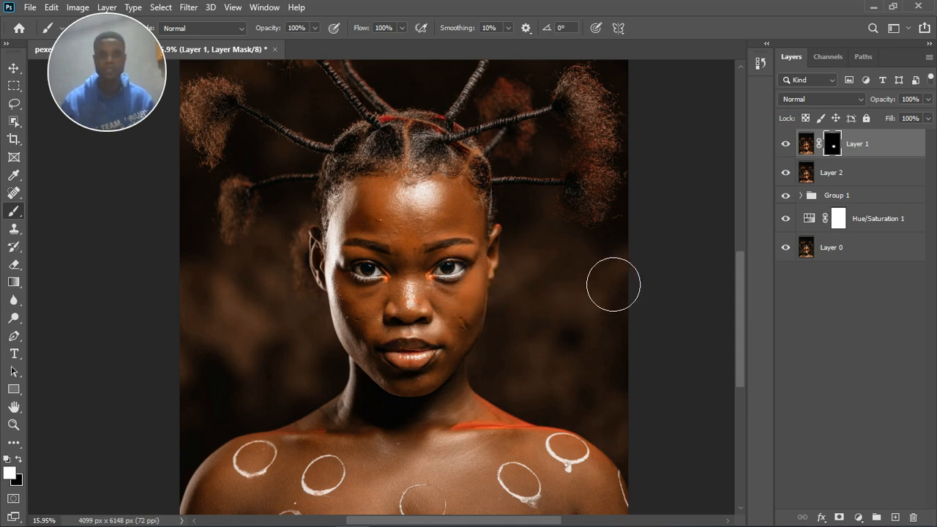
Invert Layer 1's painted mask and compare the face with the layer hidden and shown.
click(790, 145)
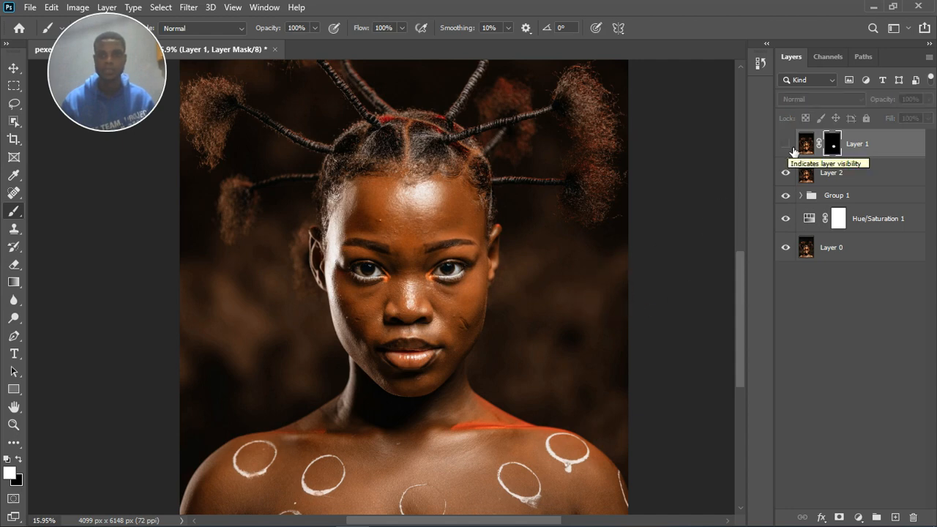
click(790, 146)
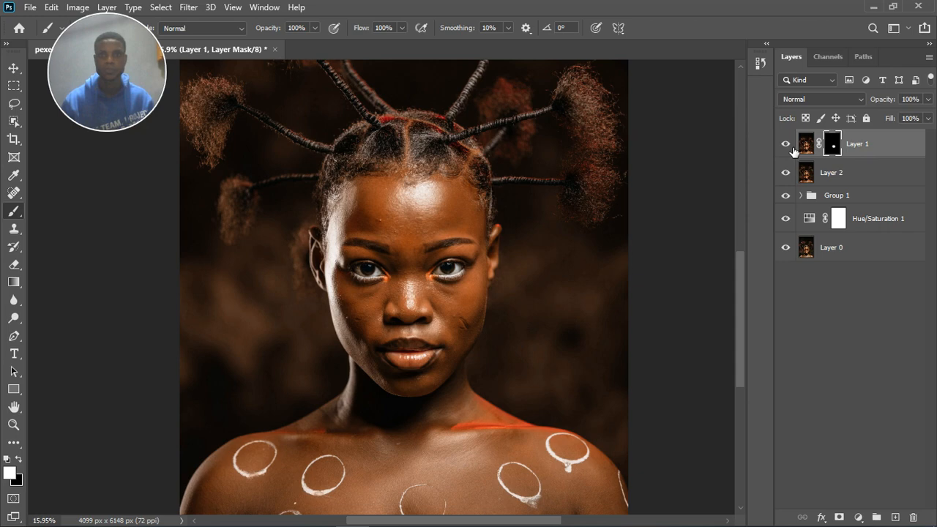
click(793, 151)
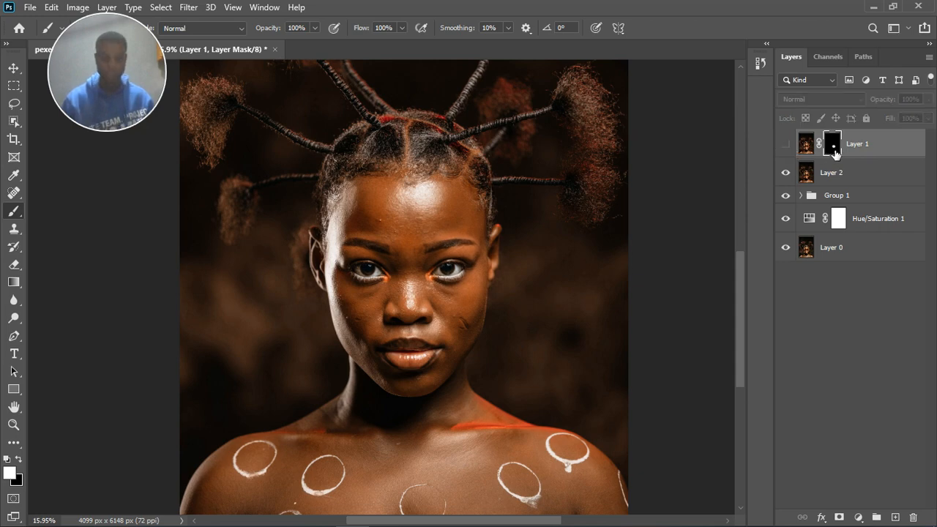
key(ctrl+i)
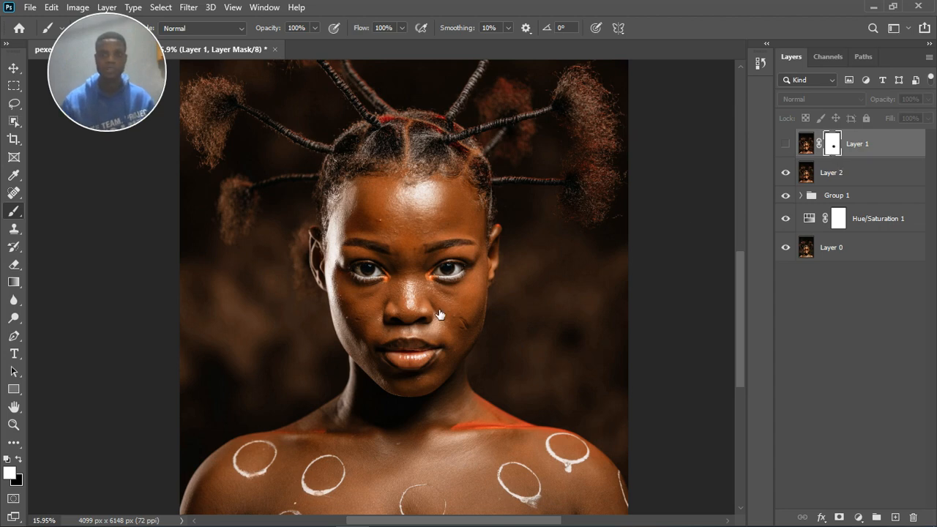
click(789, 149)
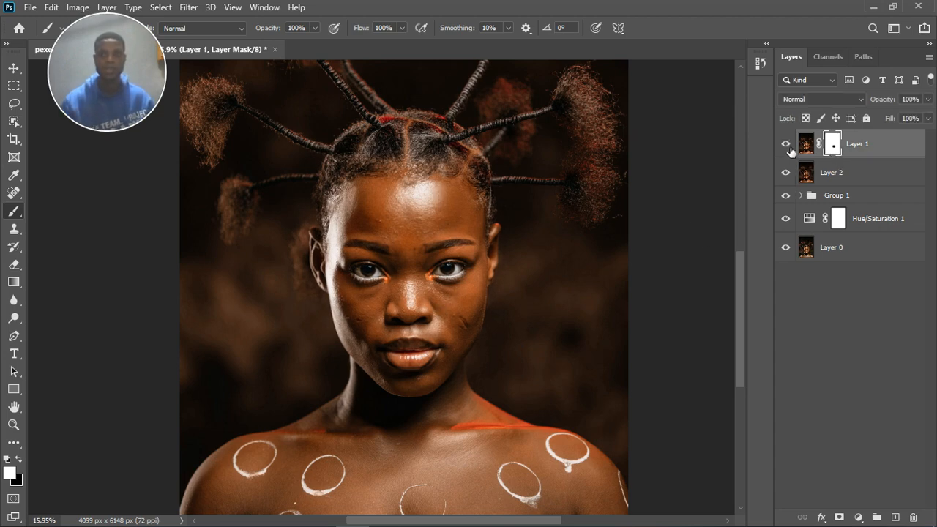
click(789, 149)
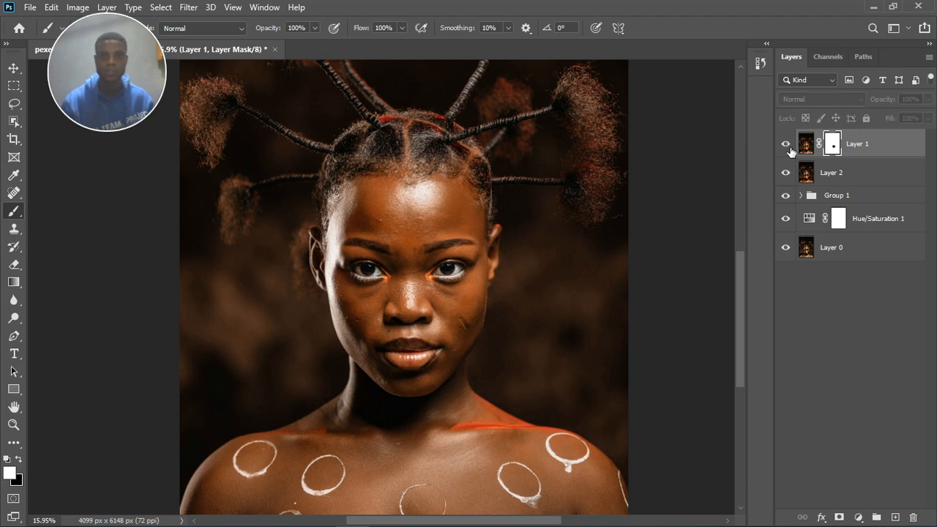
click(789, 149)
Merge Layer 1 and its mask with Layer 2 into a single layer.
scroll(414, 440, down, 3)
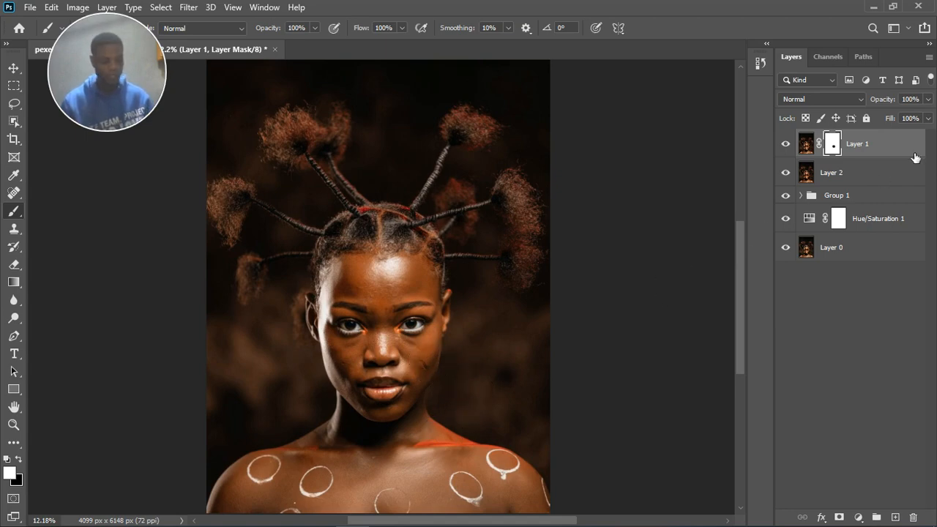
shift+click(887, 173)
right_click(888, 173)
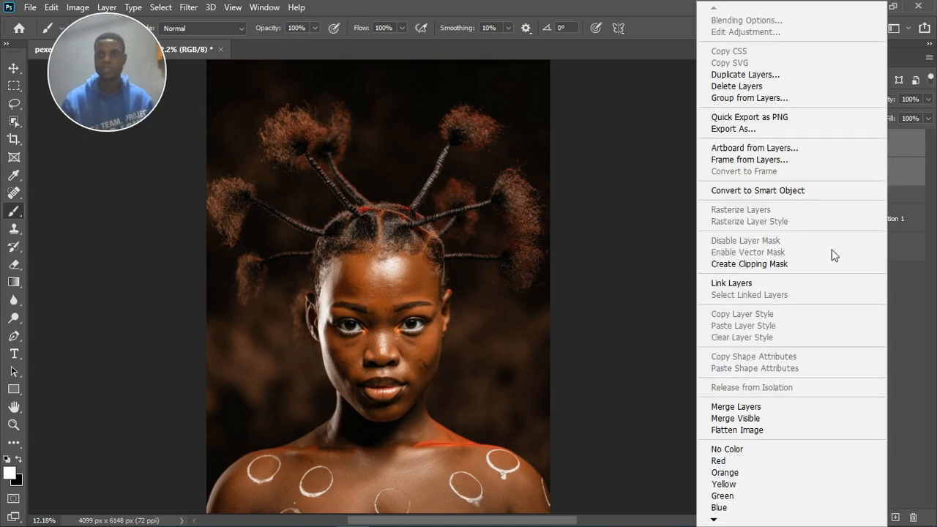
click(784, 407)
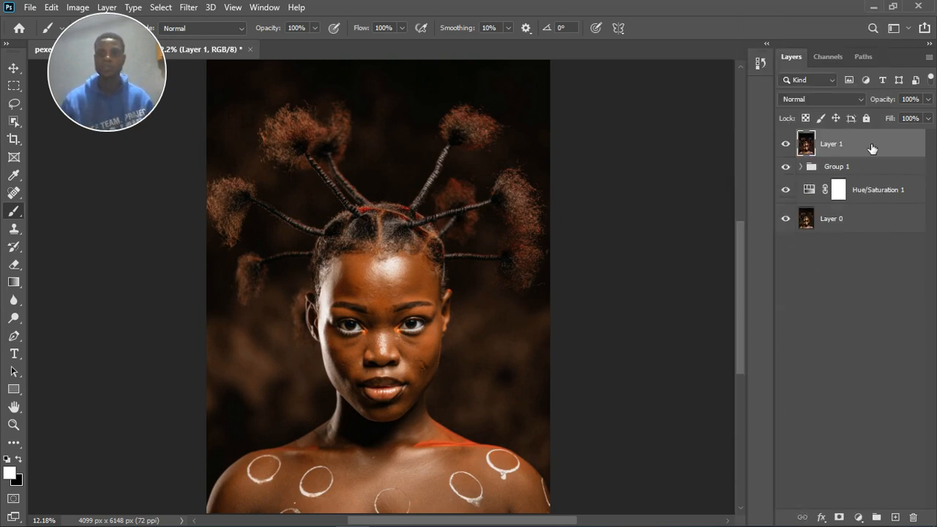
Duplicate the merged layer twice, naming the lower copy color and the upper copy texture.
key(ctrl+j)
key(ctrl+j)
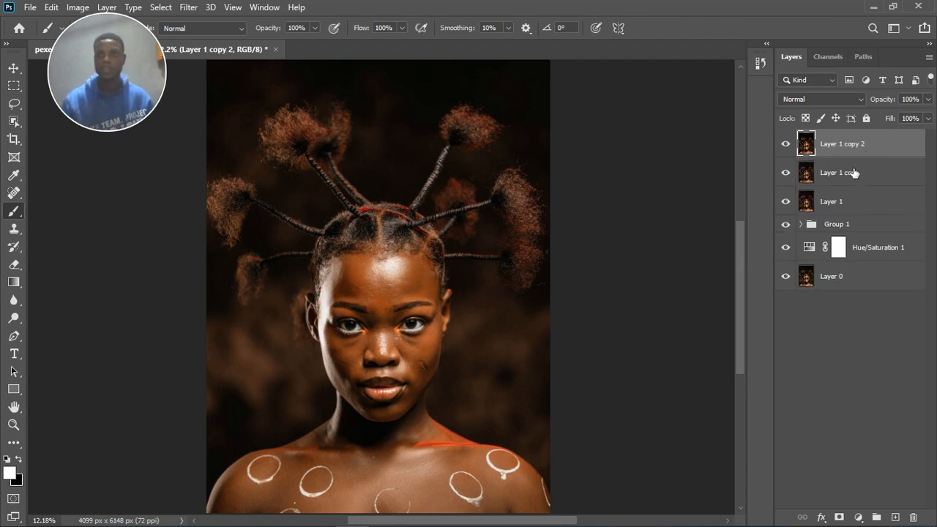
double_click(851, 183)
text(color)
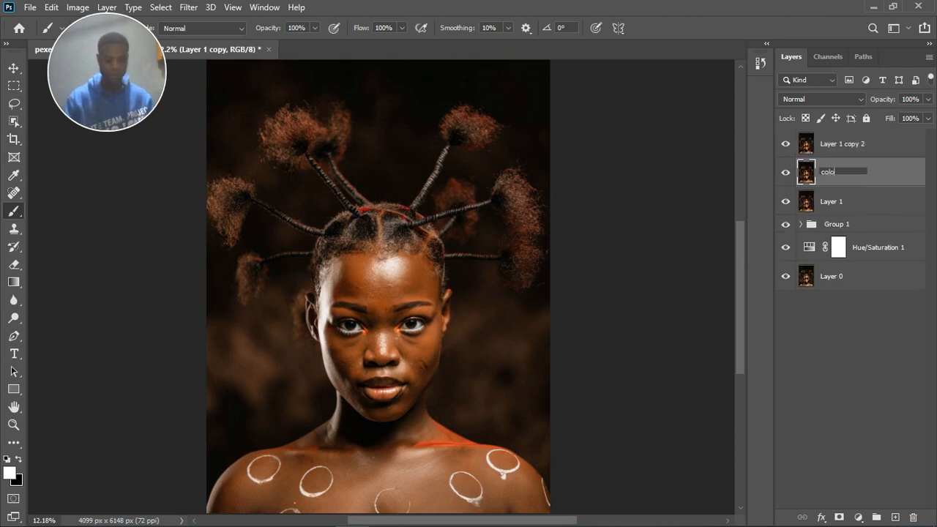
key(Return)
double_click(848, 148)
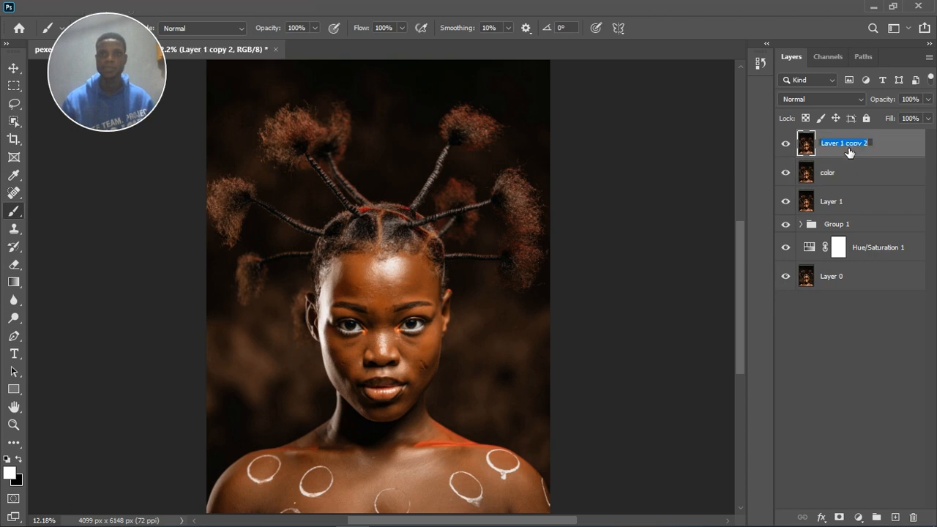
text(texture)
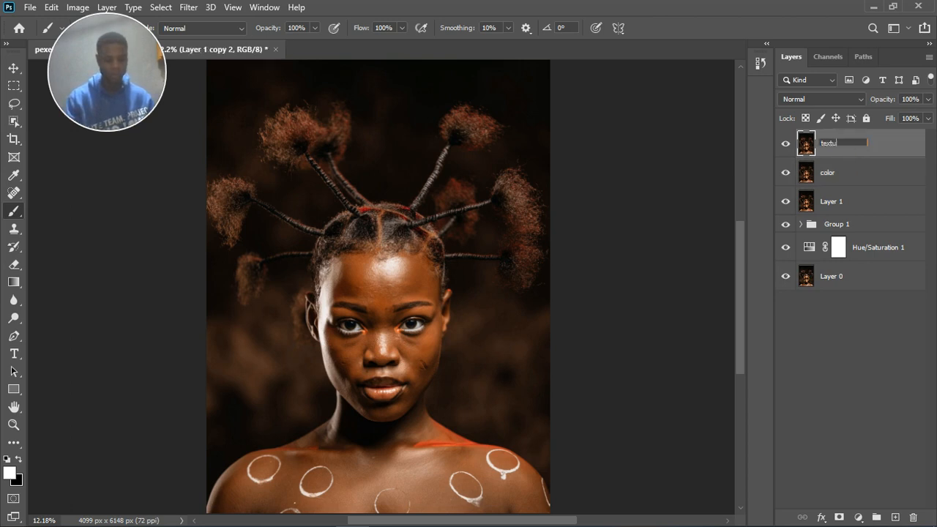
key(Return)
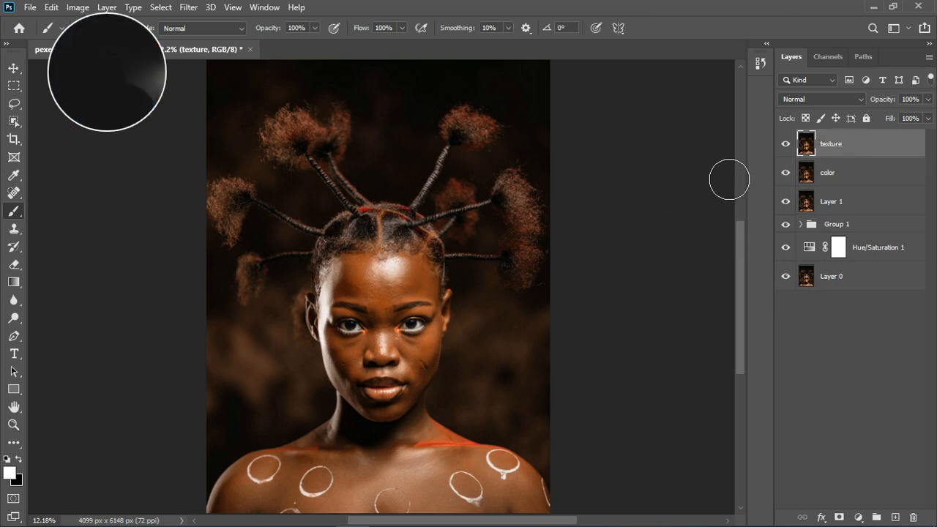
Hide the texture layer and apply a Gaussian Blur with a 13.9-pixel radius to the color layer.
click(849, 180)
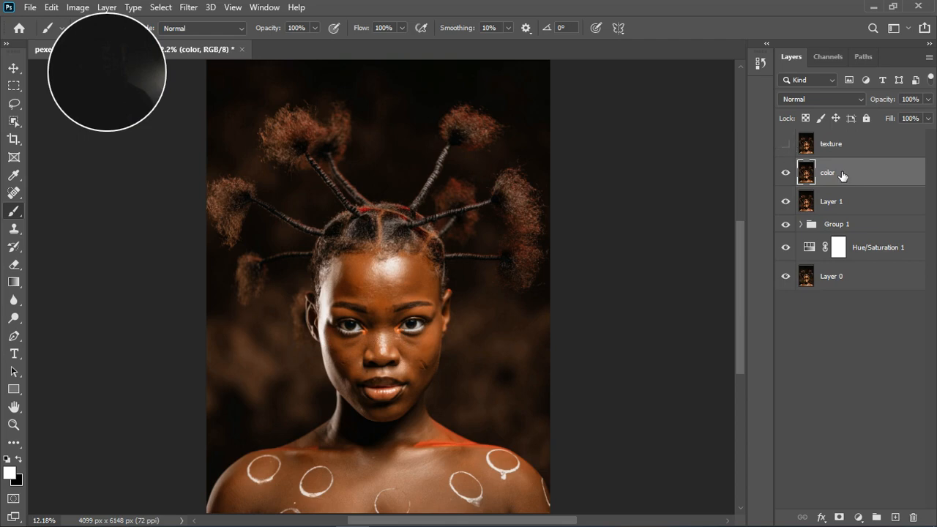
click(191, 9)
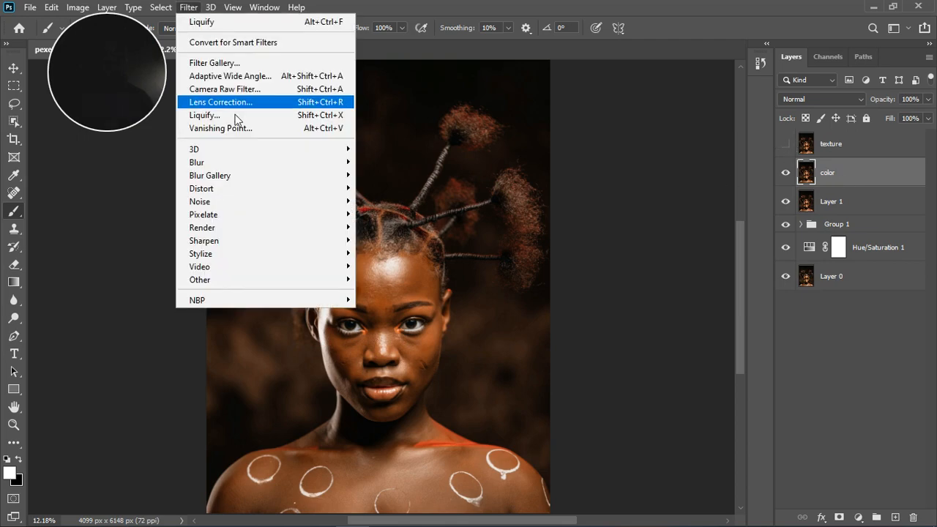
mouse_move(234, 166)
click(389, 213)
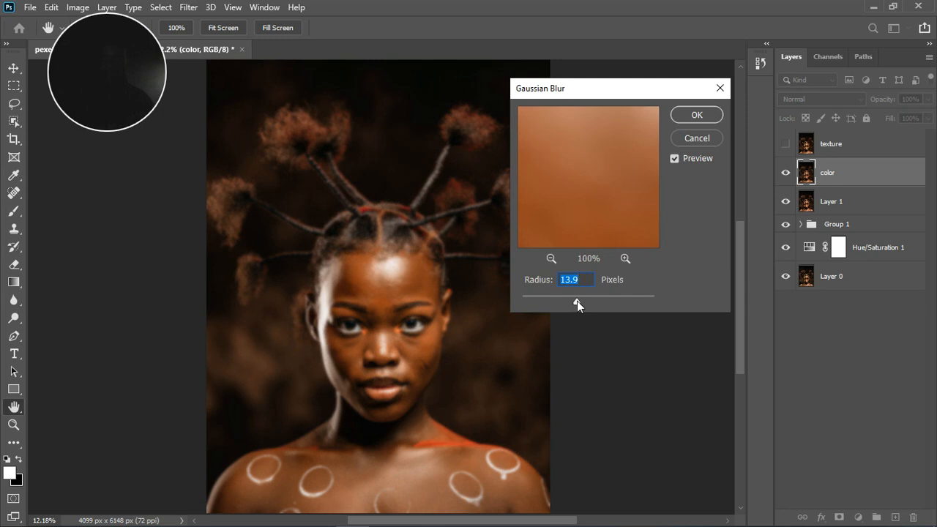
click(689, 117)
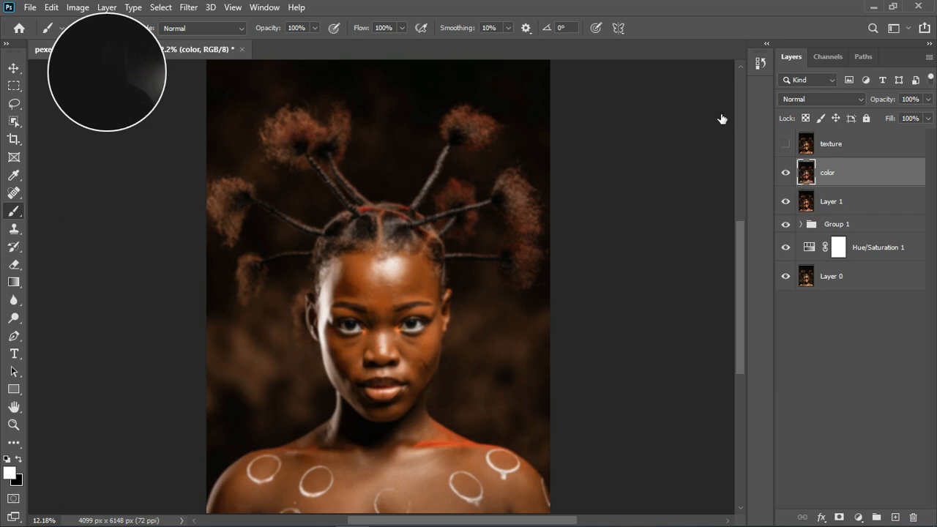
Show the texture layer and run Apply Image on it with the color layer as source, Subtract blending, scale 2 and offset 128.
click(815, 151)
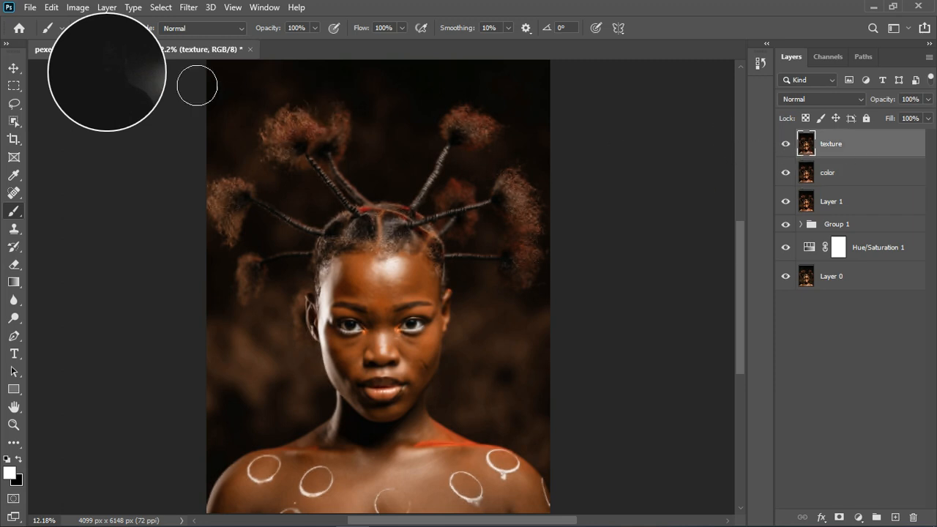
click(72, 9)
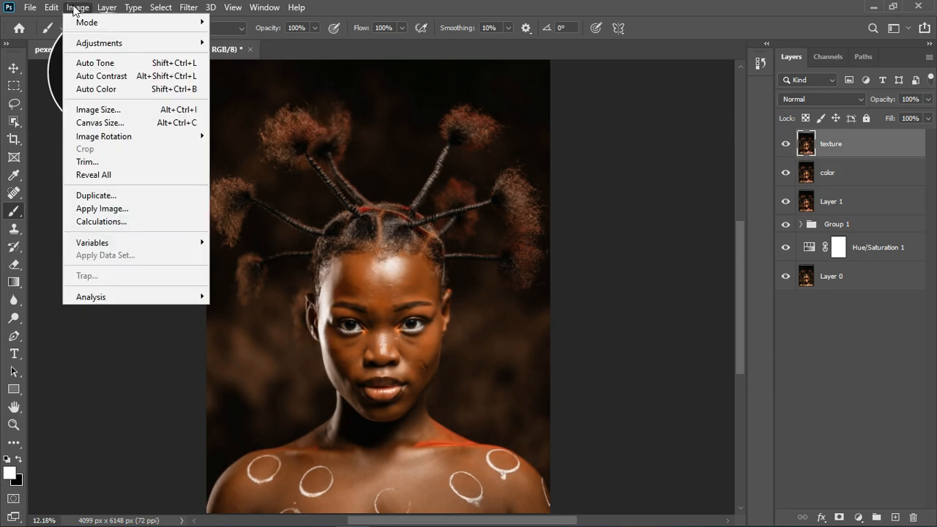
click(200, 206)
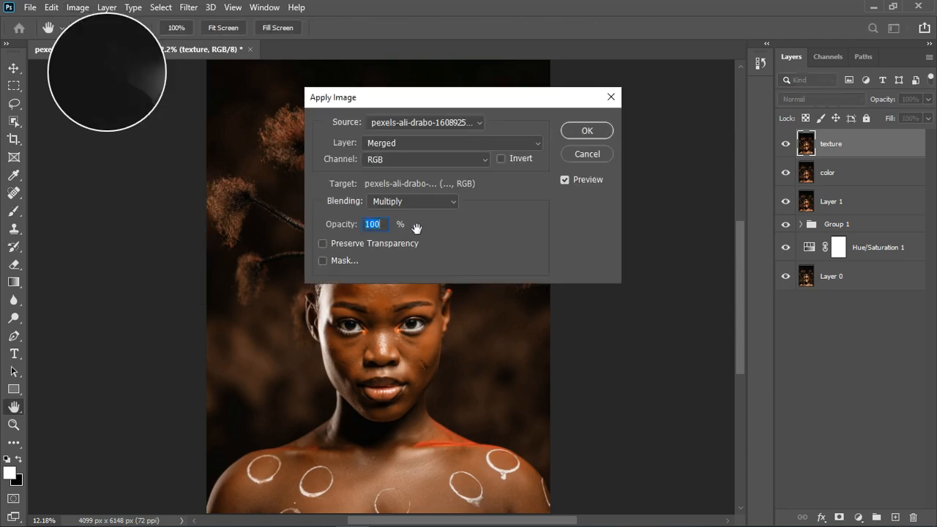
click(430, 142)
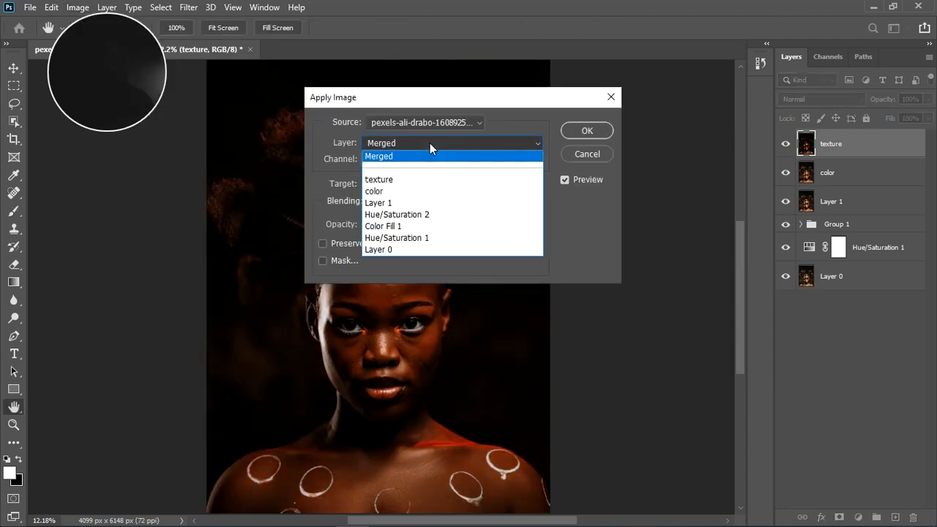
click(407, 193)
click(423, 200)
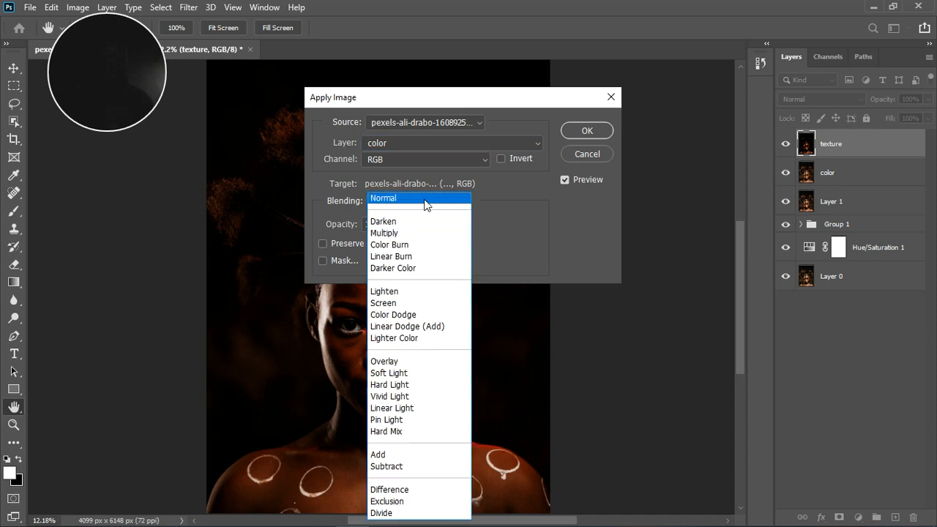
click(402, 467)
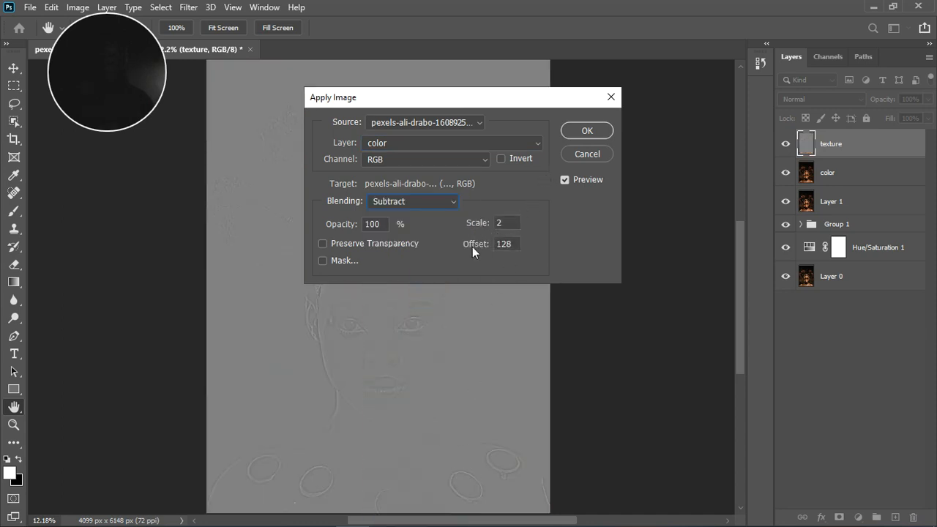
click(587, 132)
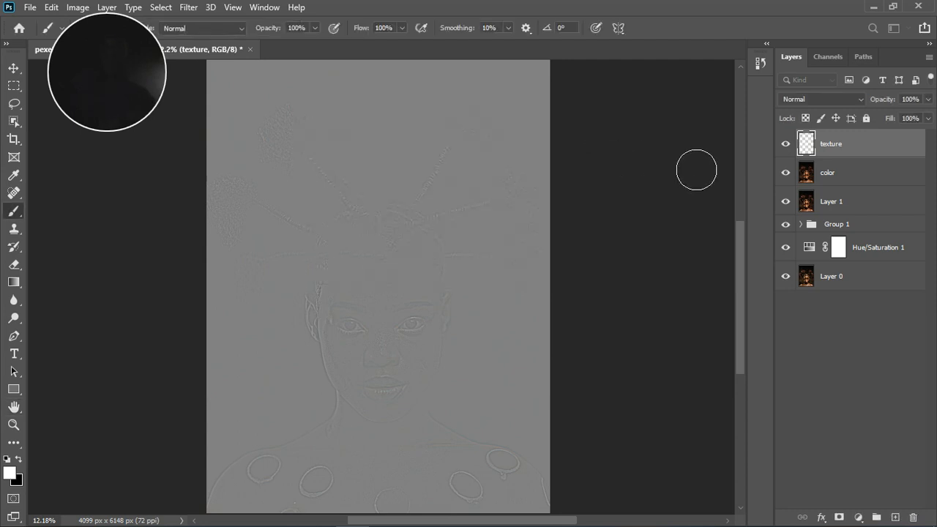
Set the texture layer's blend mode to Linear Light and activate the Clone Stamp tool.
click(812, 99)
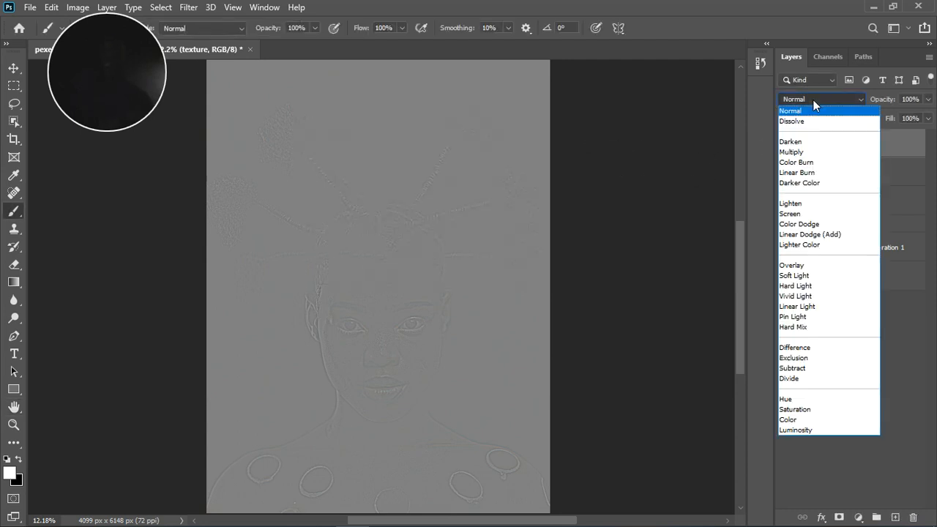
click(813, 306)
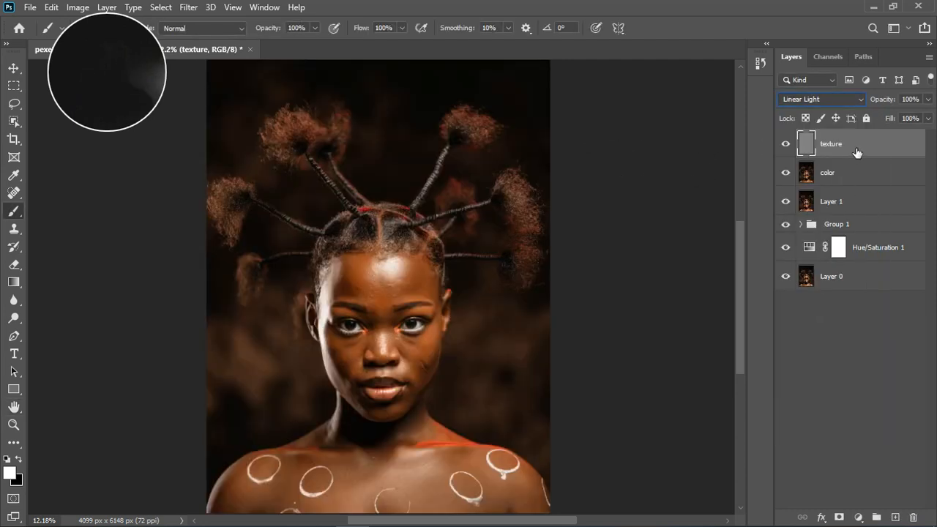
click(13, 229)
click(40, 229)
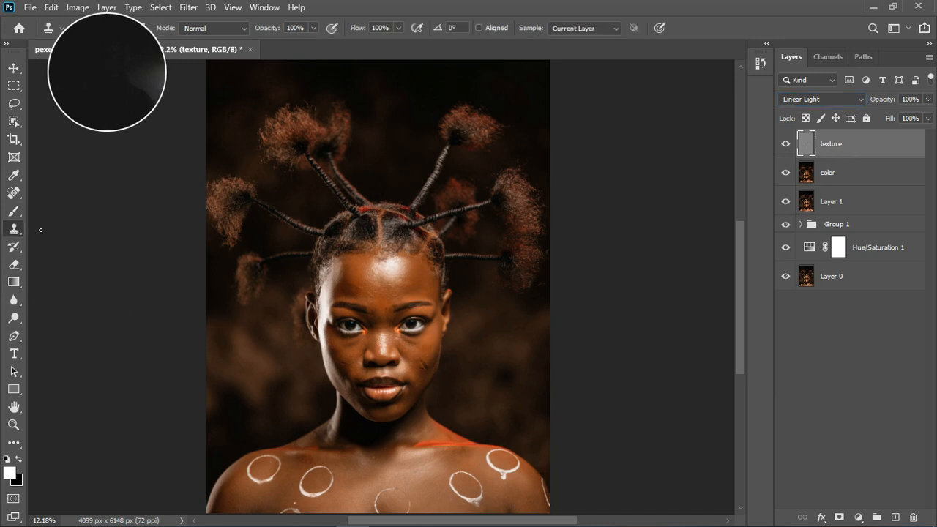
Smooth the forehead and the skin beside the nose on the color layer using the Mixer Brush at size 200.
click(895, 176)
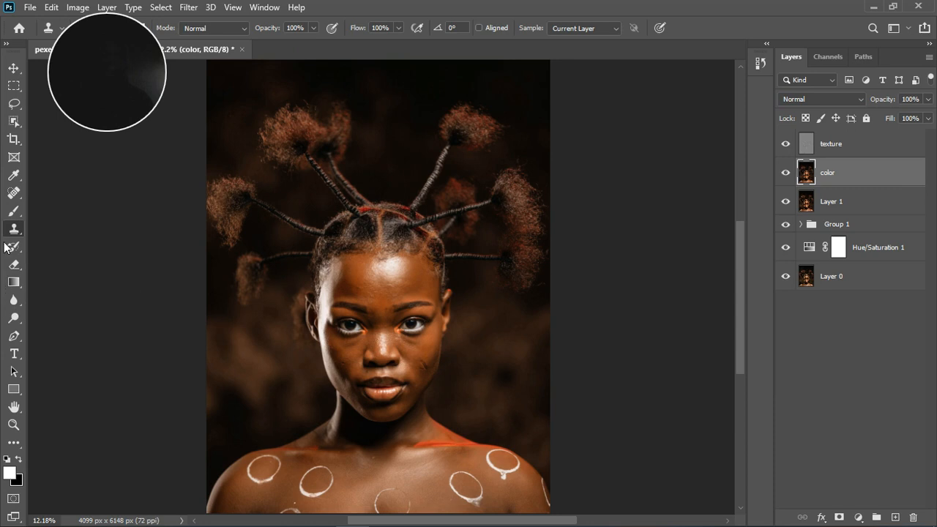
click(13, 212)
click(58, 211)
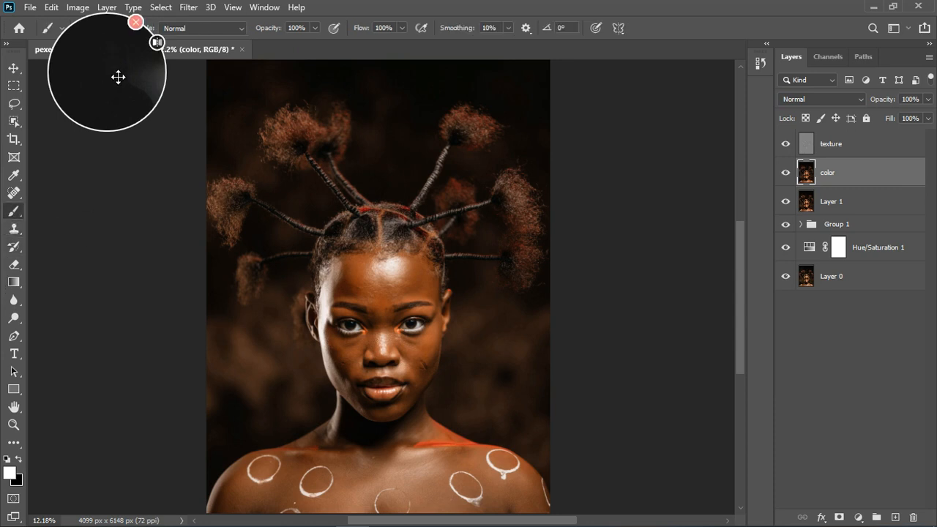
drag(117, 76, 110, 171)
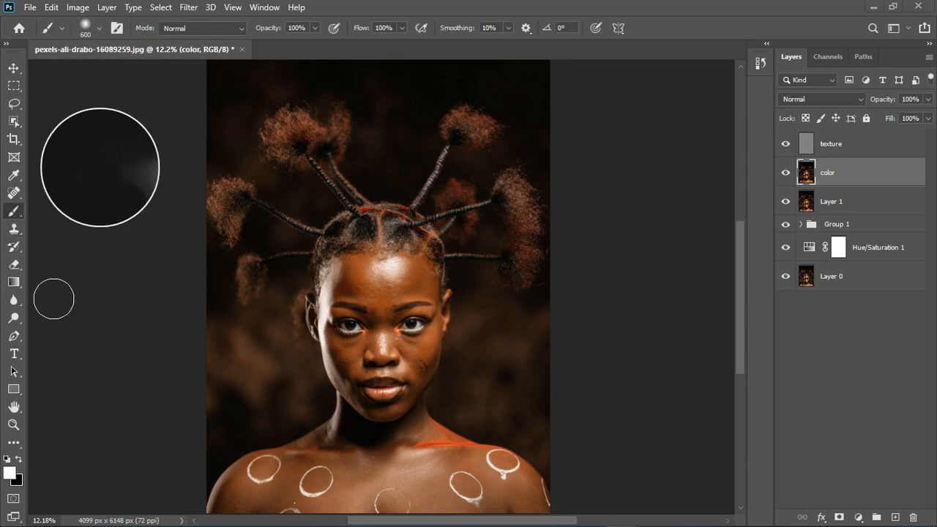
right_click(13, 214)
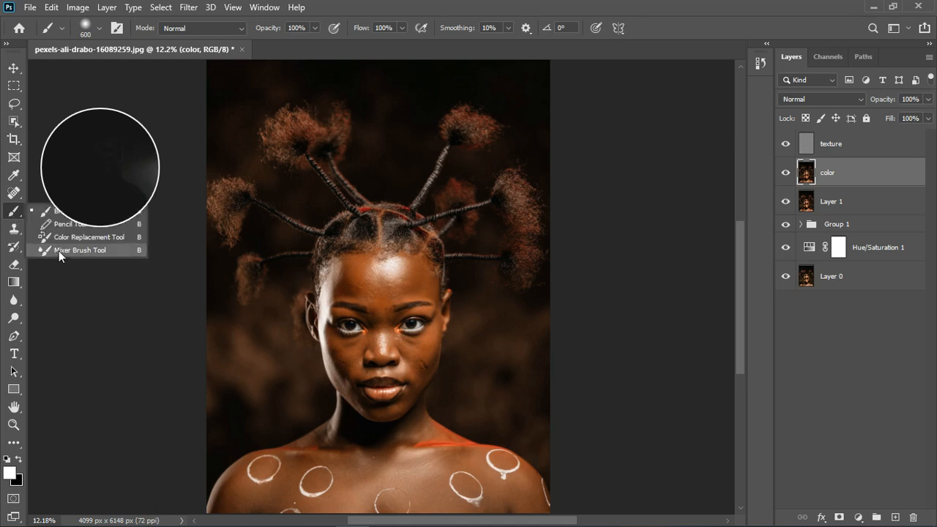
click(60, 250)
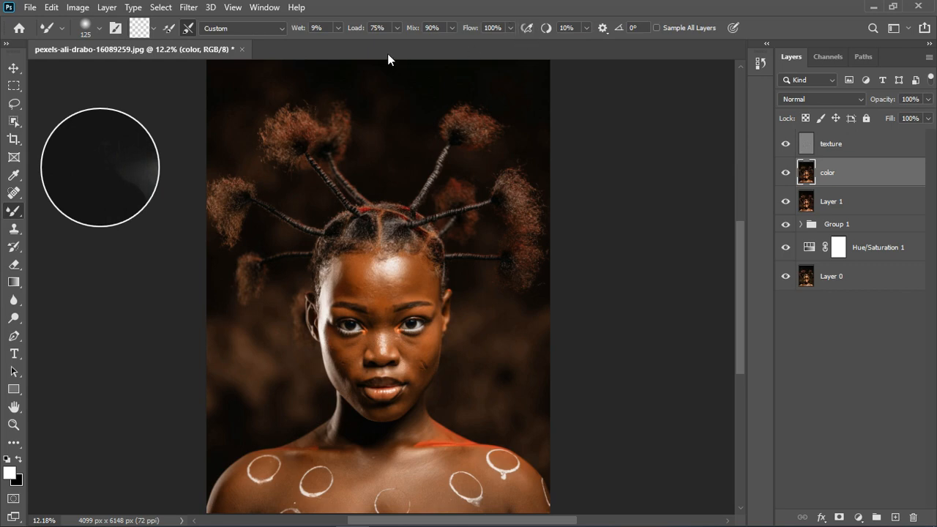
scroll(394, 346, up, 10)
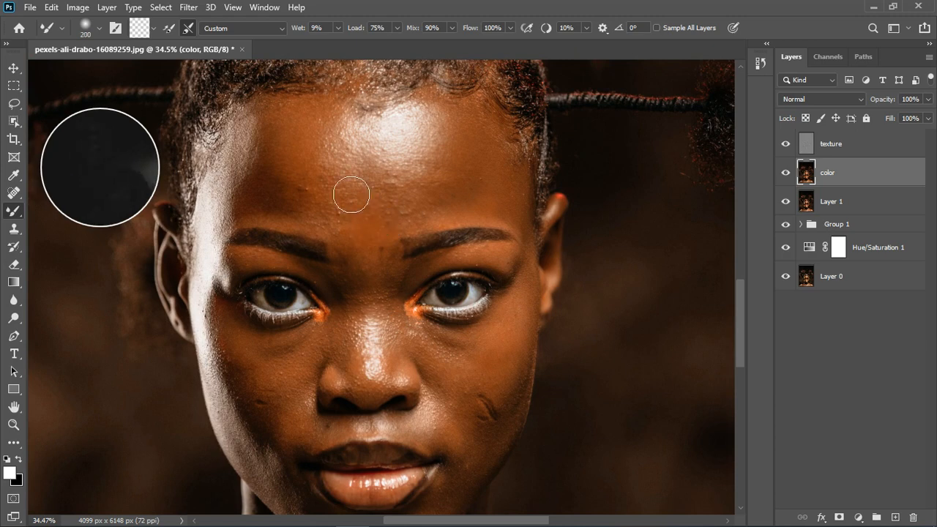
key(bracketright)
key(bracketright)
key(bracketright)
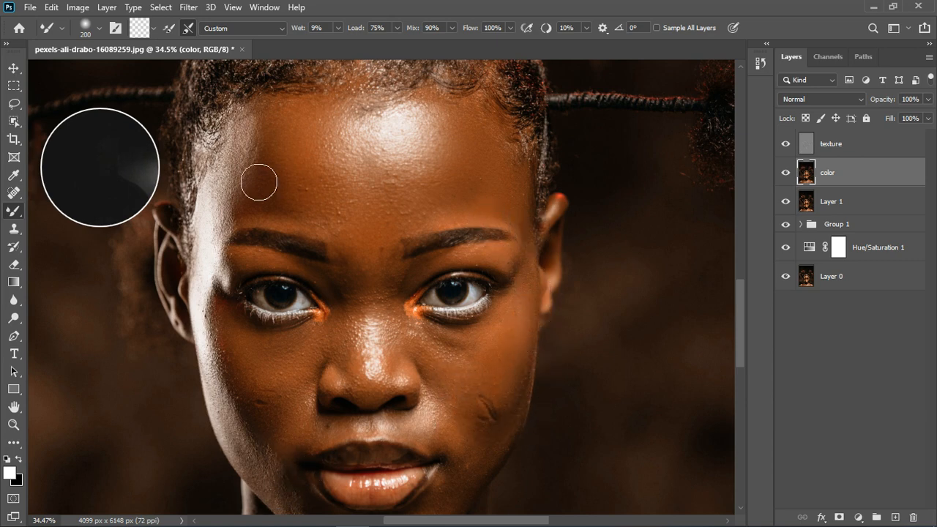
Blend the skin around the eyebrows, eyelids and outer eye corner on the color layer with the Mixer Brush at size 100.
scroll(298, 230, up, 3)
scroll(270, 226, up, 3)
scroll(316, 273, down, 4)
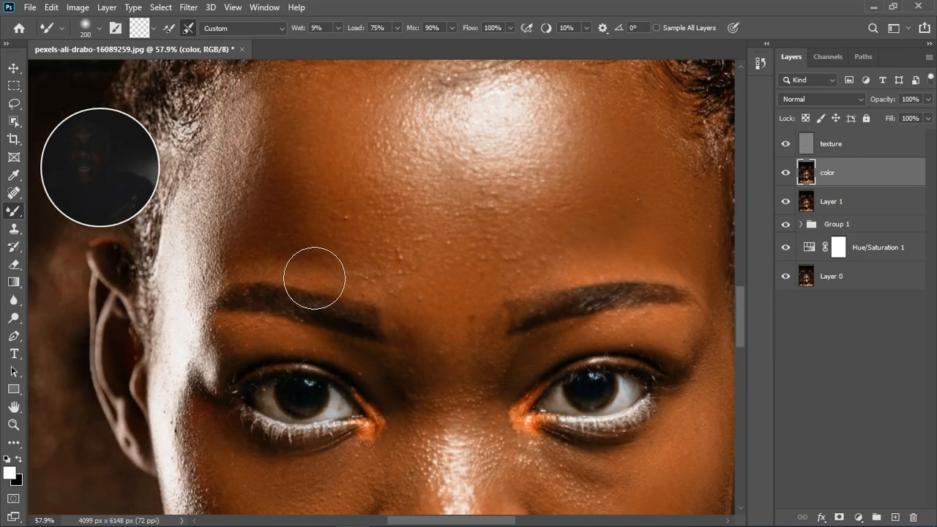
key(bracketleft)
key(bracketleft)
key(bracketleft)
key(bracketleft)
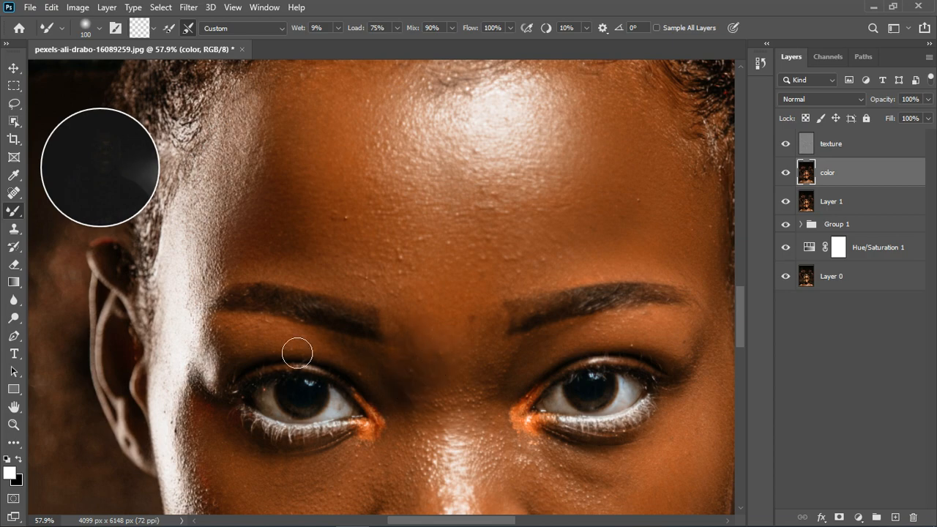
drag(203, 386, 193, 402)
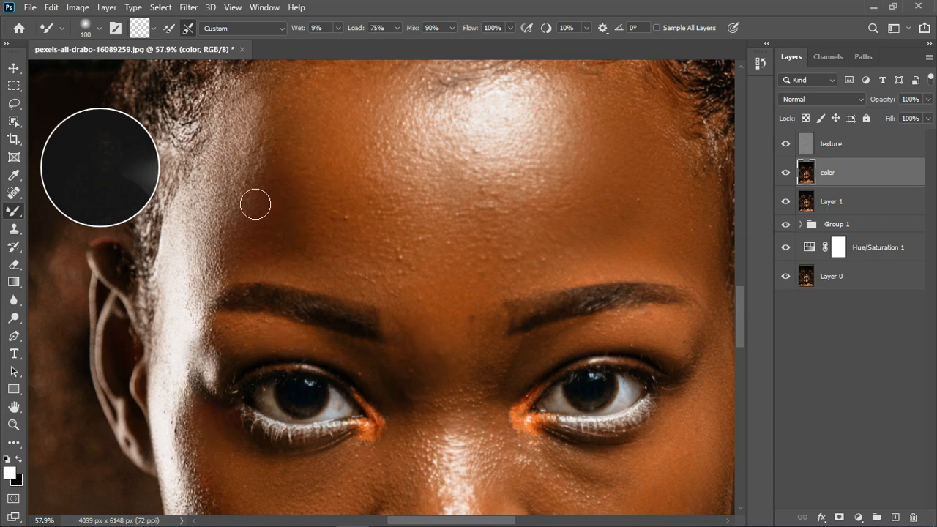
Even out the under-eye areas, cheeks and skin around the mouth on the color layer with the size 100 Mixer Brush.
scroll(256, 163, down, 4)
scroll(292, 192, down, 3)
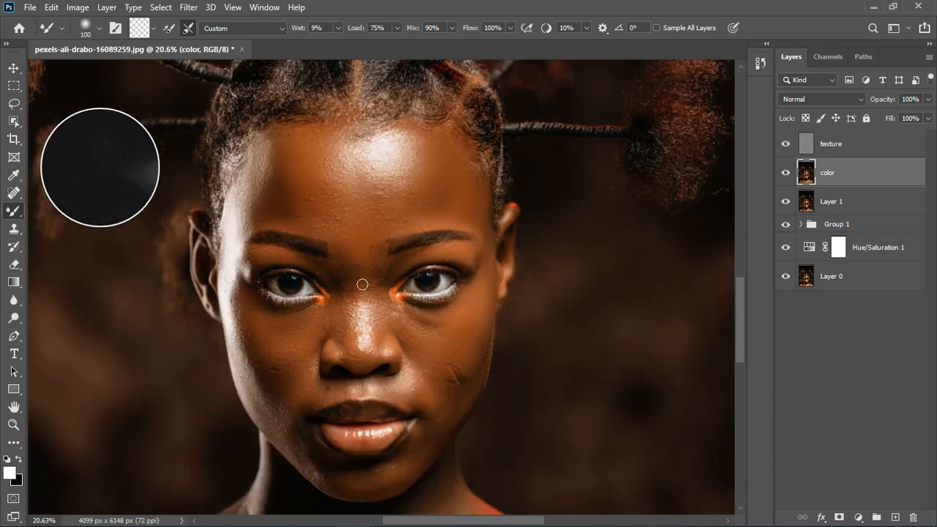
scroll(324, 429, up, 3)
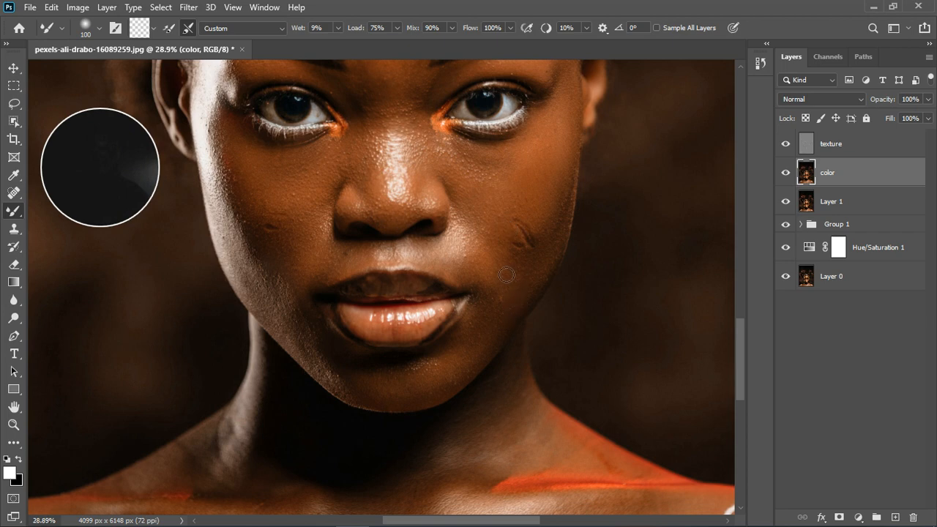
scroll(506, 275, down, 3)
scroll(394, 413, down, 2)
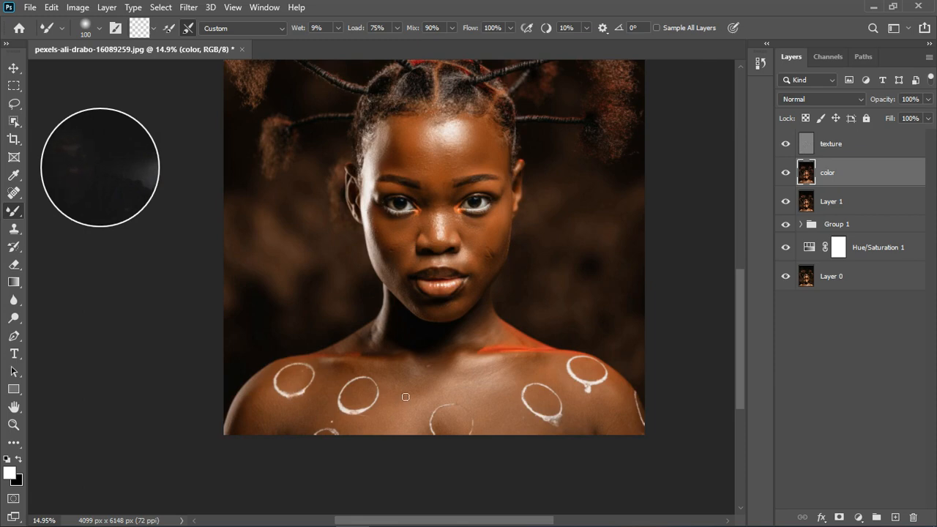
Enlarge the Mixer Brush to size 400 and smooth the chest and shoulder skin on the color layer.
key(bracketright)
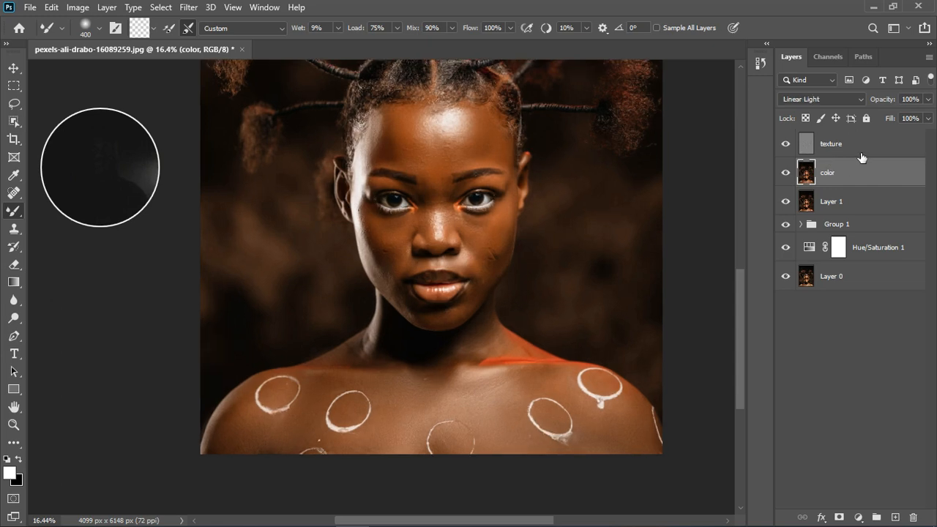
On the texture layer, clone clean skin texture above the upper lip and beside the mouth corner using the Clone Stamp at size 90.
click(849, 147)
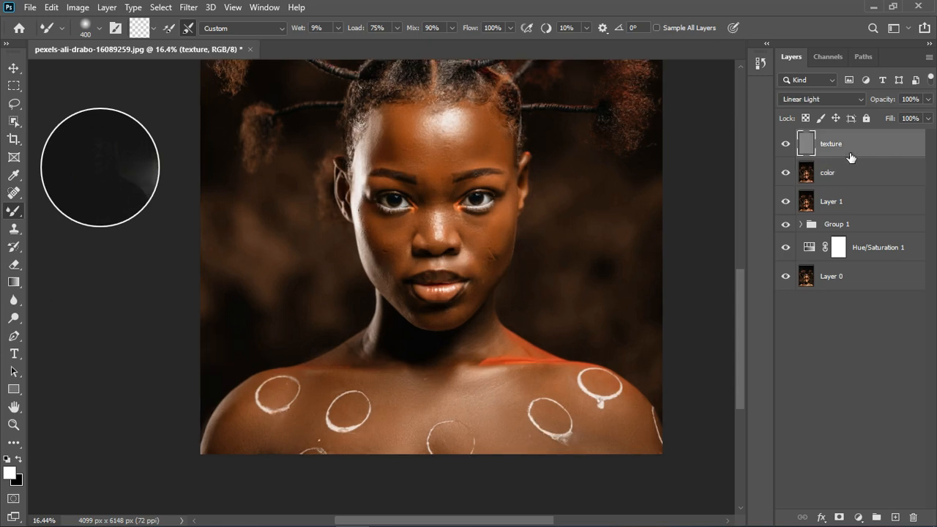
click(14, 229)
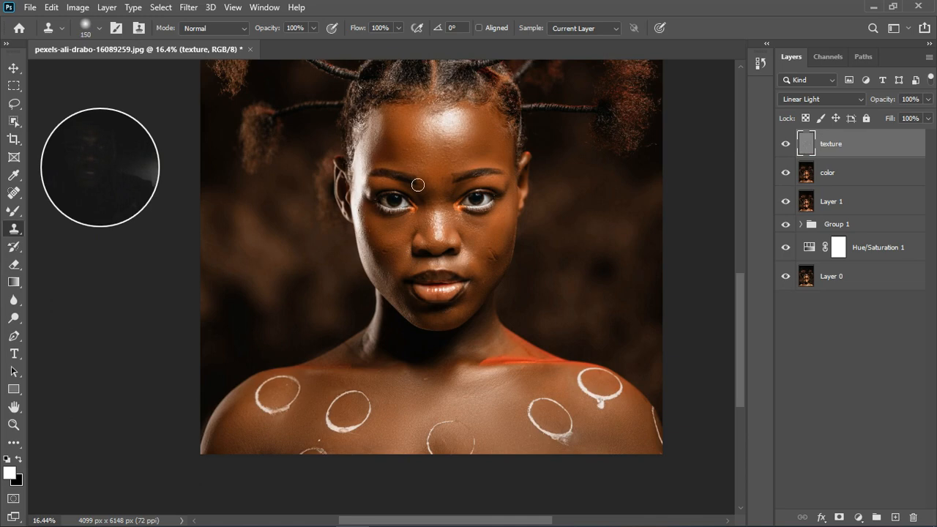
scroll(422, 290, up, 14)
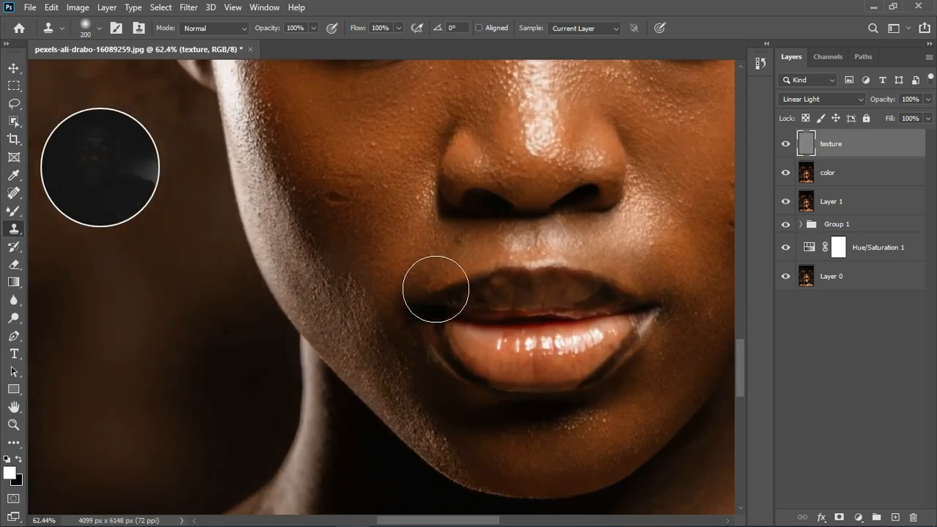
key([)
key([)
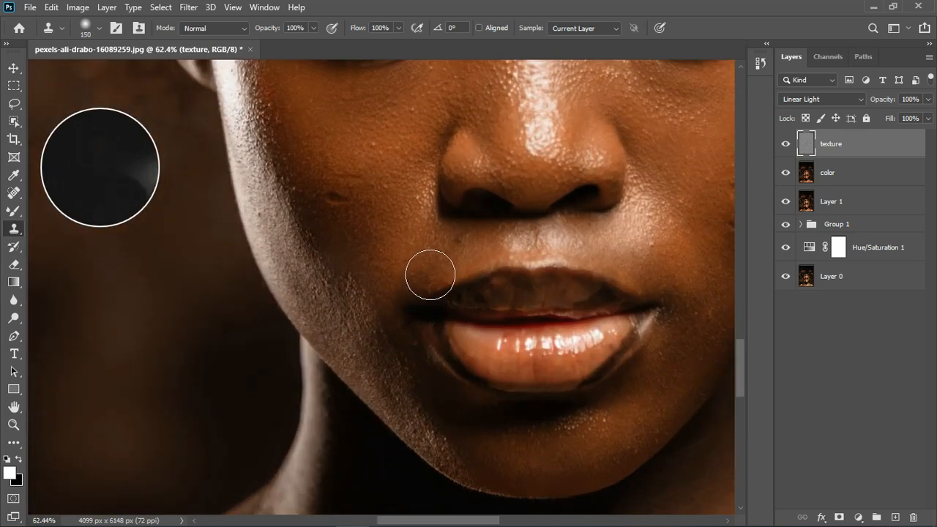
key(])
key(])
key(])
key(bracketleft)
key(bracketleft)
key(bracketleft)
key(bracketleft)
key(bracketleft)
key(bracketleft)
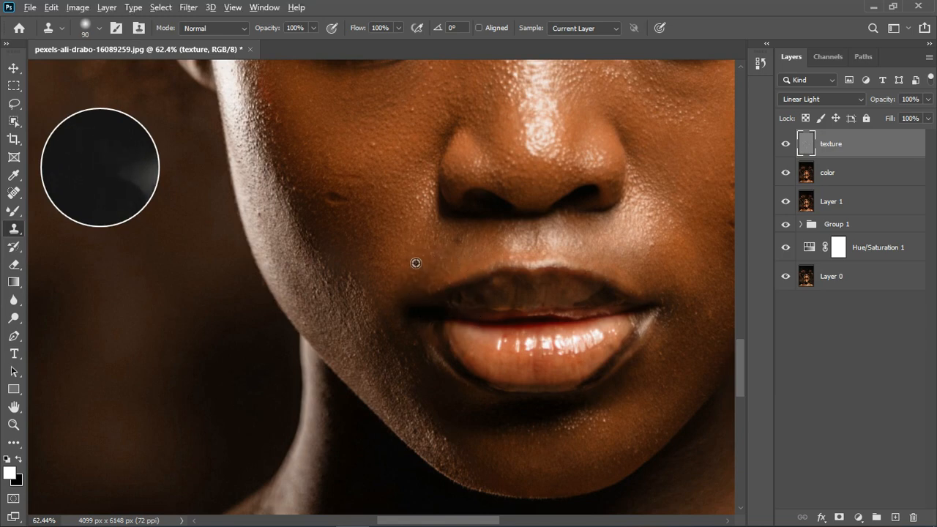
alt+click(414, 256)
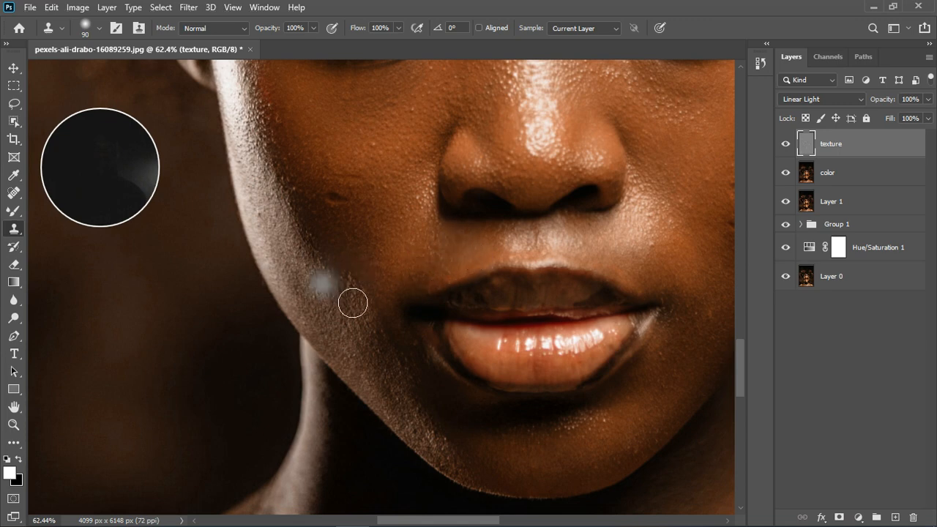
alt+click(465, 256)
click(477, 257)
click(436, 272)
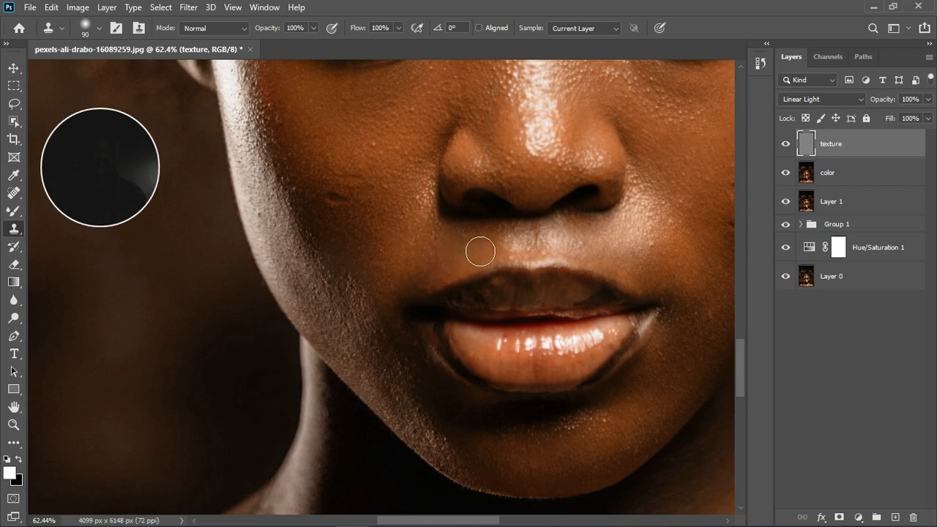
Clone clean skin texture over the rough spots on the cheek beside the mouth and along the chin and jaw.
scroll(403, 251, down, 3)
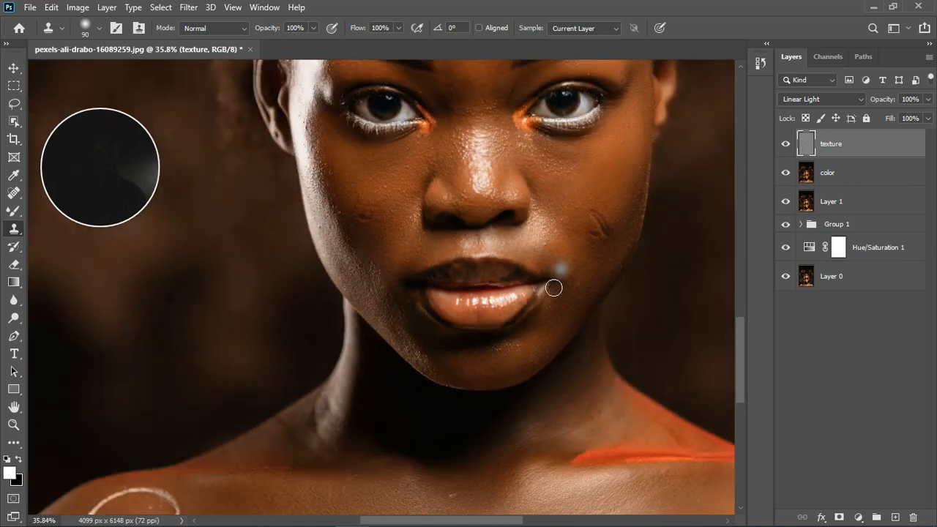
scroll(572, 199, up, 2)
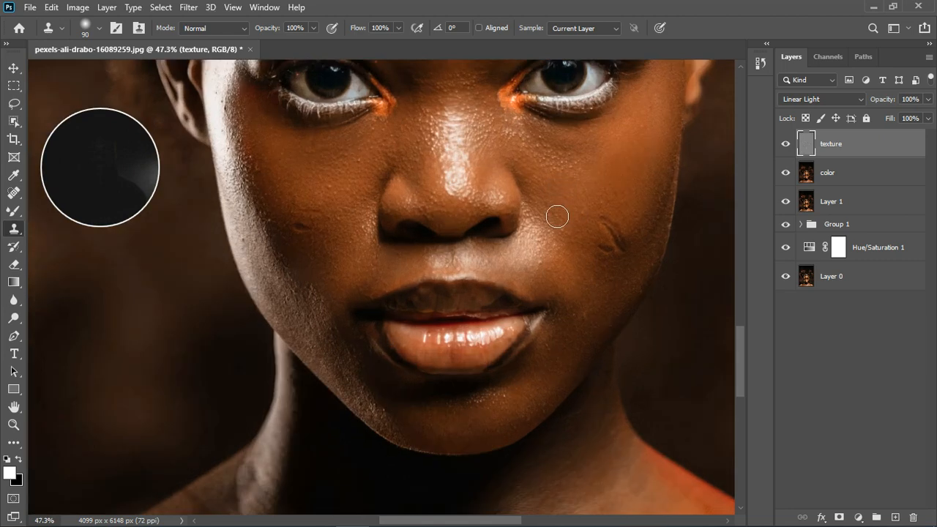
click(579, 268)
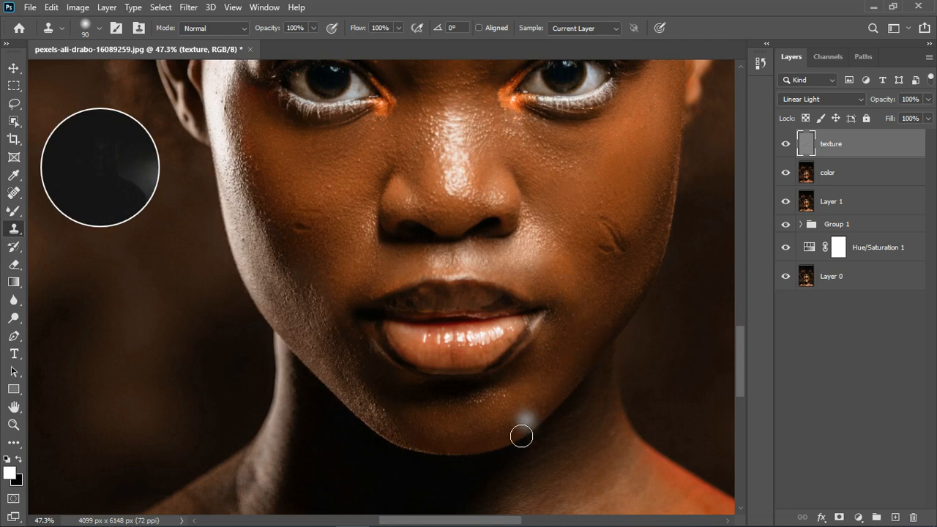
alt+click(359, 388)
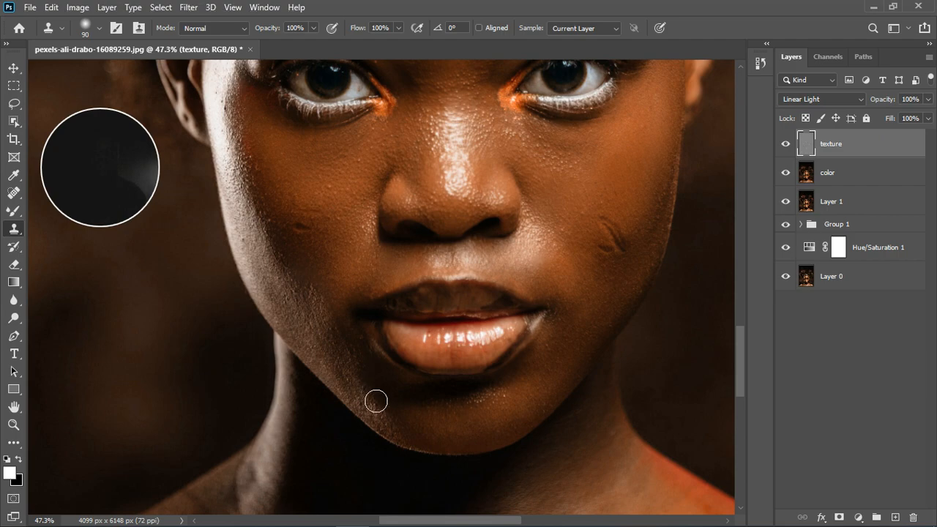
drag(376, 402, 395, 426)
Clone smooth skin texture over the bumps on the central forehead above and between the eyebrows on the texture layer.
scroll(399, 410, down, 5)
scroll(402, 252, up, 6)
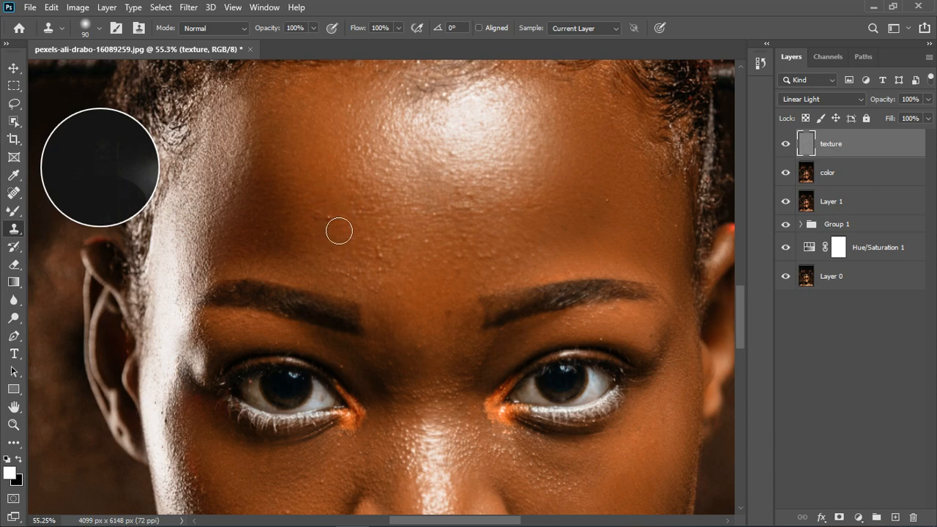
click(406, 287)
drag(414, 254, 424, 254)
alt+click(433, 268)
click(496, 269)
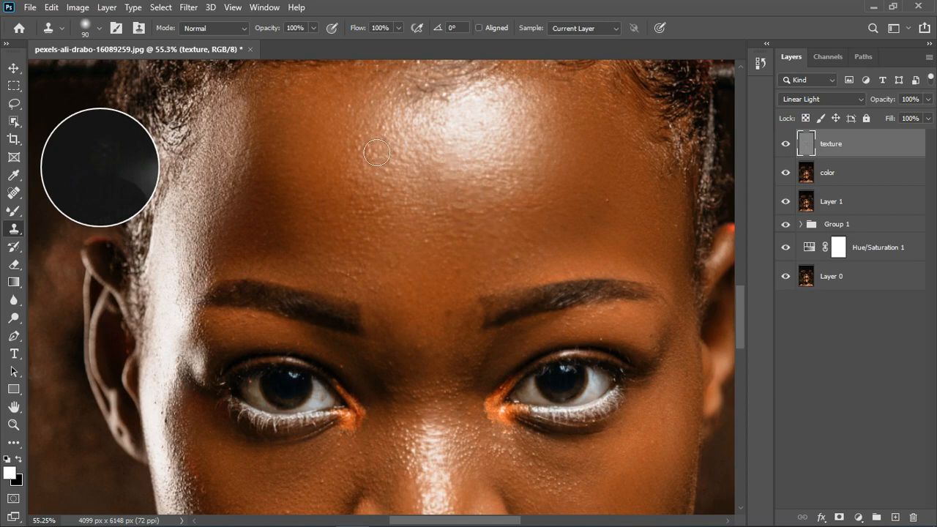
Remove the small white paint speck on the chest by cloning nearby skin texture on the texture layer.
scroll(396, 183, down, 5)
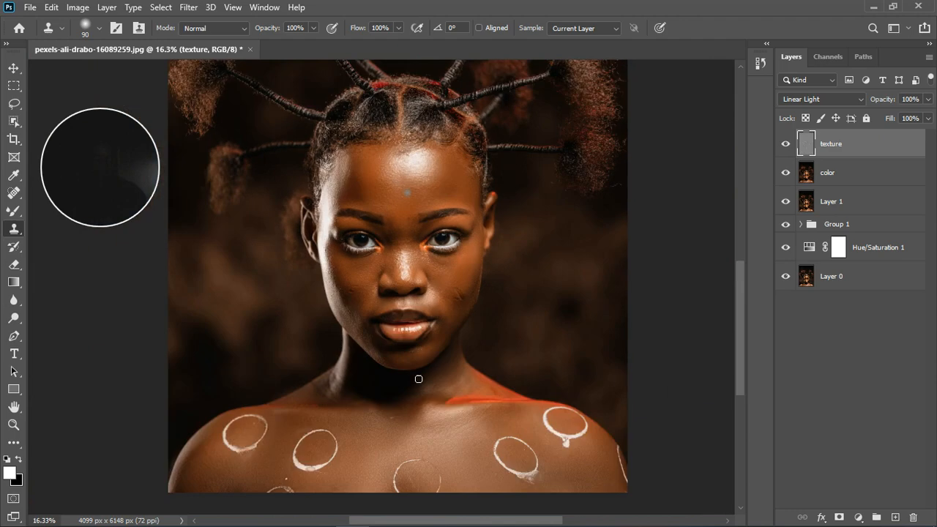
scroll(398, 446, up, 2)
scroll(409, 354, up, 3)
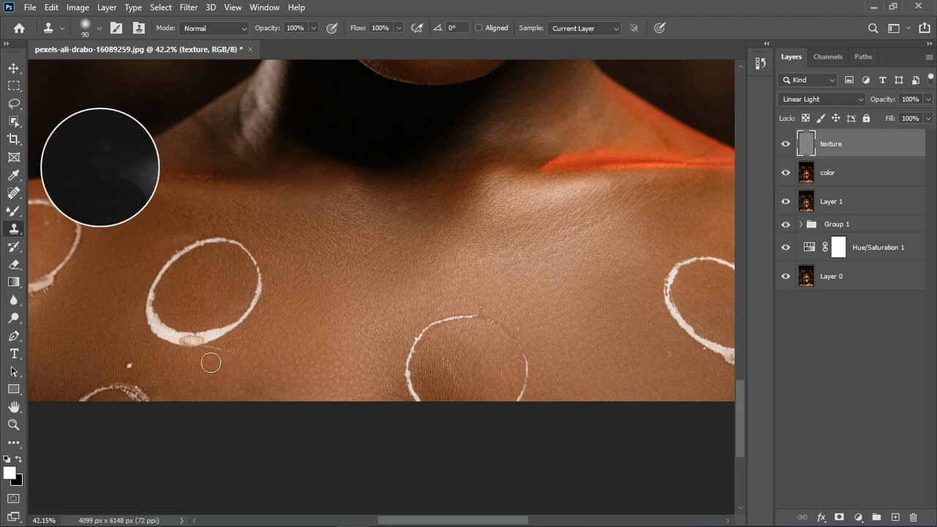
click(169, 380)
drag(134, 374, 142, 378)
scroll(307, 357, down, 2)
scroll(306, 360, down, 3)
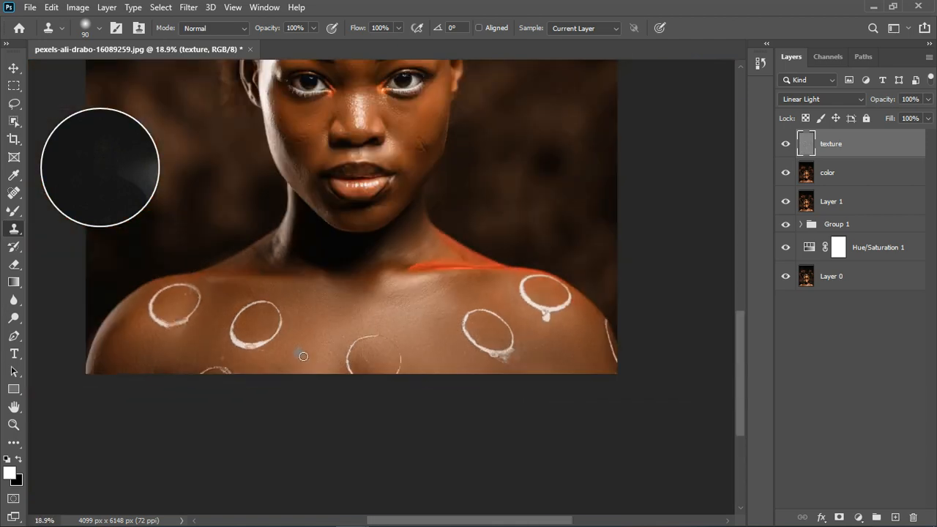
scroll(457, 311, down, 2)
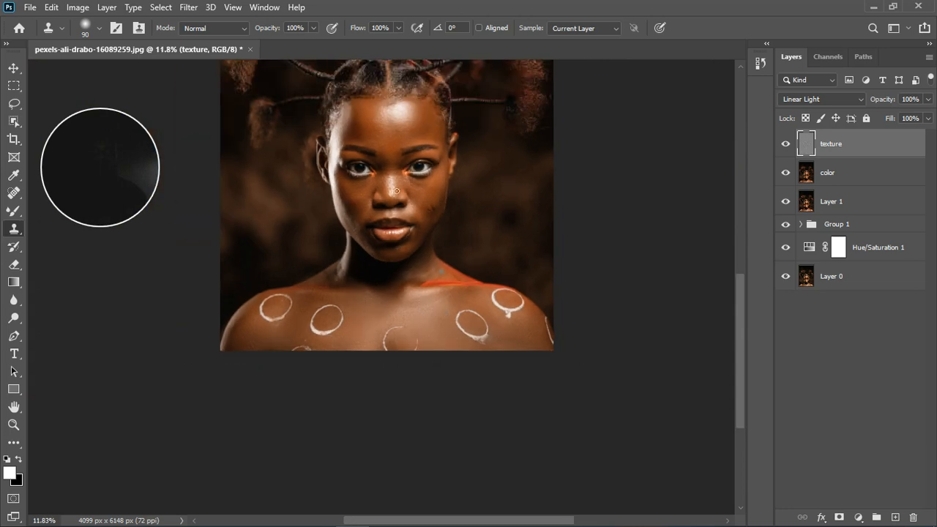
Smooth the forehead skin above the eyebrow on the color layer using the Mixer Brush reduced to size 200.
scroll(401, 99, up, 1)
scroll(414, 110, up, 1)
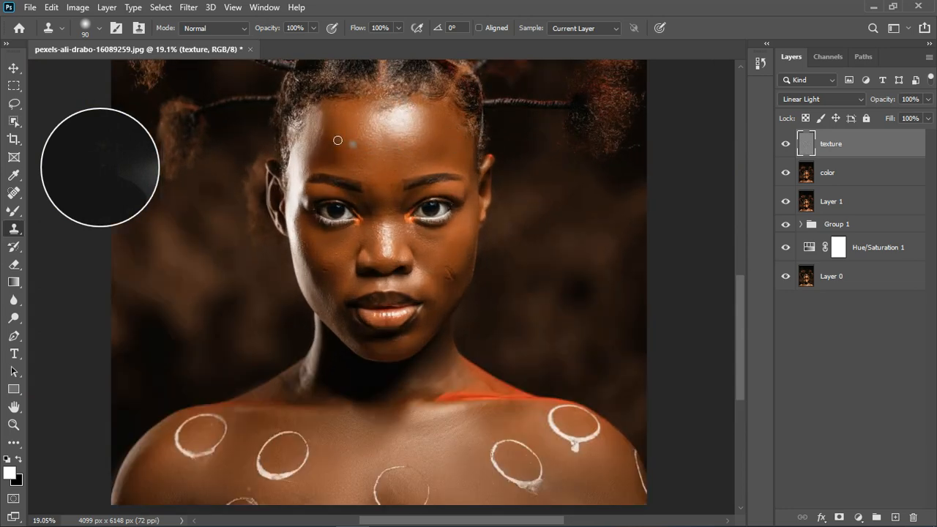
scroll(542, 121, up, 2)
click(853, 175)
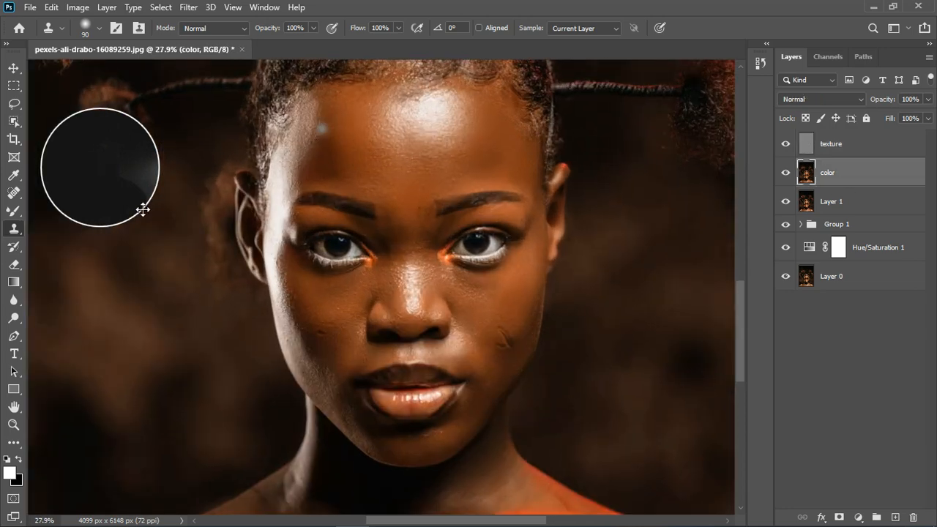
key(b)
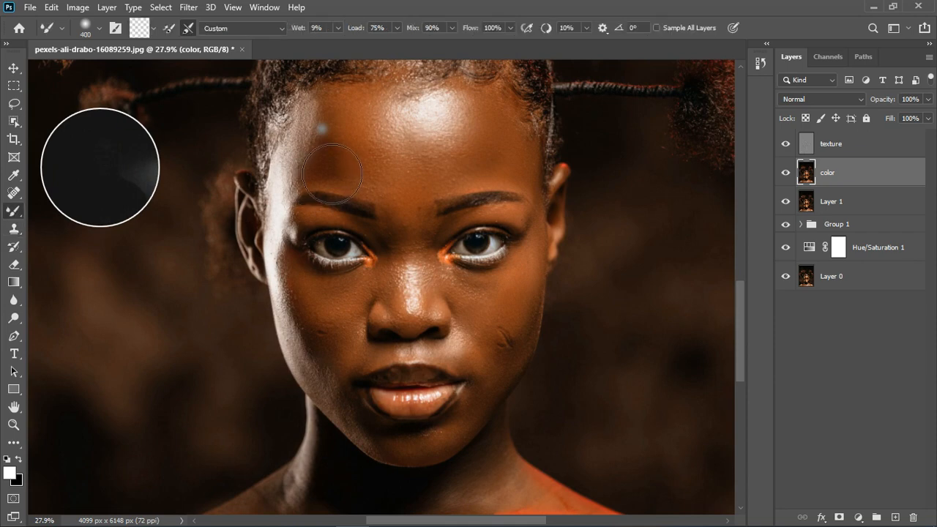
key(bracketleft)
key(bracketleft)
key(bracketleft)
key(bracketleft)
key(bracketleft)
key(bracketleft)
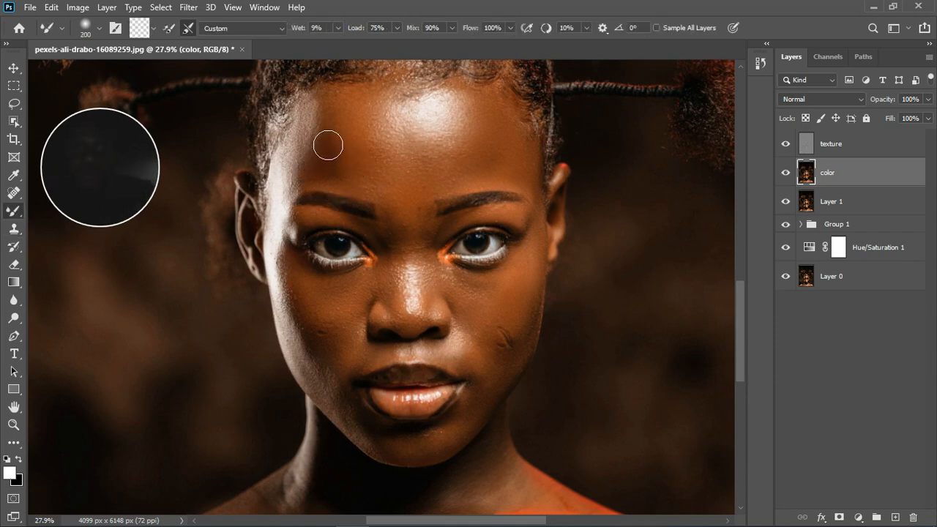
drag(324, 158, 321, 177)
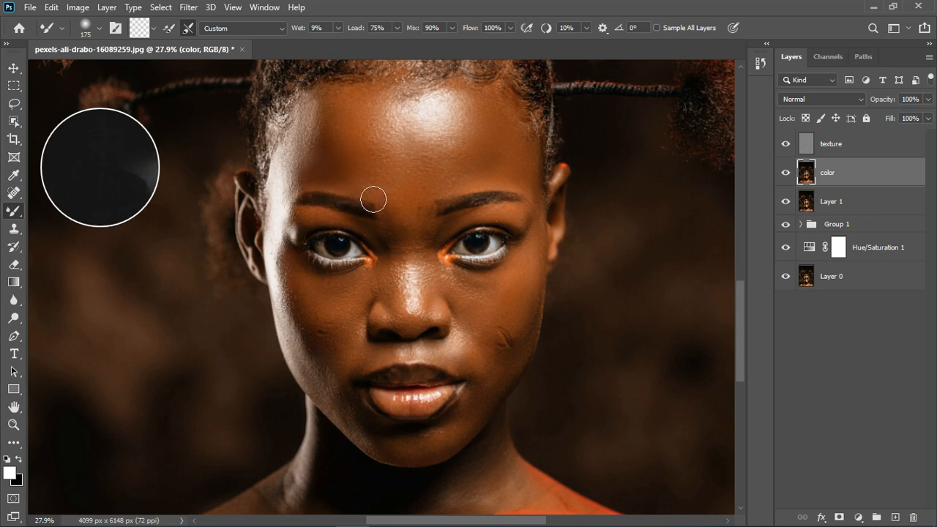
Group the texture and color layers together.
click(897, 145)
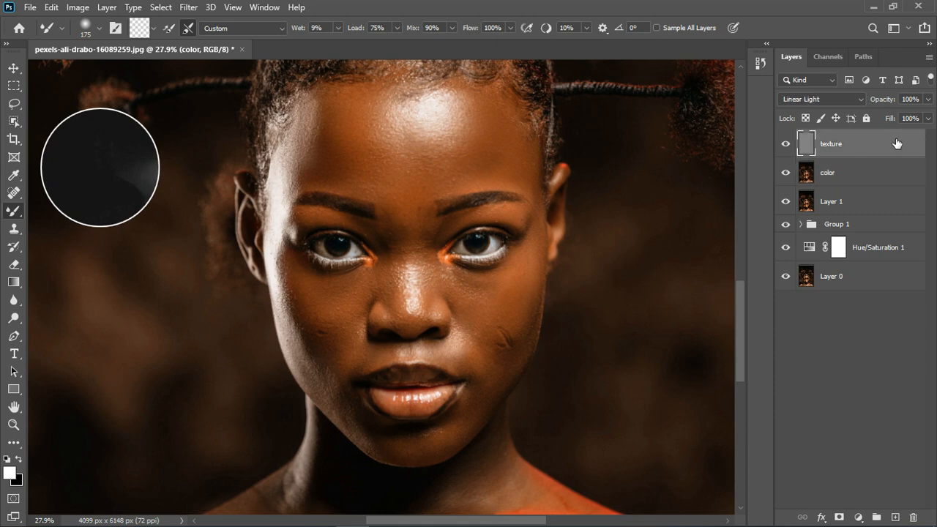
shift+click(881, 188)
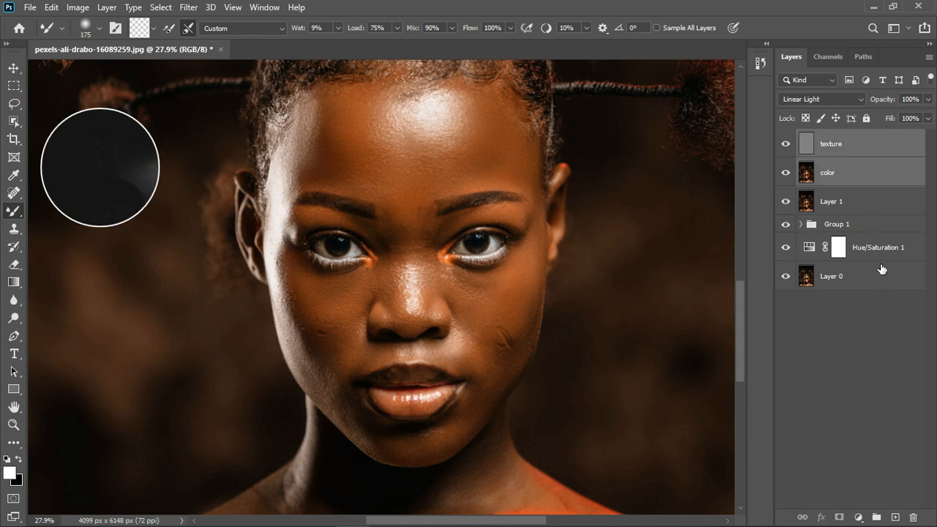
click(876, 517)
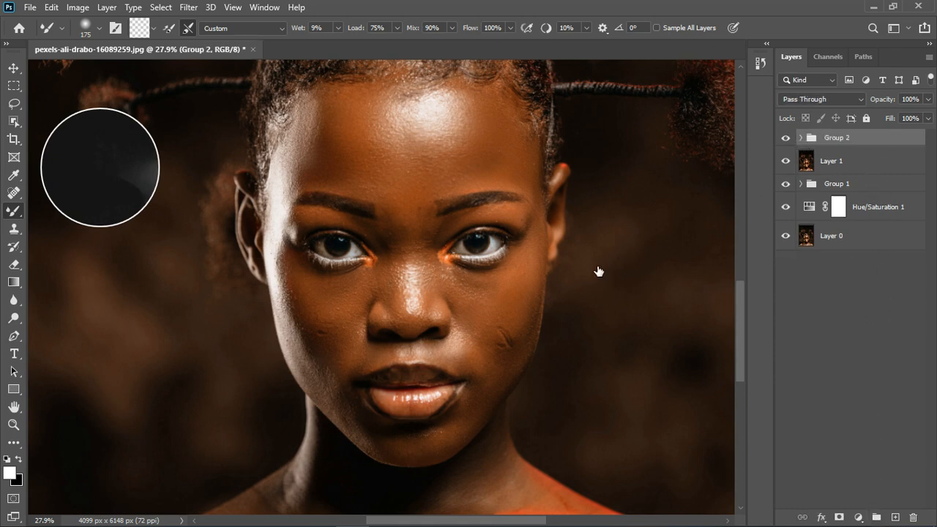
Stamp all visible layers into a new merged layer above the frequency separation group.
scroll(480, 286, down, 2)
scroll(458, 308, down, 2)
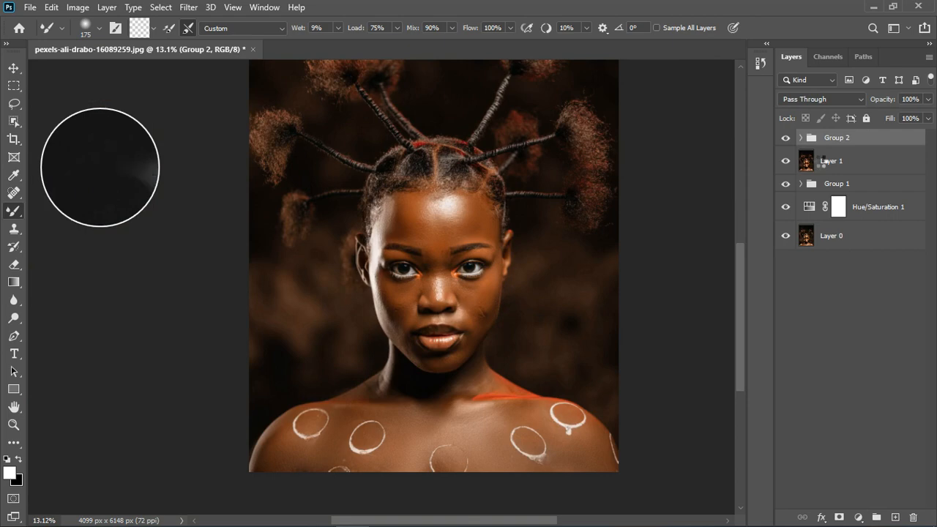
key(ctrl+shift+alt+e)
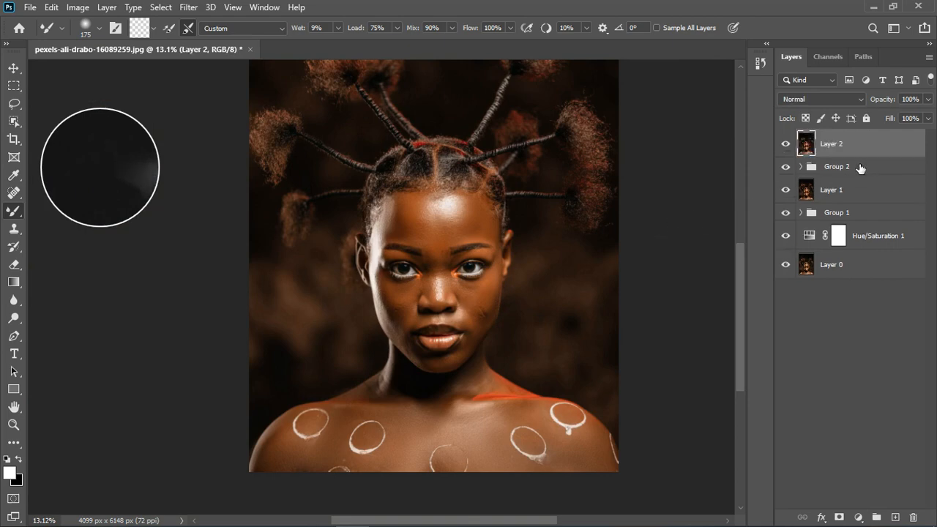
Open the Camera Raw filter on the merged layer and expand the Basic adjustments.
scroll(439, 340, down, 3)
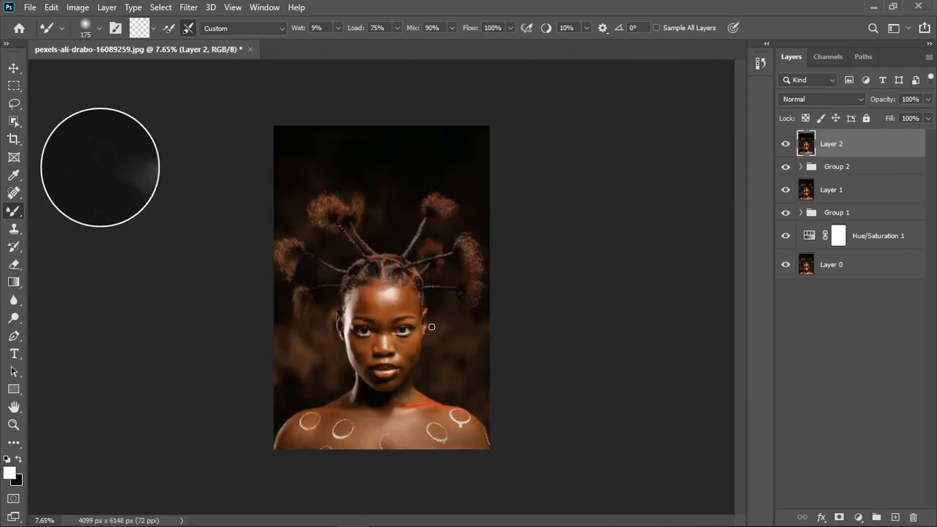
scroll(421, 328, up, 4)
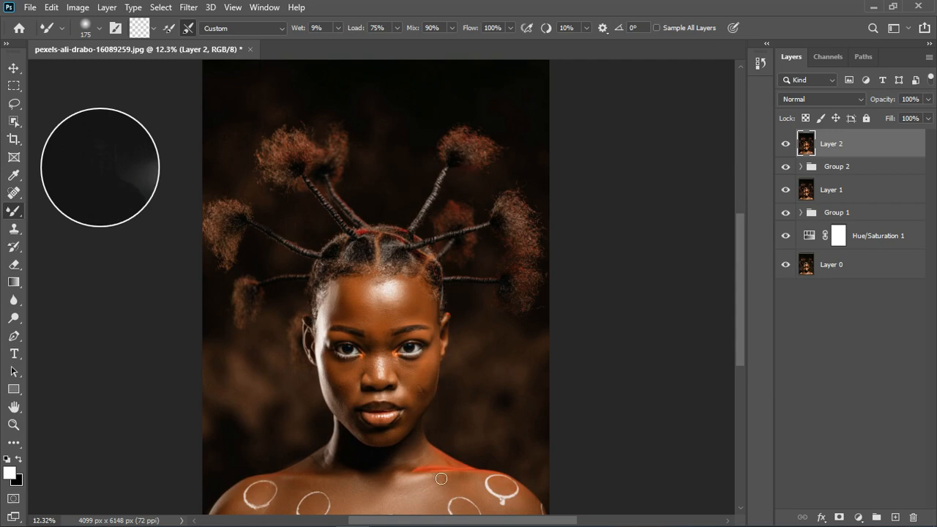
click(185, 12)
click(220, 86)
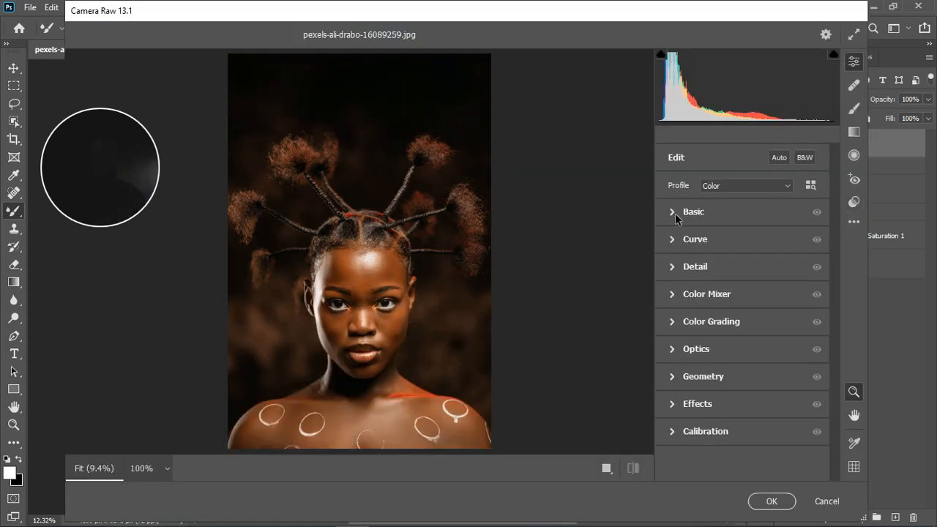
click(675, 214)
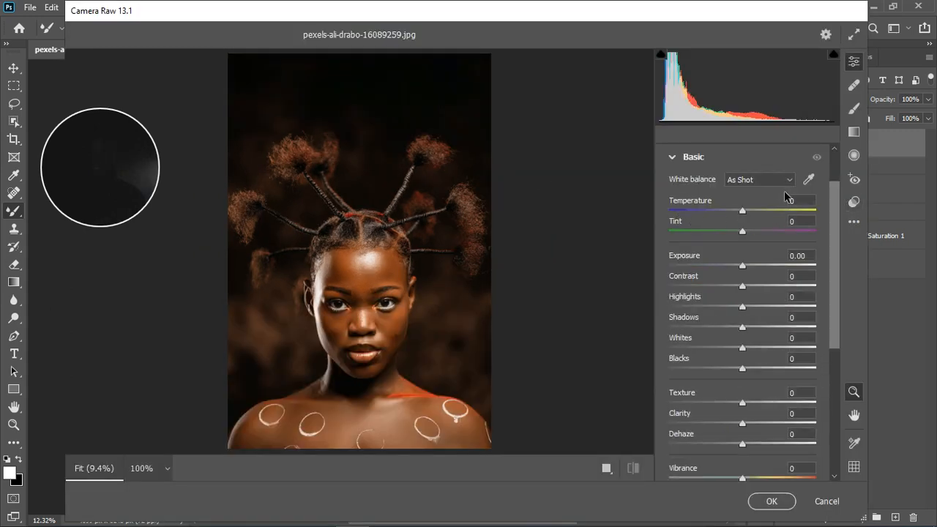
Try the Auto and Custom white balance presets and return to As Shot.
click(761, 180)
click(756, 202)
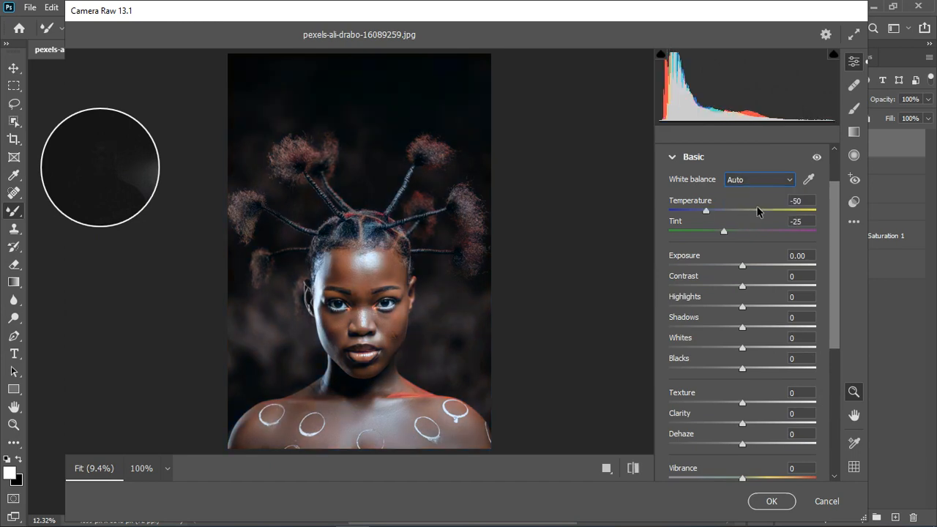
click(770, 182)
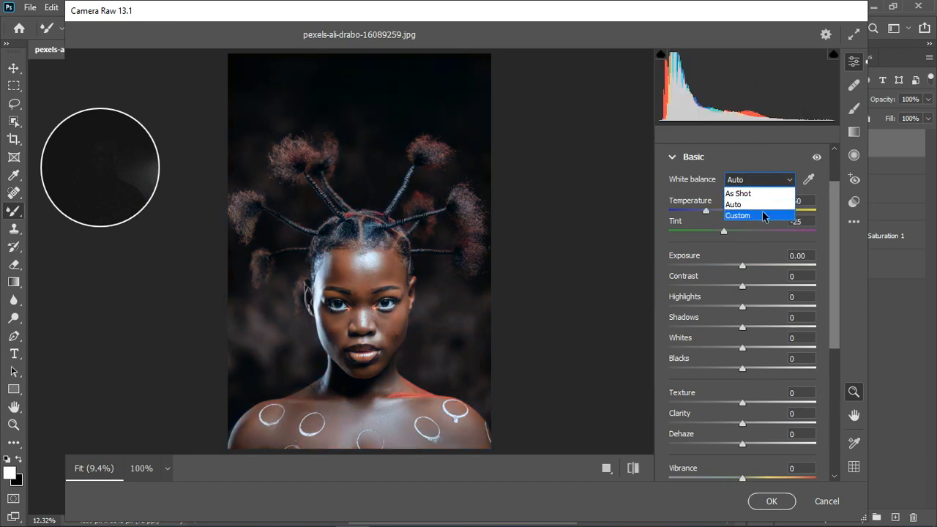
click(764, 212)
click(770, 182)
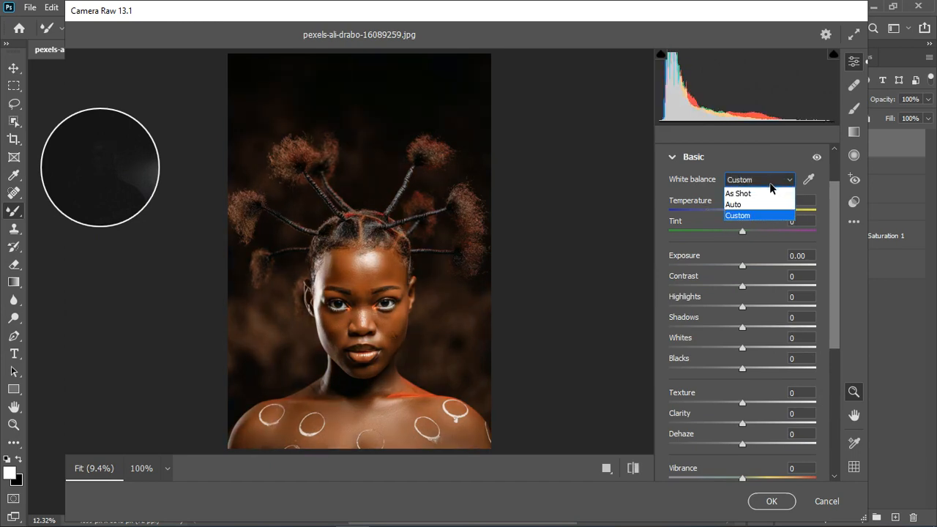
click(770, 194)
Sample the white balance from the white of the eye, and set Temperature to -5 and Tint to -6.
click(809, 180)
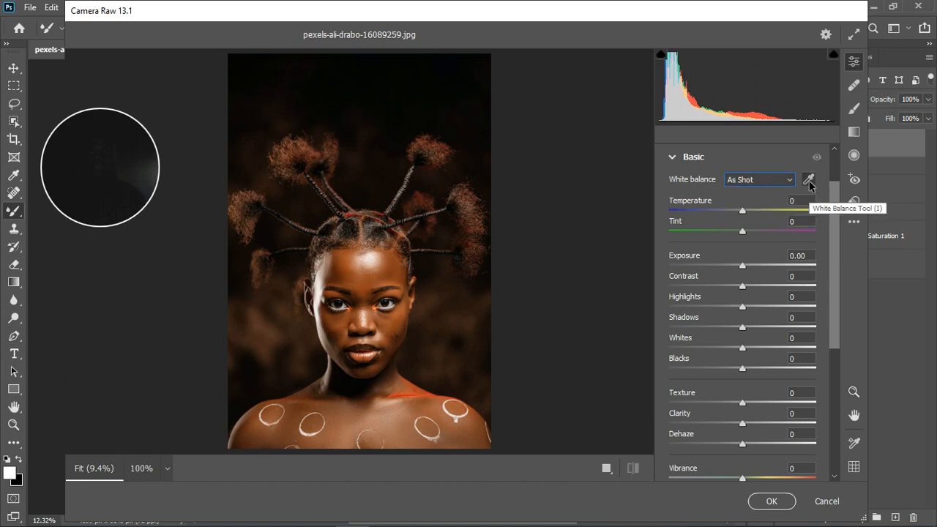
click(394, 312)
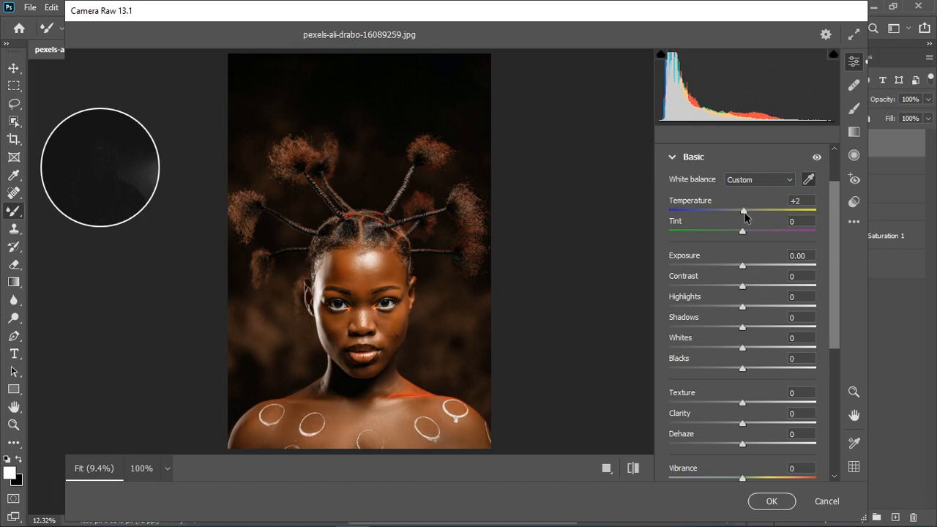
drag(744, 214, 740, 214)
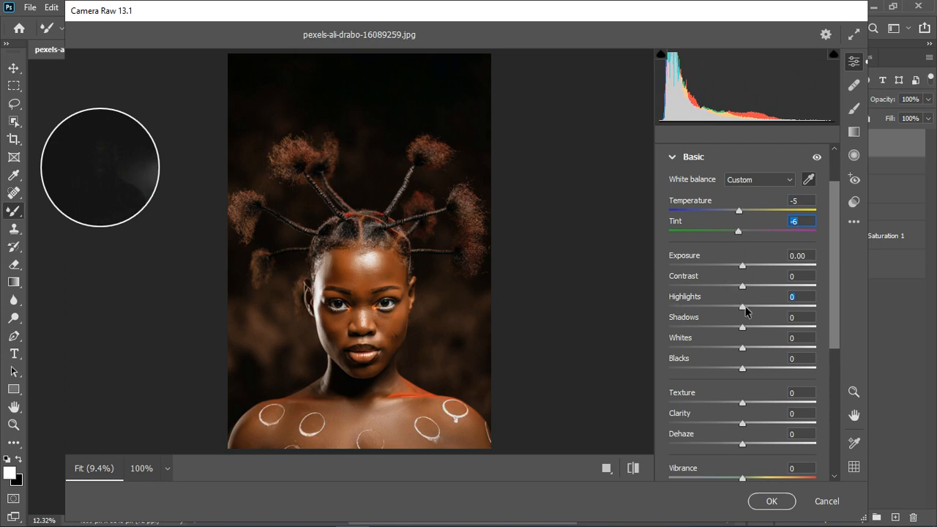
Set the Basic adjustments to Highlights +10, Shadows +9, Whites -9, Blacks -9 and Texture +12.
drag(745, 311, 751, 311)
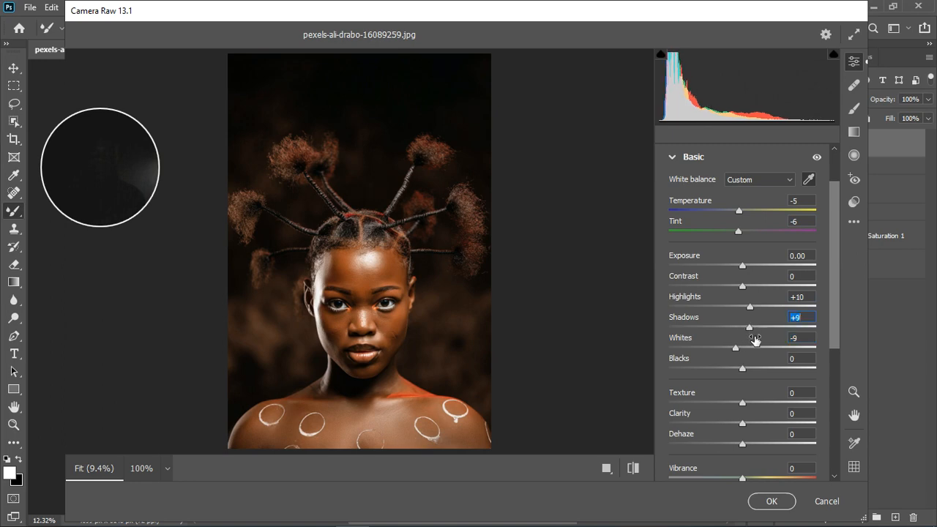
drag(742, 368, 736, 369)
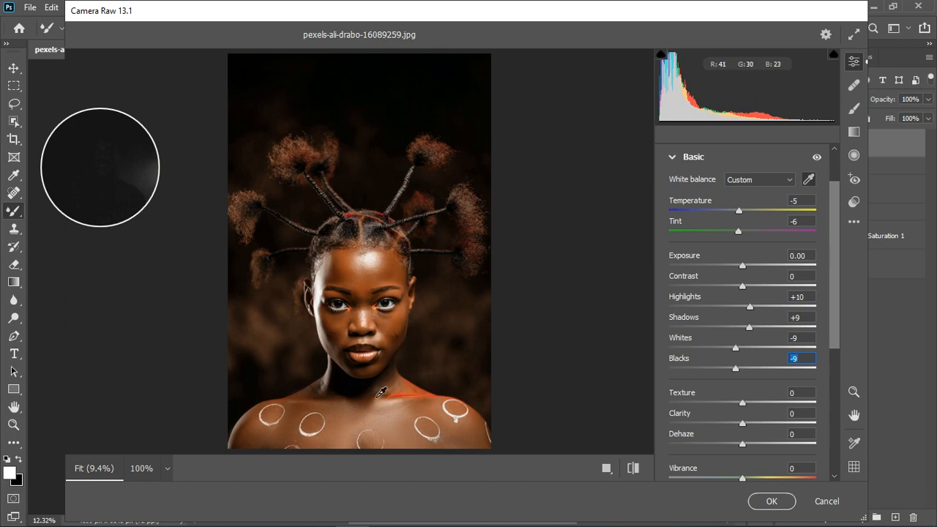
scroll(381, 393, up, 2)
scroll(446, 331, down, 2)
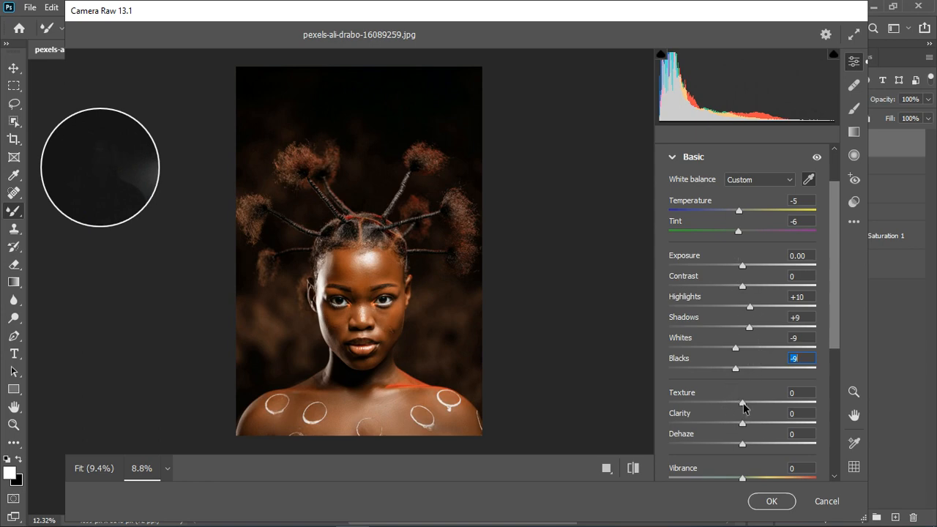
drag(743, 403, 751, 400)
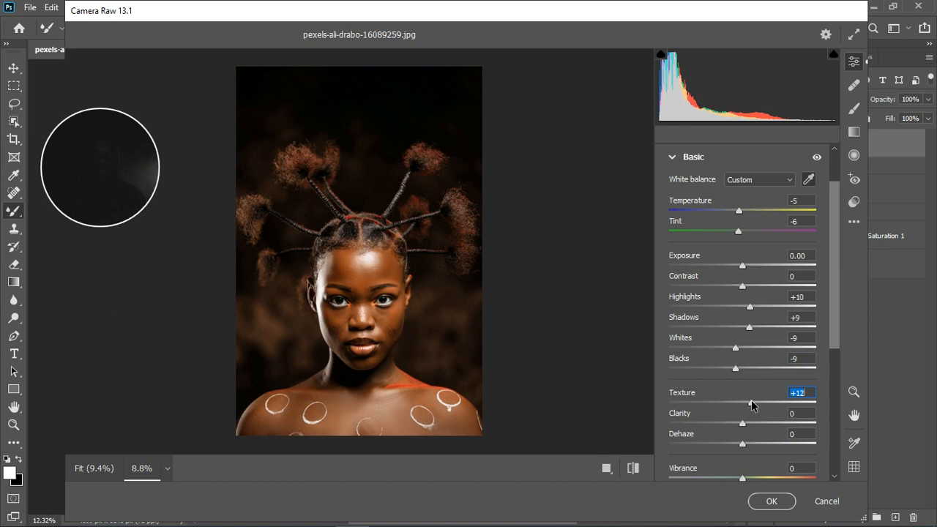
click(673, 158)
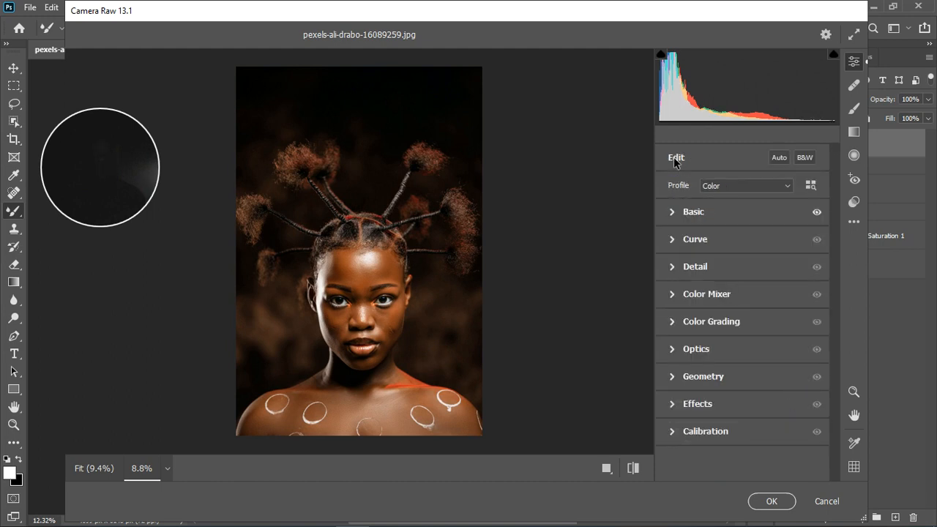
Set the Color Mixer hue of Oranges to +7, Reds to -10 and Yellows to -10.
click(674, 296)
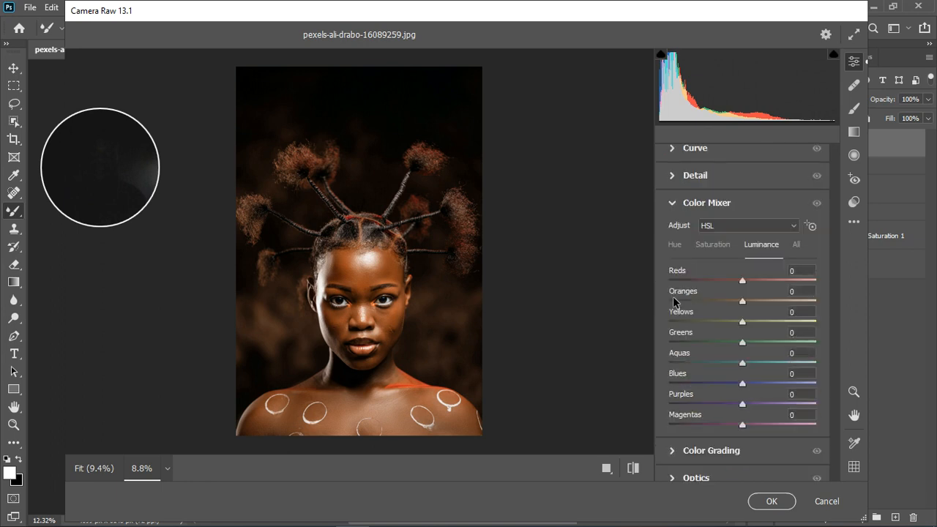
click(675, 246)
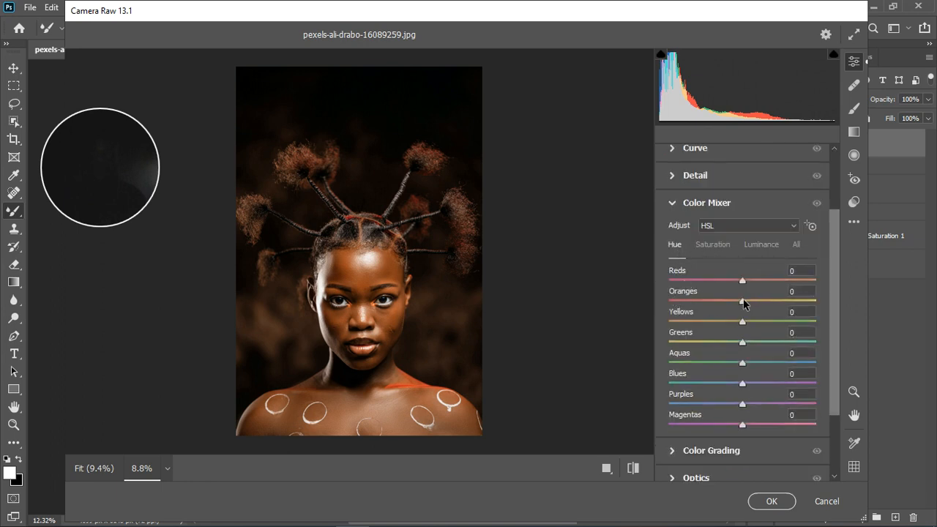
mouse_move(743, 306)
mouse_down()
mouse_move(751, 301)
mouse_move(724, 302)
mouse_move(754, 303)
mouse_move(746, 306)
mouse_up()
drag(744, 281, 735, 280)
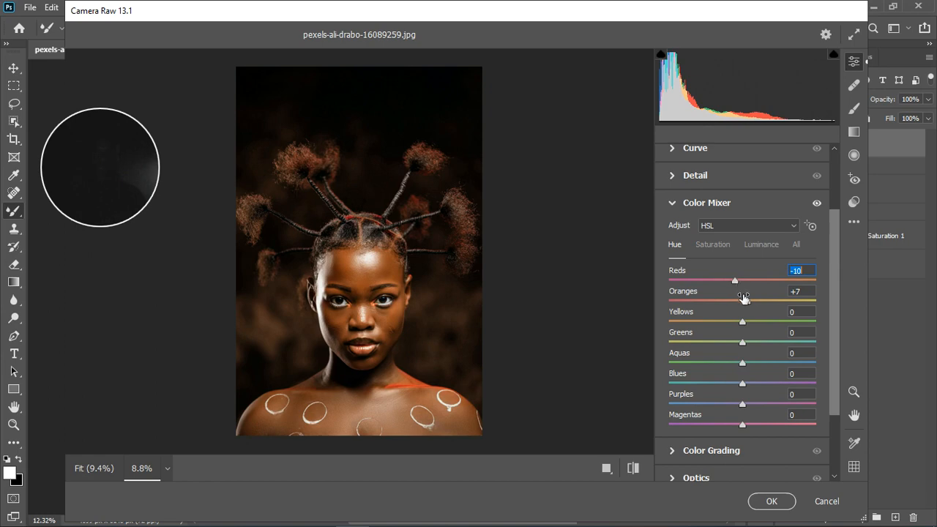
drag(743, 328, 735, 327)
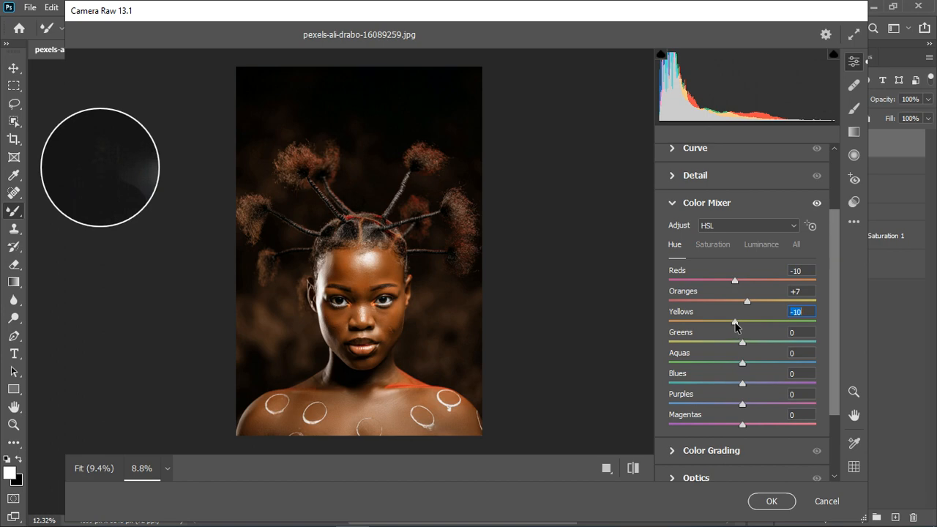
Set the Color Mixer saturation of Oranges to +7, Yellows to +5 and Reds to +5.
click(722, 244)
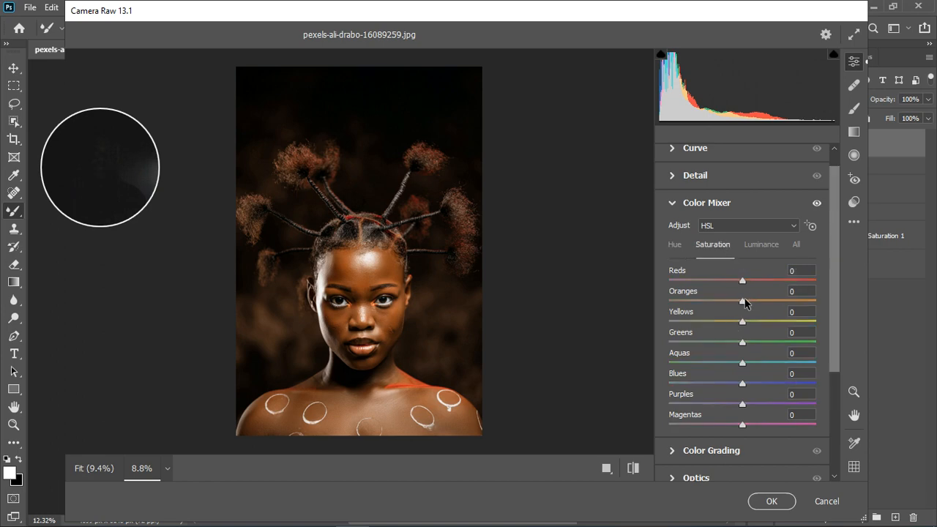
drag(743, 304, 750, 325)
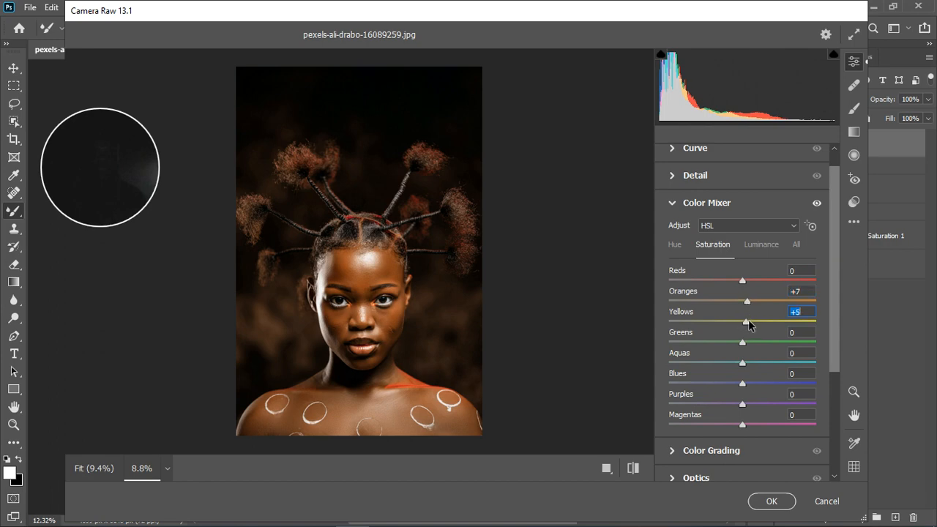
drag(742, 281, 747, 284)
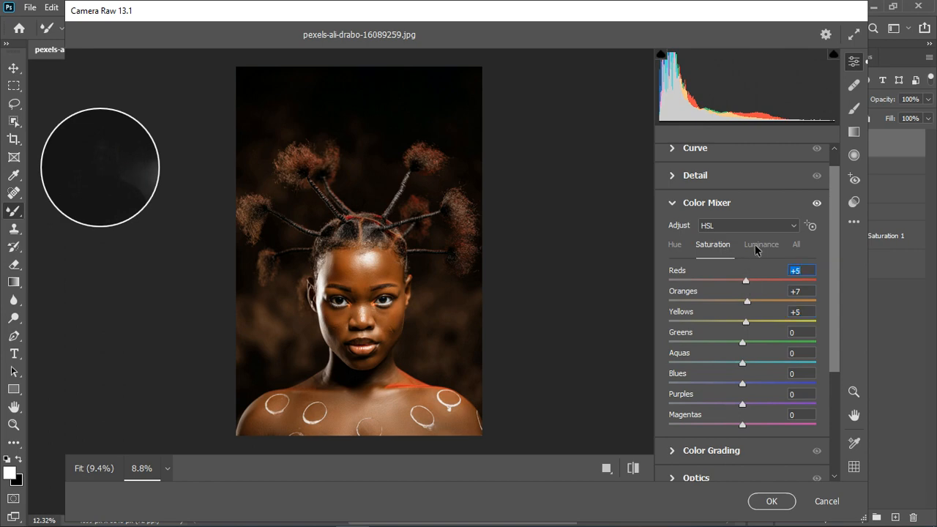
click(674, 205)
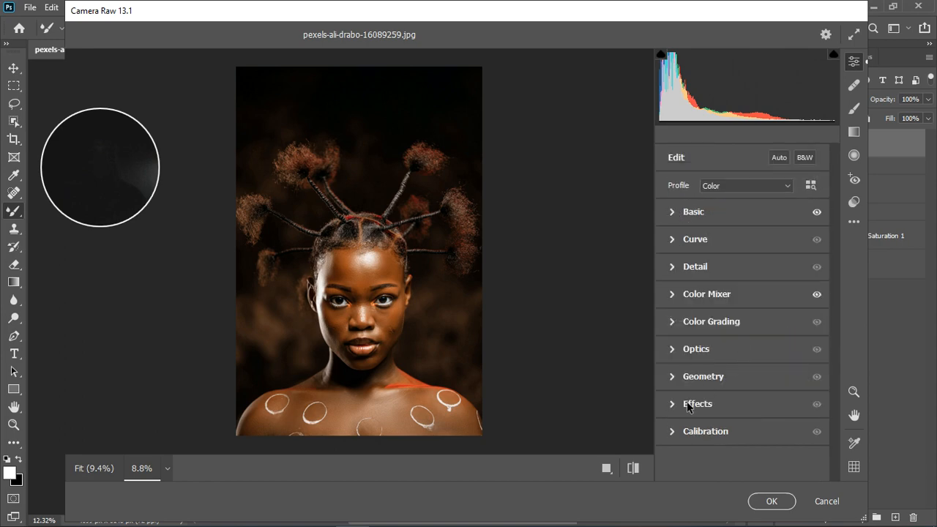
Set the Calibration hues to -7 for Red Primary, +9 for Blue Primary and -14 for Green Primary, and compare without and with them.
click(676, 431)
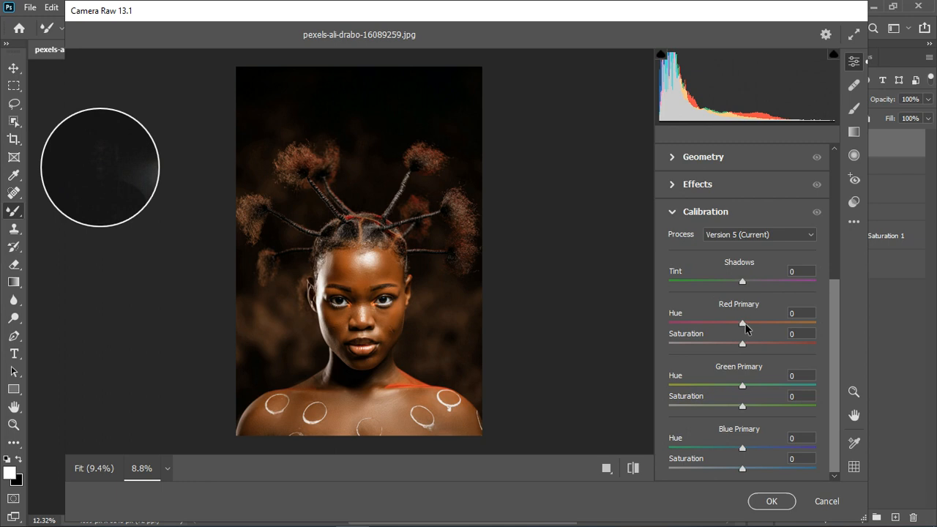
drag(743, 324, 739, 325)
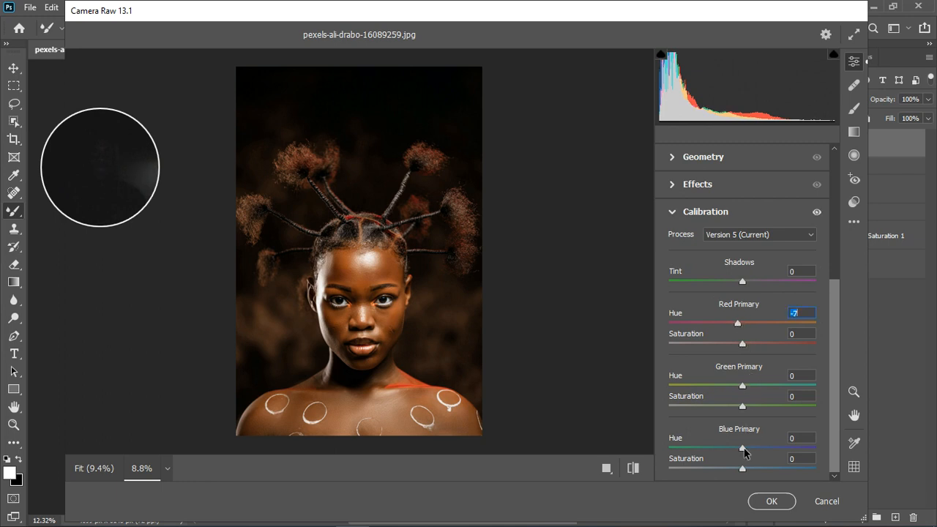
drag(742, 447, 750, 451)
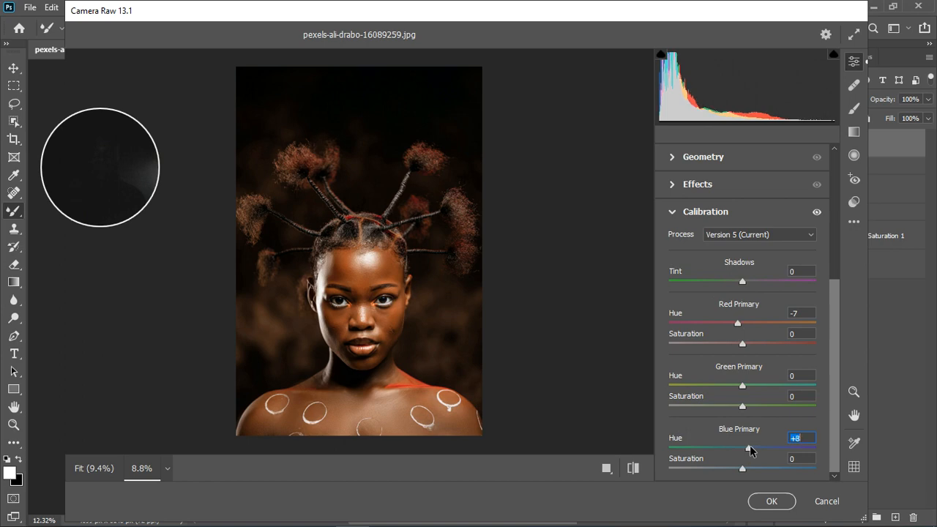
drag(743, 388, 734, 395)
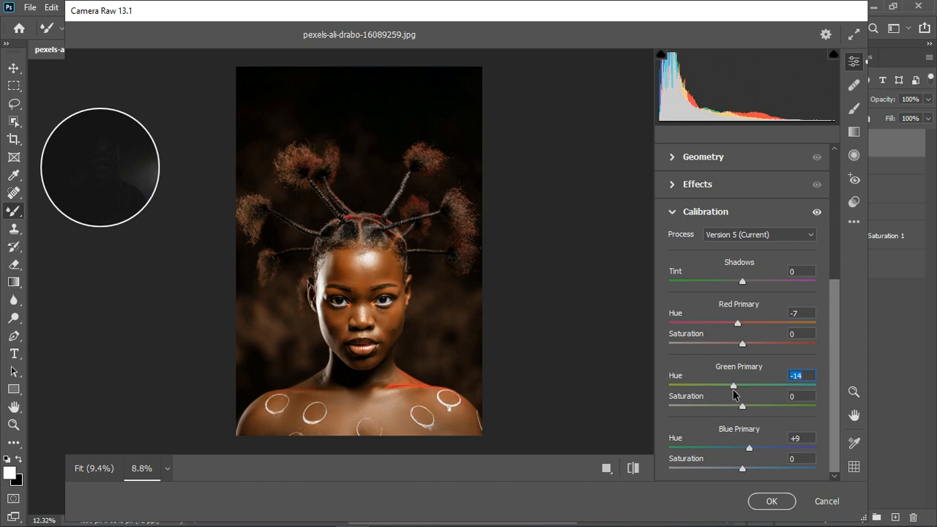
click(817, 212)
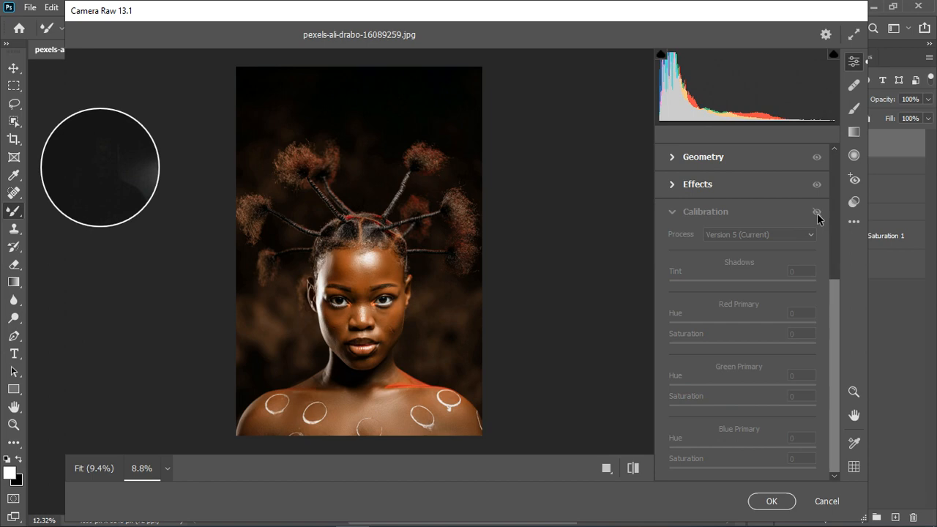
click(817, 212)
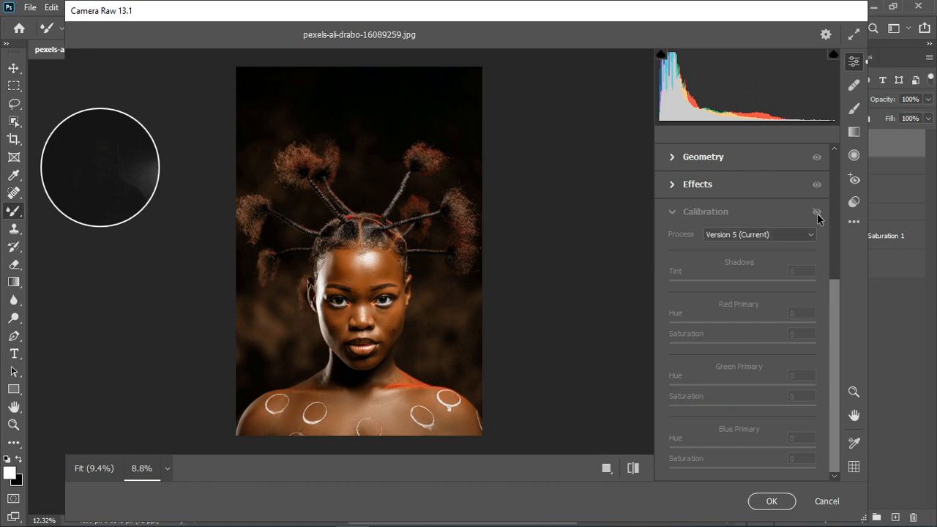
click(673, 215)
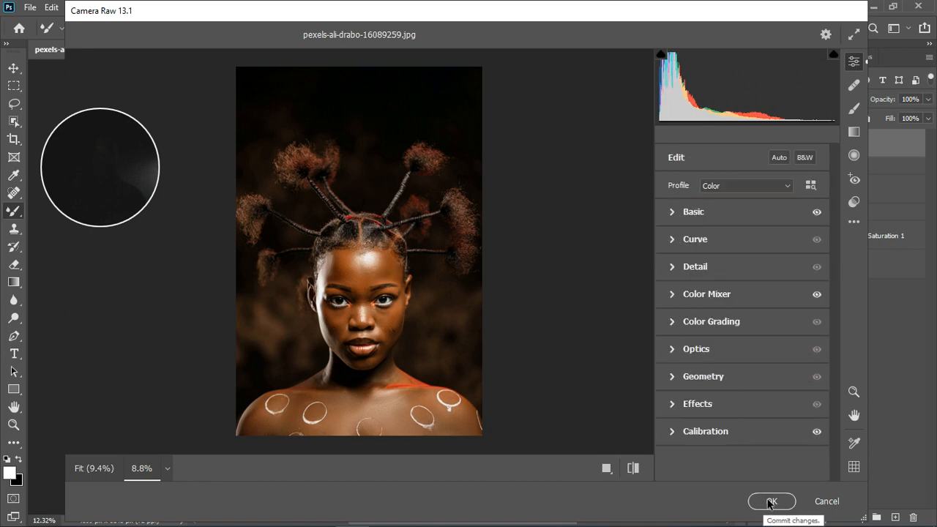
Apply the Camera Raw adjustments and compare the portrait with the graded merged layer hidden and shown.
click(771, 502)
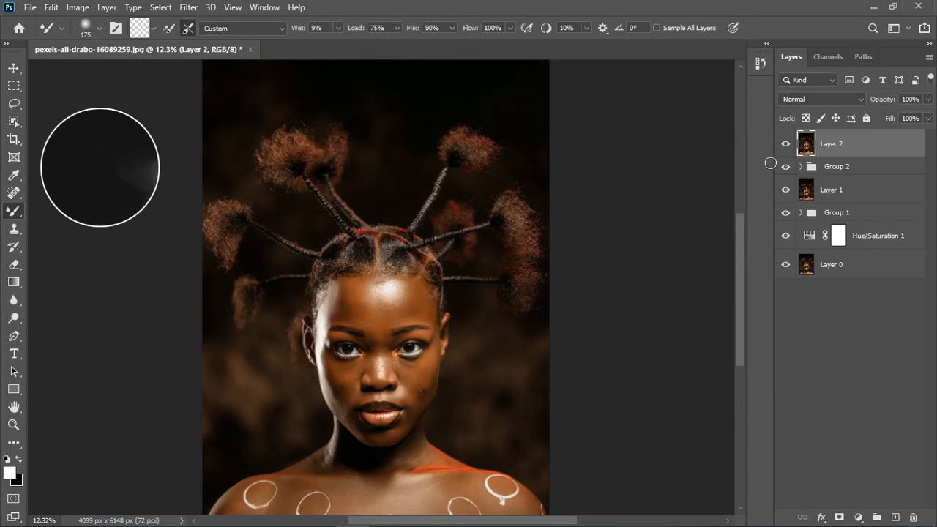
scroll(405, 286, down, 1)
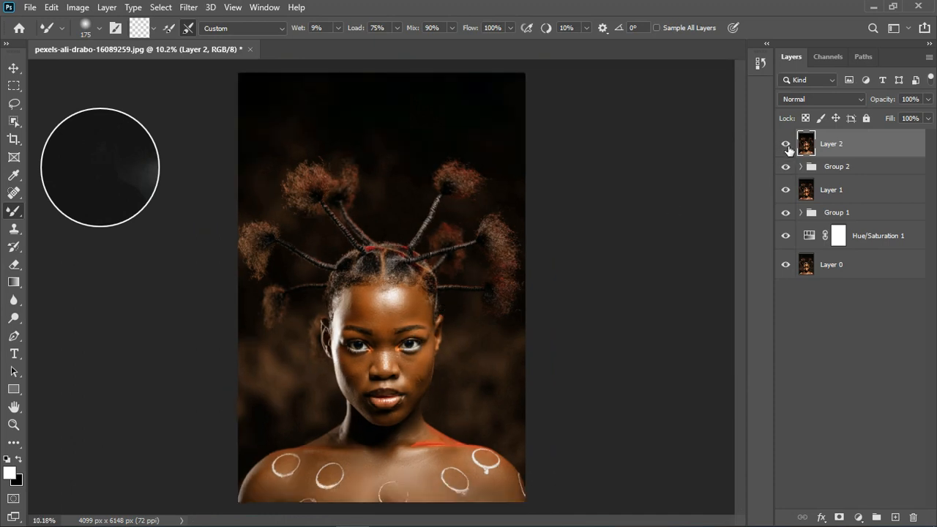
click(787, 145)
click(787, 146)
Add a Color Lookup adjustment layer above the merged layer and load the 3D LUT ACE MELANIN S.CUBE from the MELANIN folder.
click(858, 517)
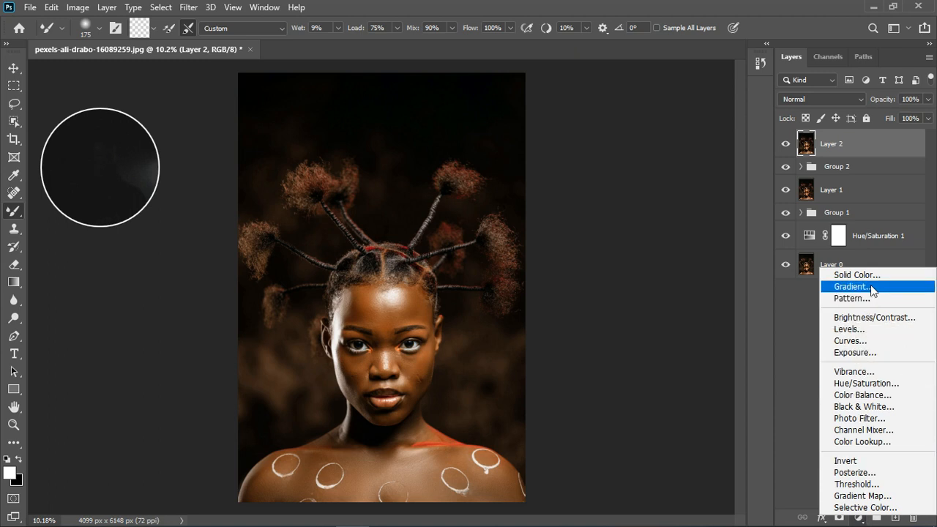
click(864, 445)
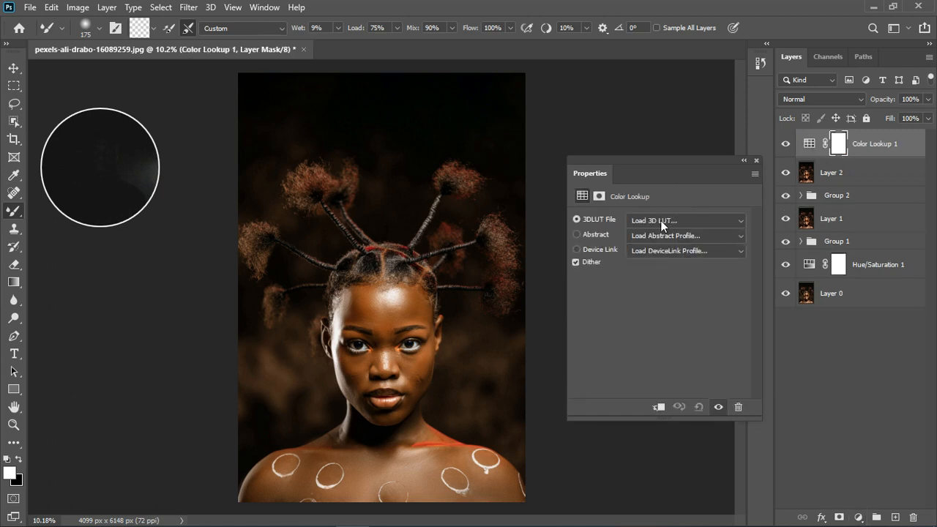
click(654, 220)
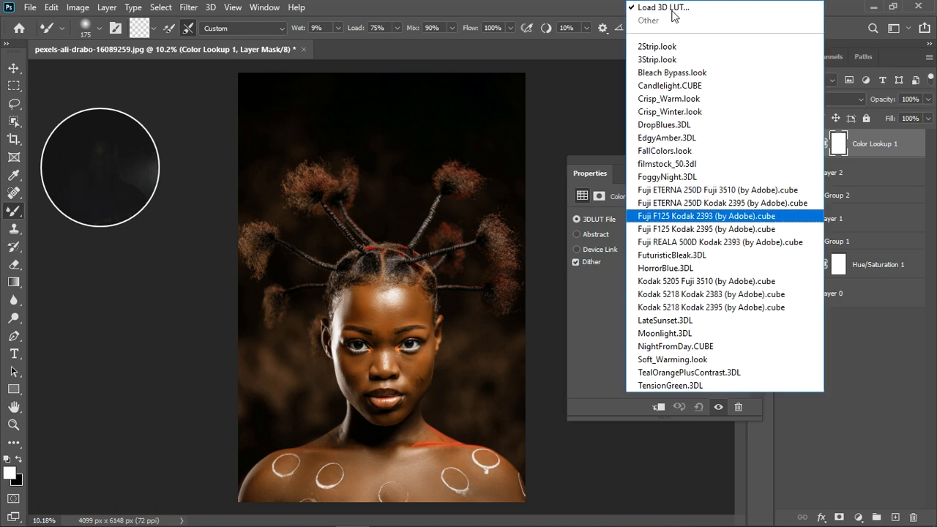
click(674, 12)
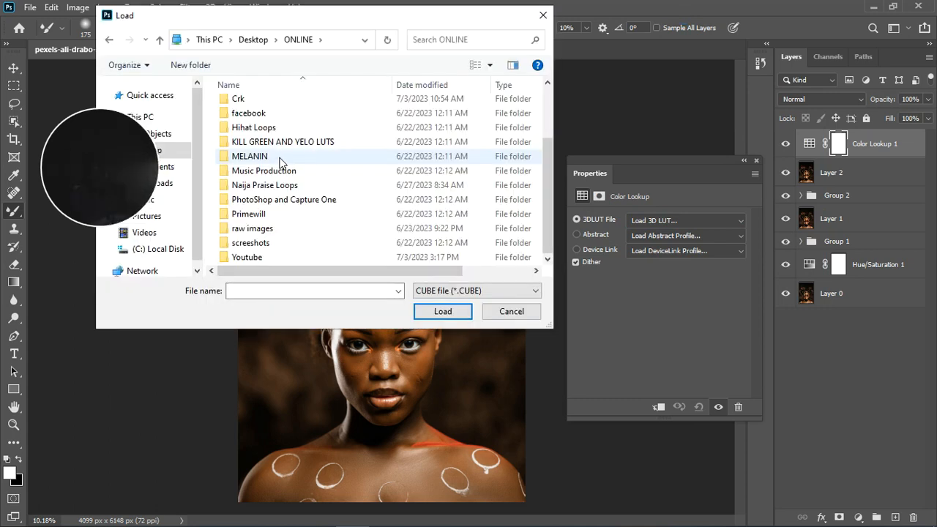
double_click(282, 163)
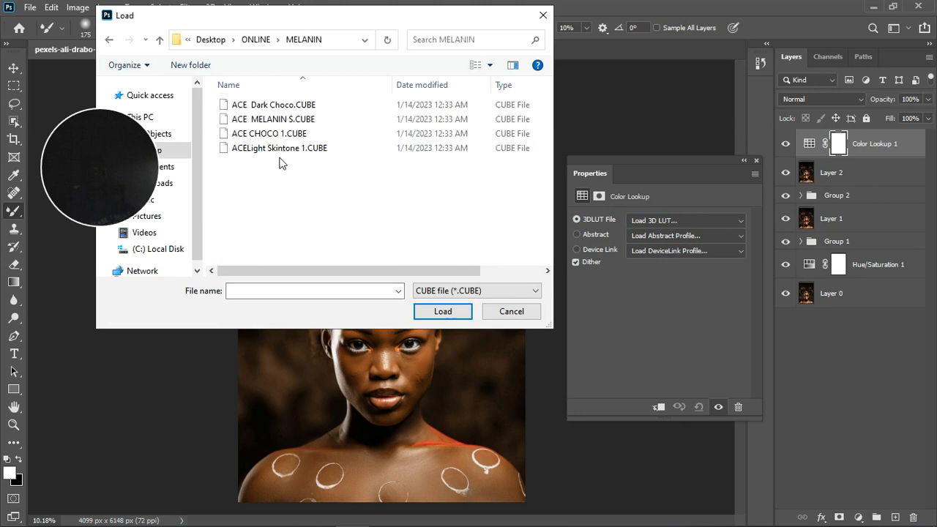
click(272, 122)
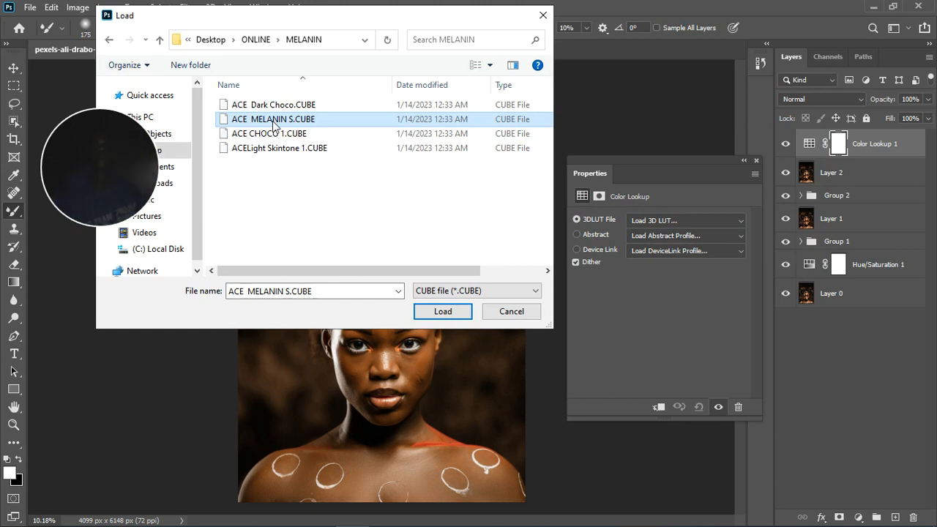
double_click(277, 121)
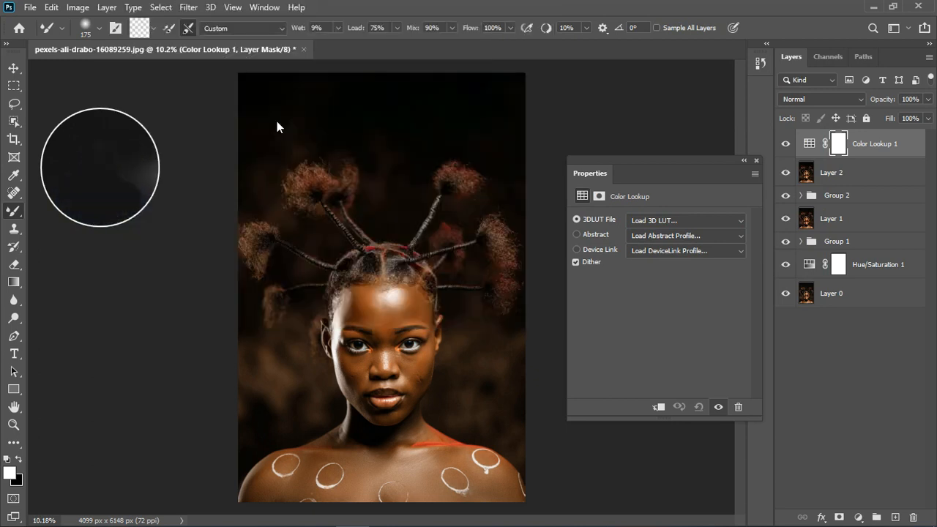
Close the Color Lookup properties and compare the portrait with the Color Lookup 1 layer hidden and shown.
click(757, 159)
scroll(388, 300, up, 2)
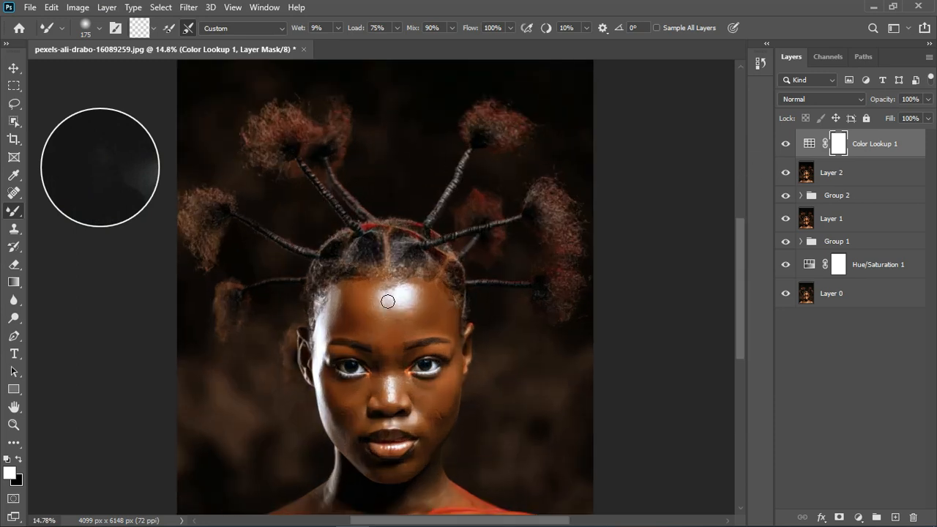
drag(739, 262, 742, 294)
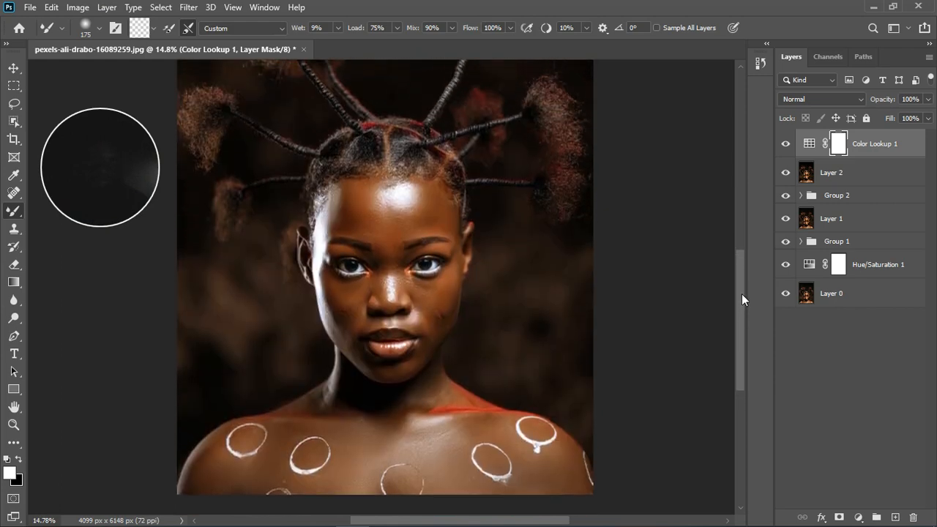
click(787, 148)
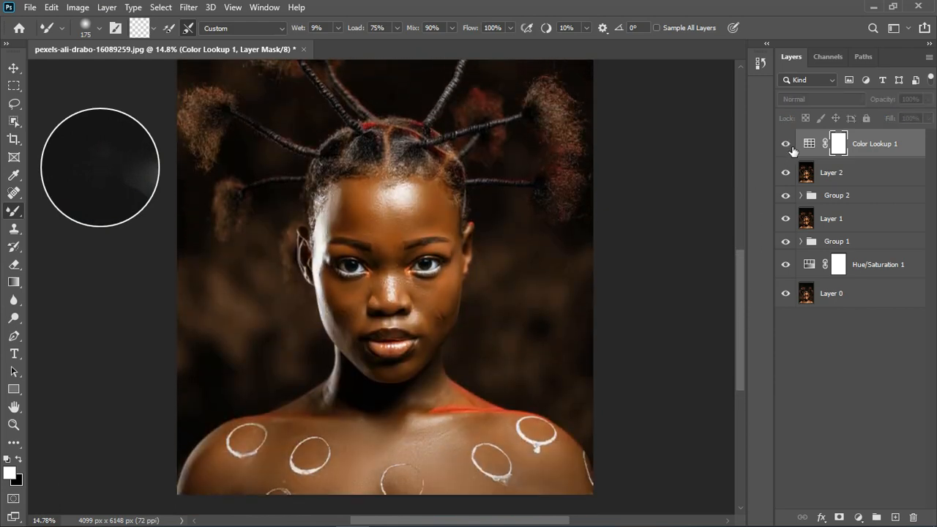
click(789, 147)
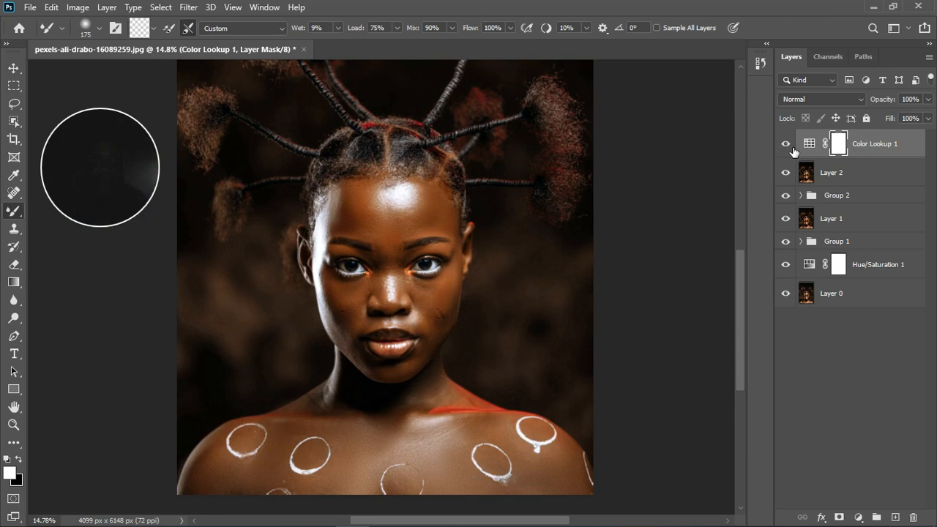
click(787, 148)
click(788, 148)
scroll(452, 341, down, 1)
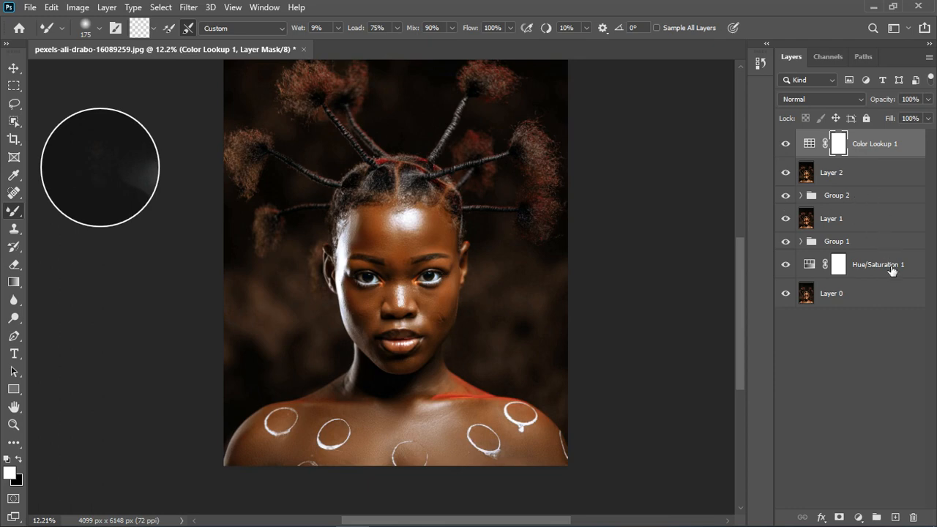
Group all layers from Color Lookup 1 down to Hue/Saturation 1, leaving only Layer 0 outside the group.
click(872, 166)
click(875, 154)
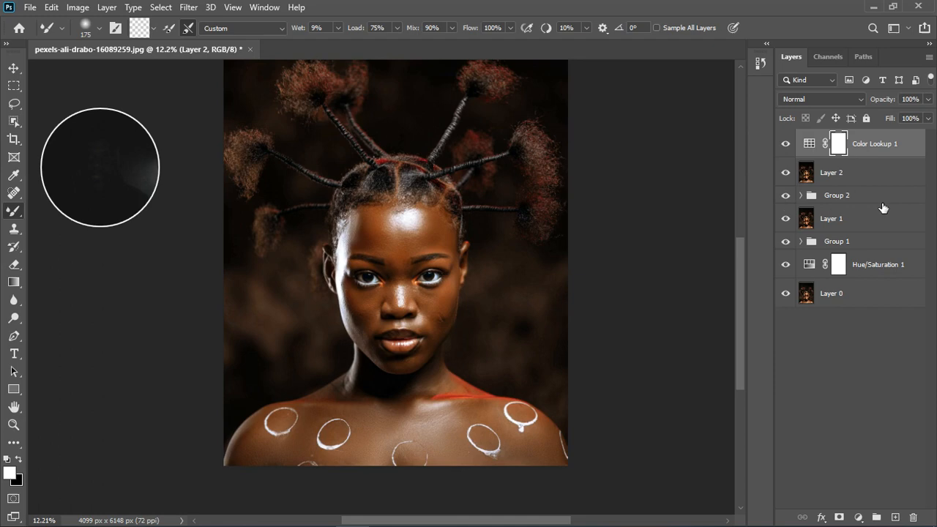
shift+click(888, 262)
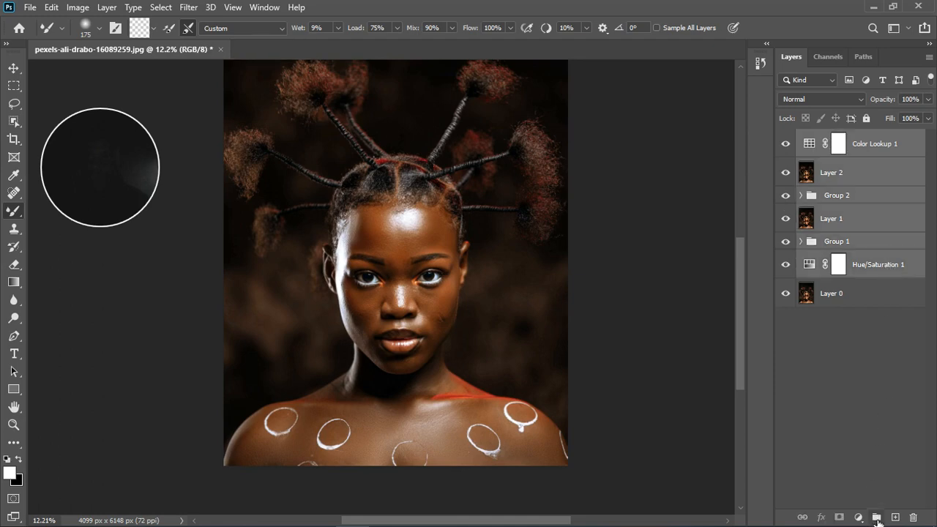
click(877, 518)
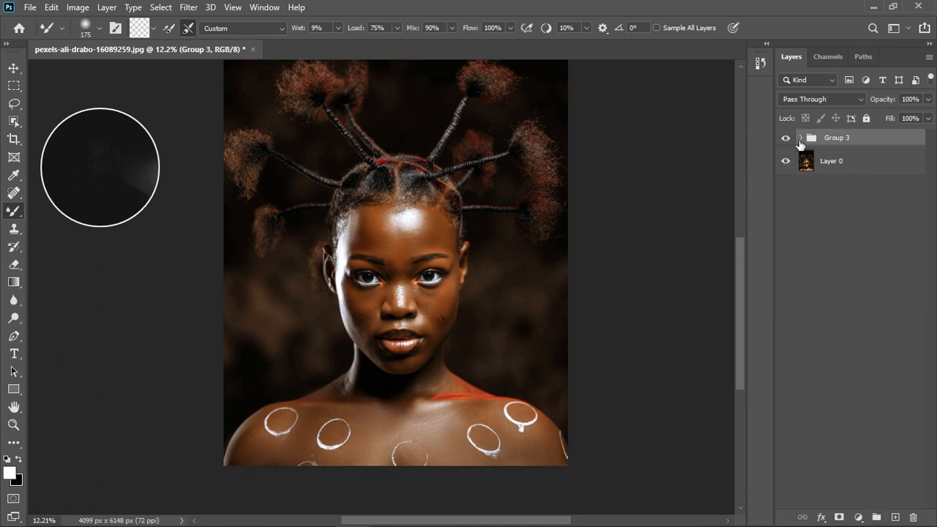
Compare the original portrait with the retouched version by hiding and showing the whole group twice.
click(786, 139)
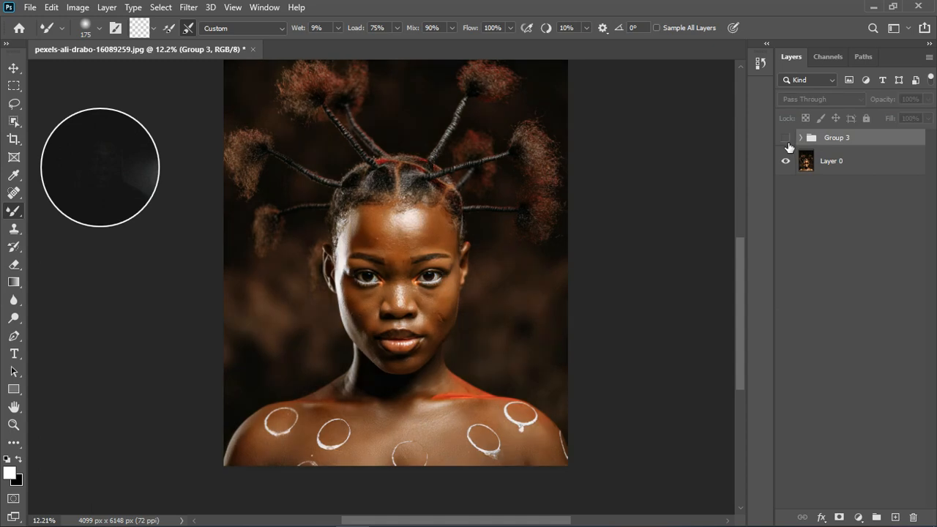
click(787, 144)
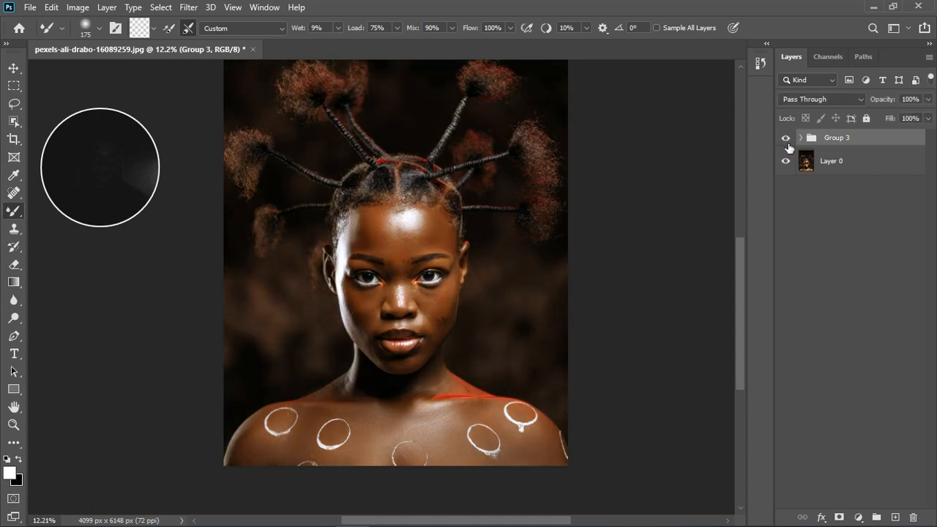
click(786, 139)
click(786, 139)
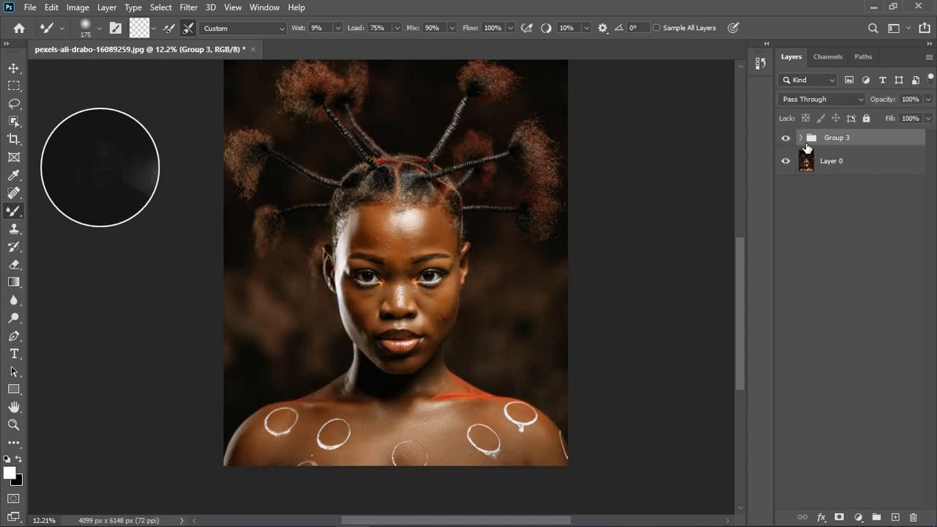
Expand the group and compare the portrait before and after retouching, both without and with the Color Lookup 1 layer.
click(802, 139)
click(787, 161)
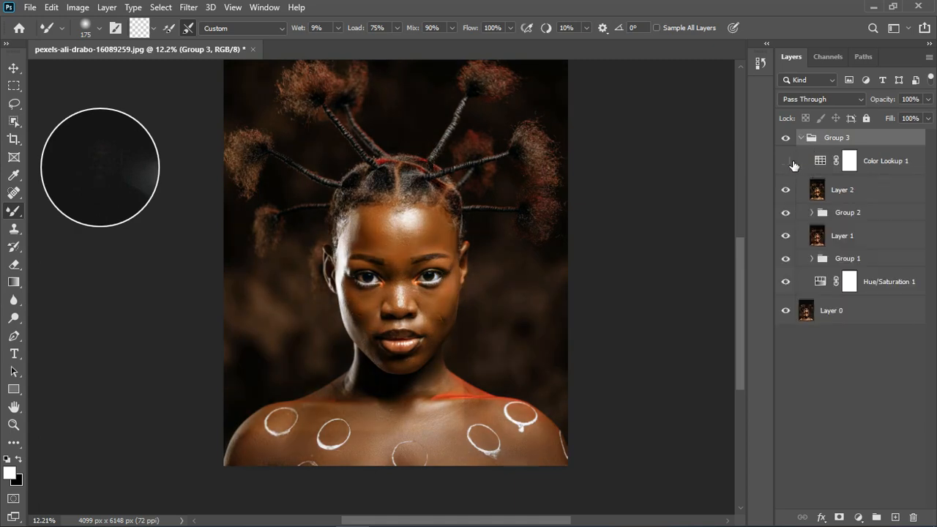
click(788, 143)
click(788, 144)
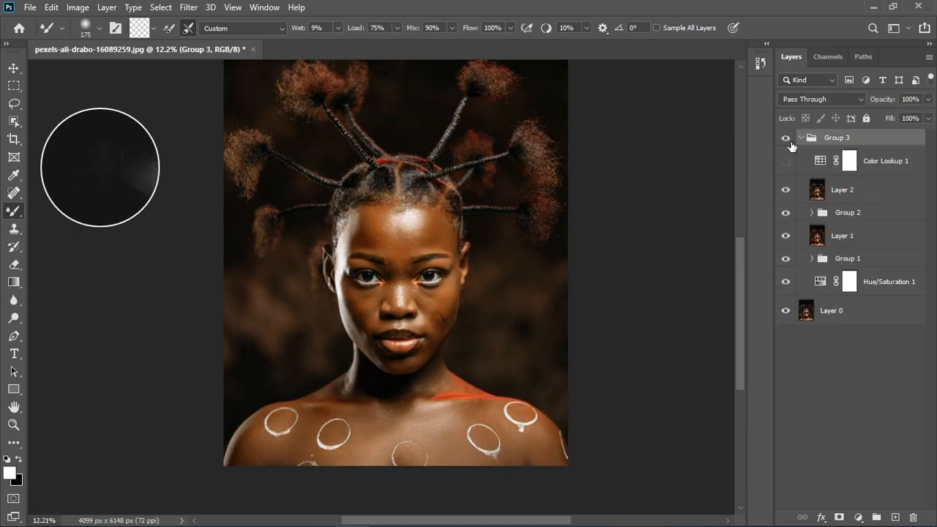
click(788, 143)
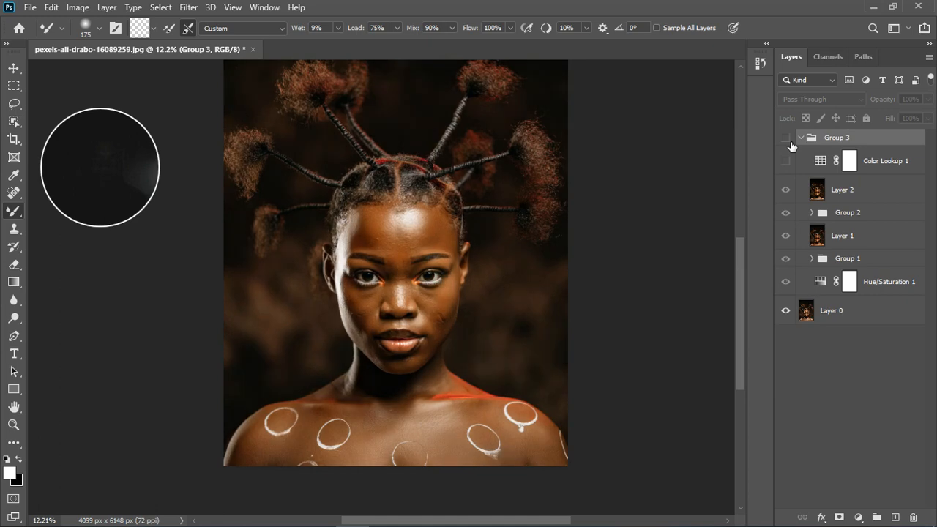
click(788, 143)
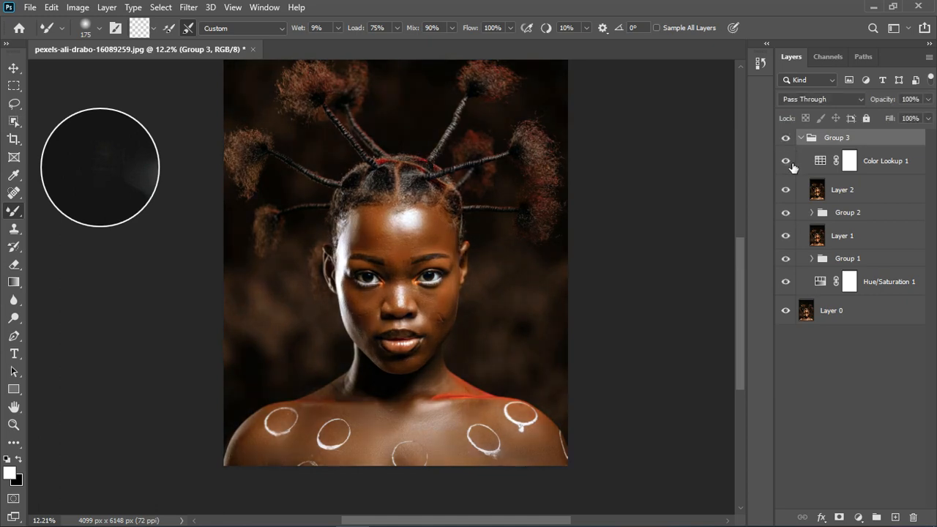
click(791, 143)
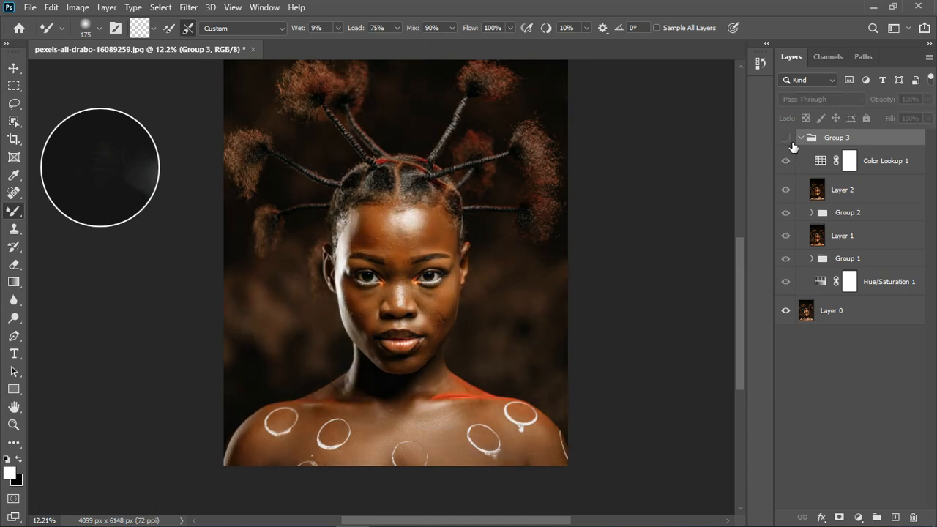
click(789, 143)
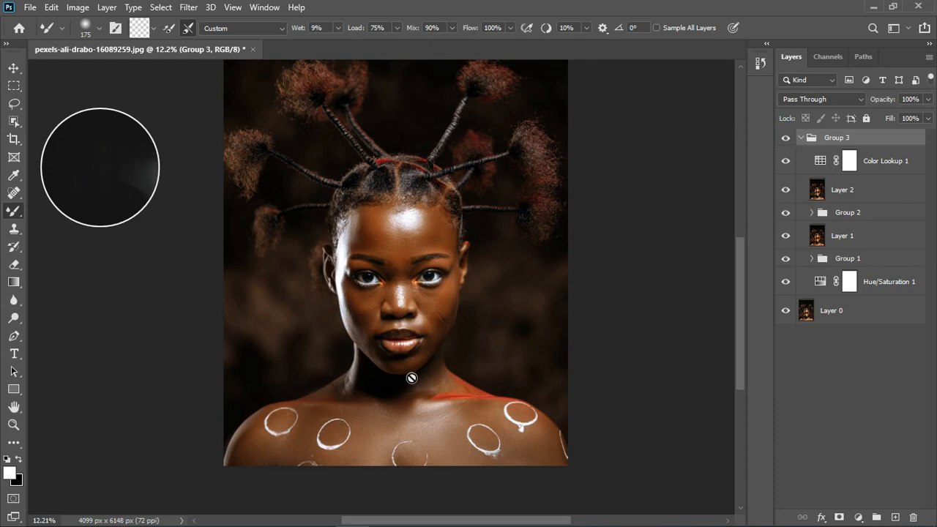
Switch to the Move tool and compare the face close up with the retouching group hidden and shown.
scroll(443, 272, up, 1)
click(15, 70)
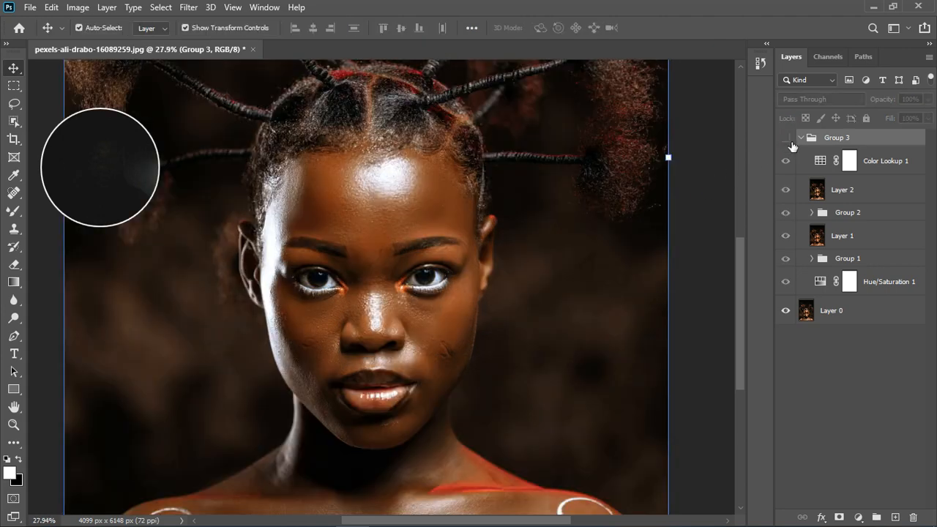
click(785, 139)
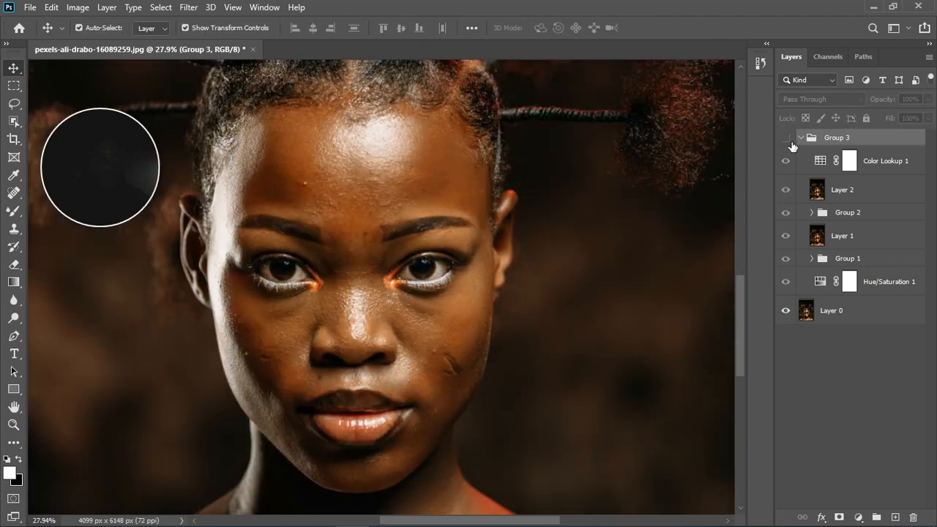
click(790, 142)
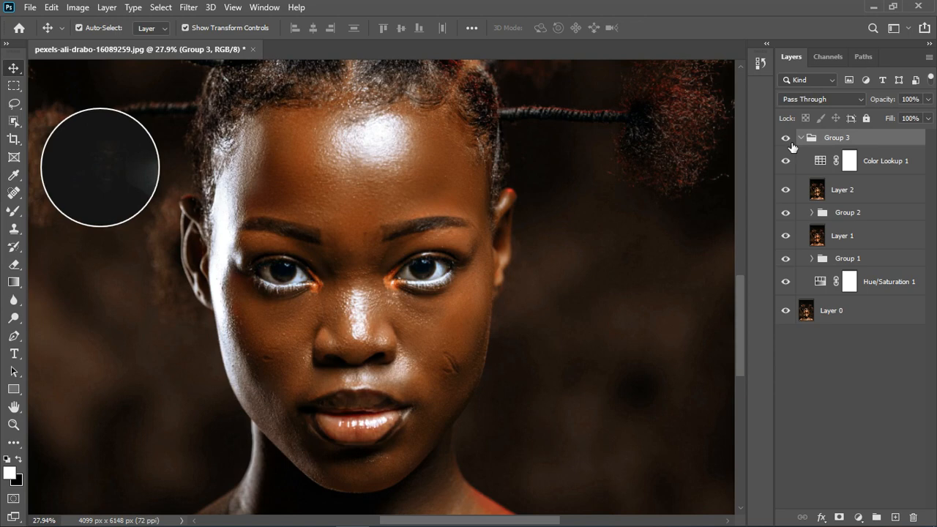
scroll(439, 299, down, 2)
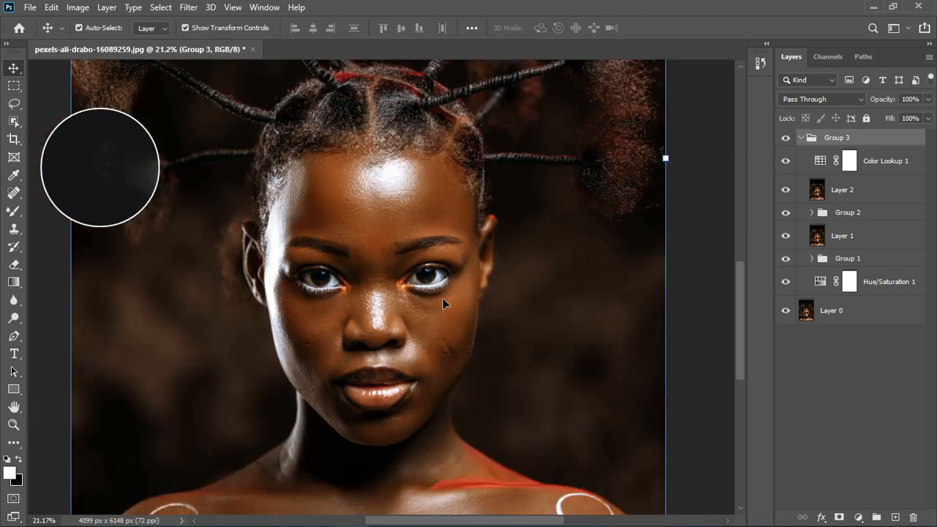
scroll(442, 298, down, 2)
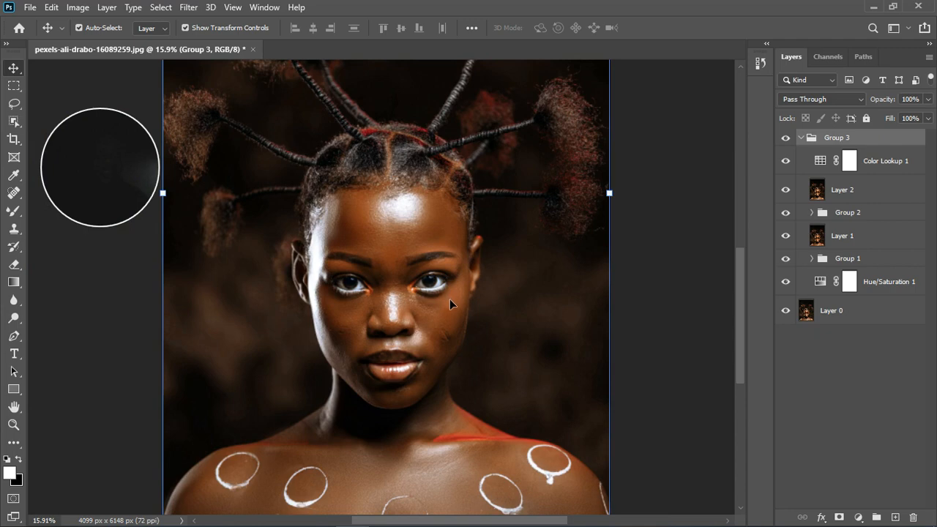
scroll(449, 300, down, 2)
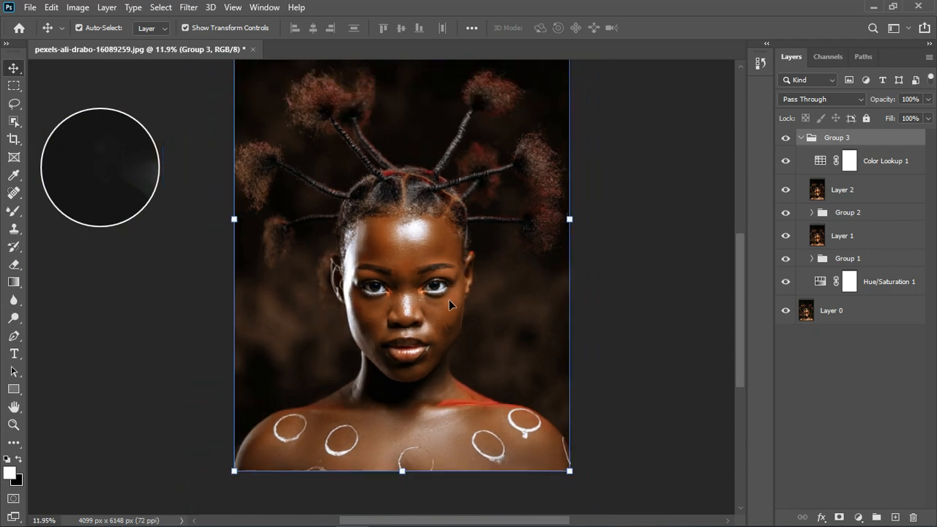